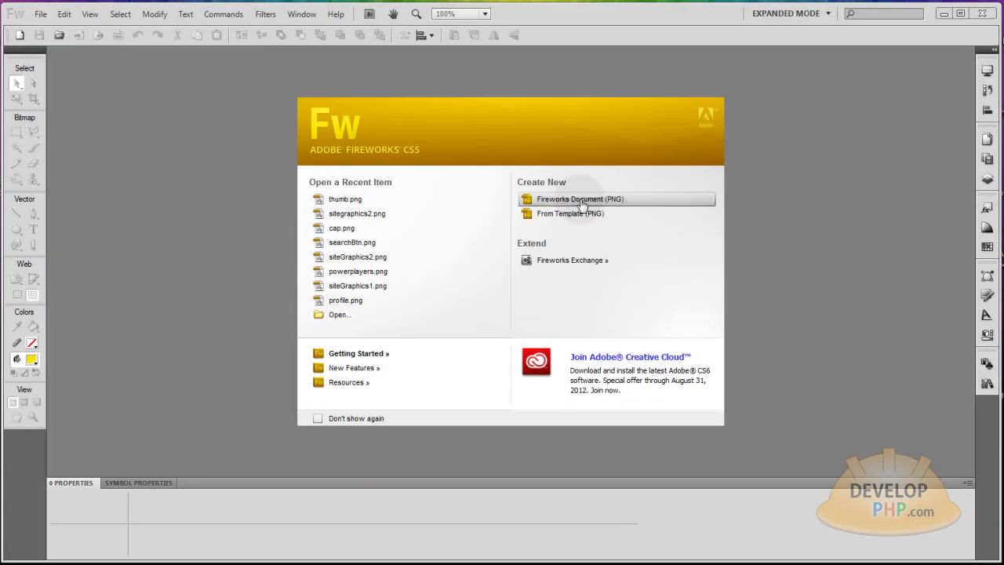
Step: Create a new document 1200 pixels wide and 700 pixels high, and set its canvas color to white
click(580, 201)
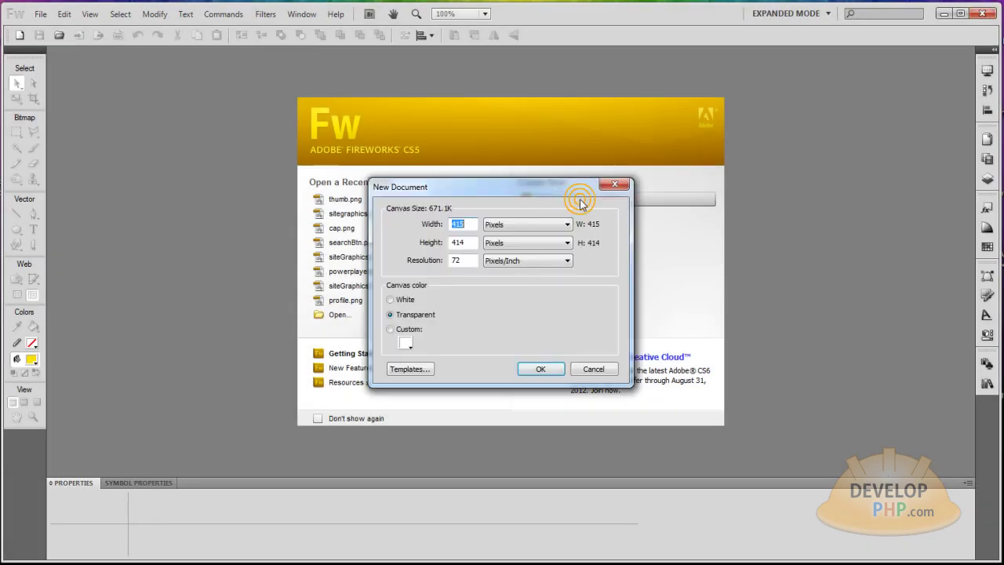
text(1200)
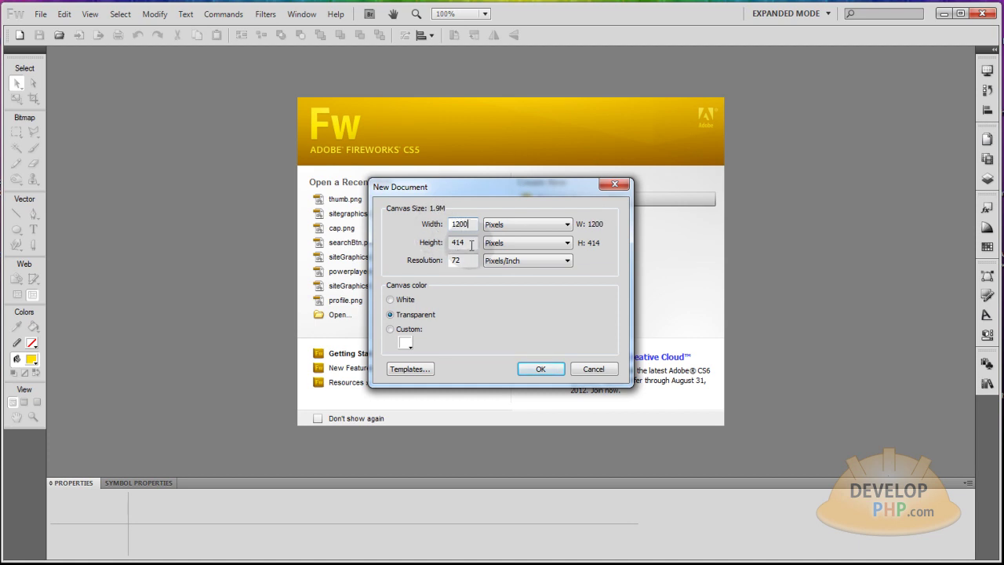
key(Tab)
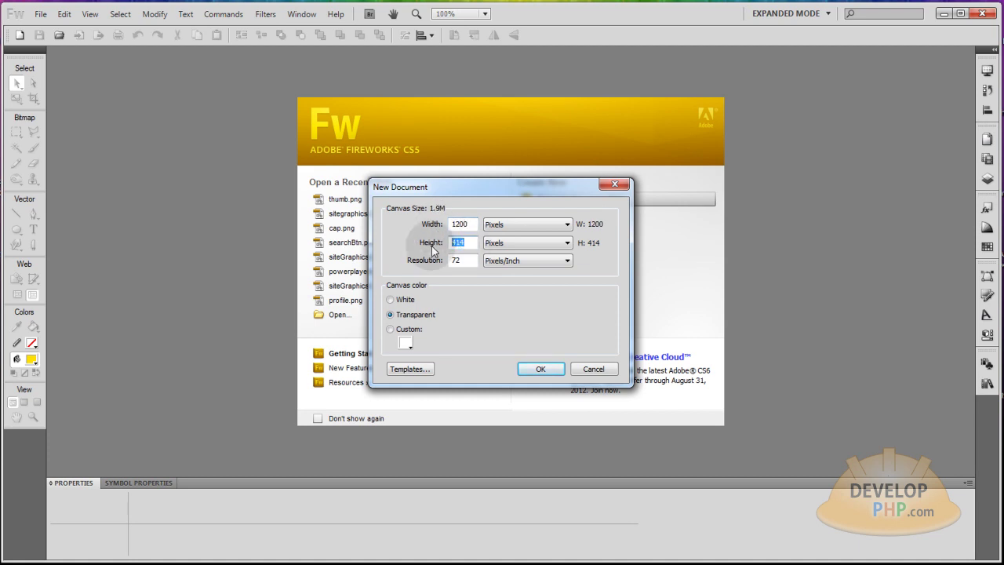
text(700)
key(Tab)
click(546, 372)
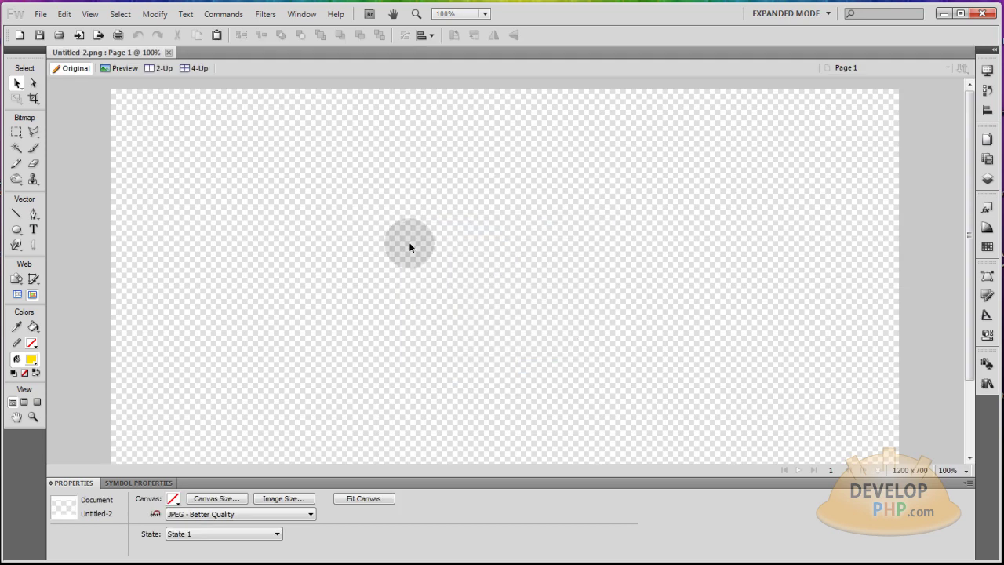
click(173, 498)
click(190, 437)
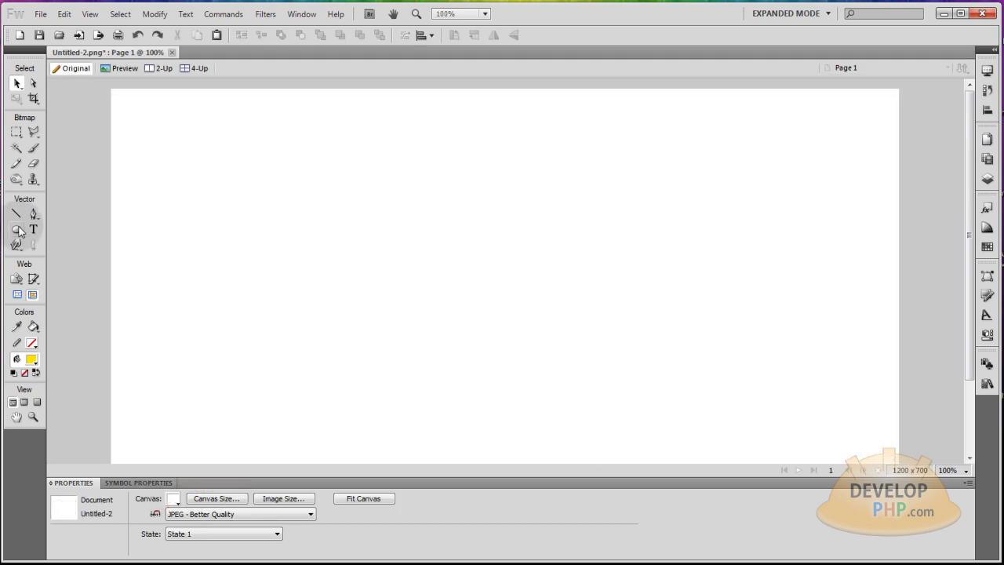
Step: Draw a solid yellow circle about 542 px in diameter on the canvas with the Ellipse tool
click(17, 229)
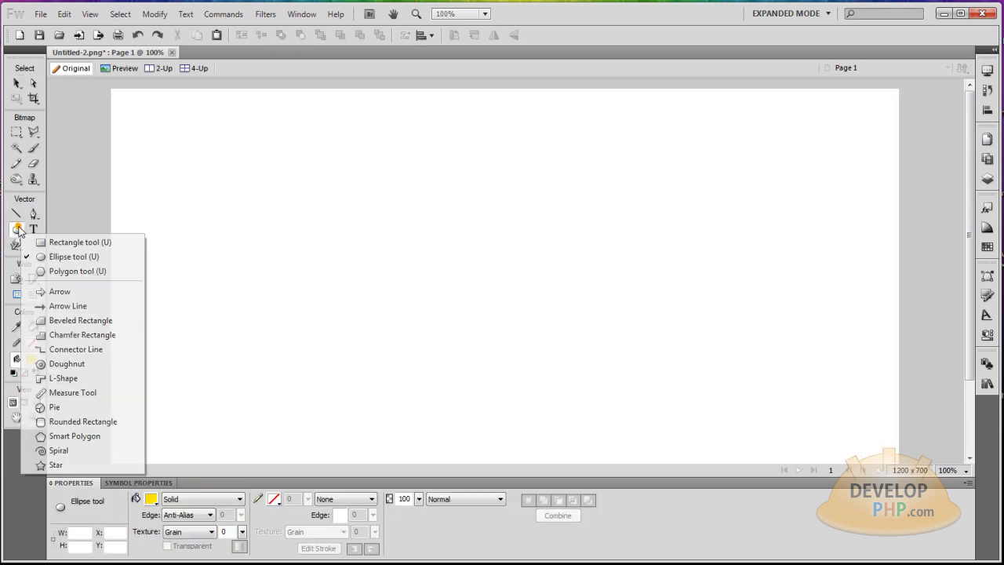
click(62, 257)
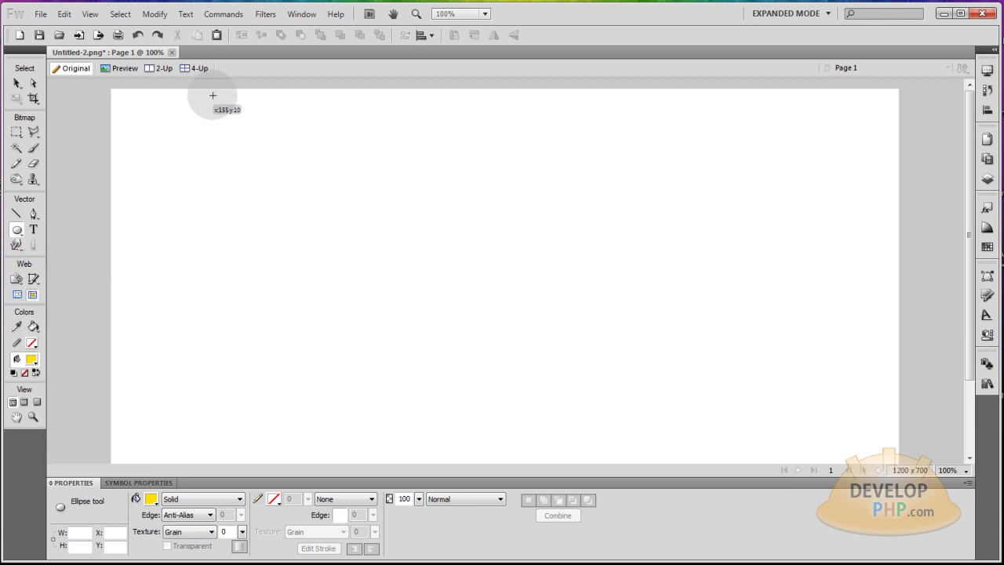
click(89, 15)
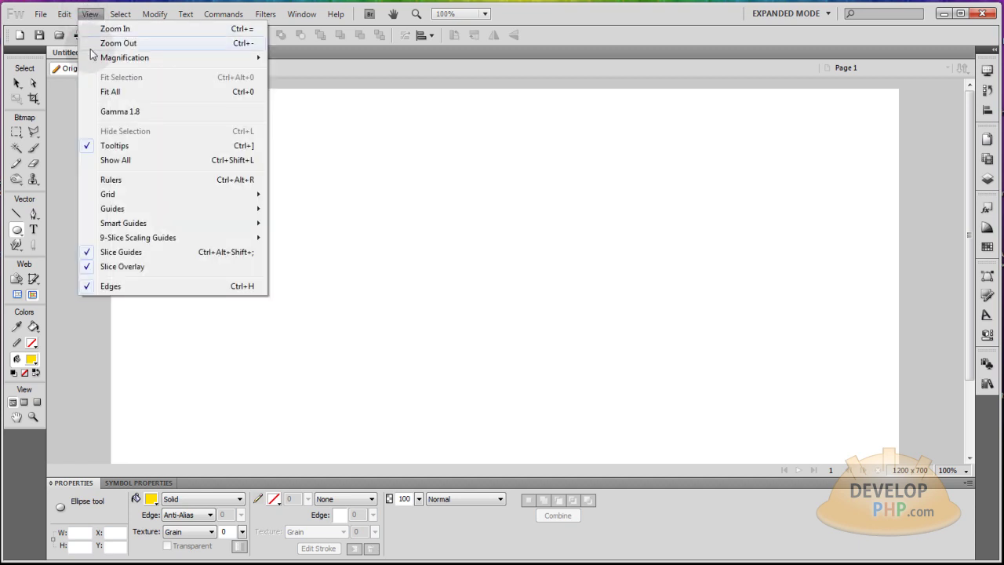
click(282, 100)
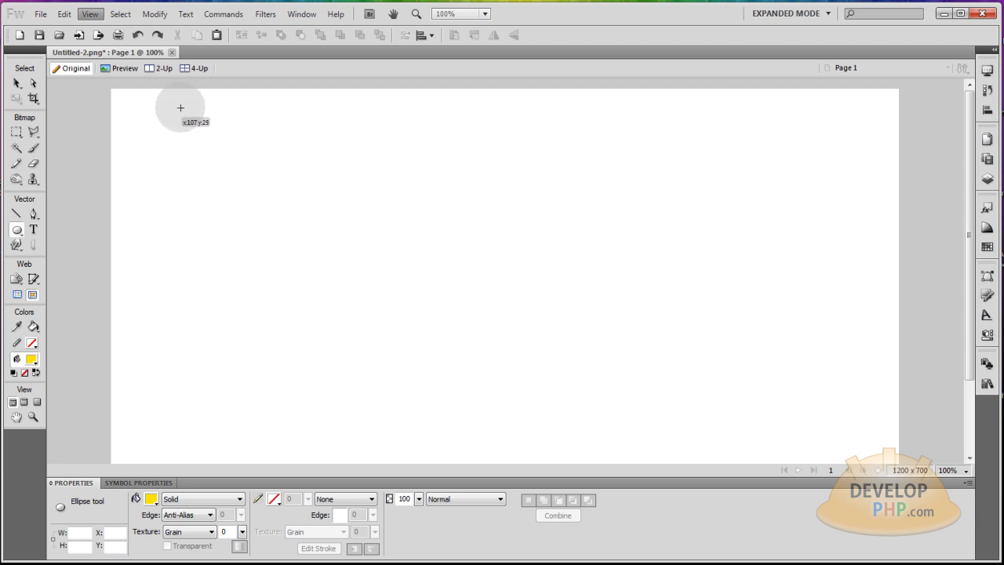
drag(210, 109, 565, 320)
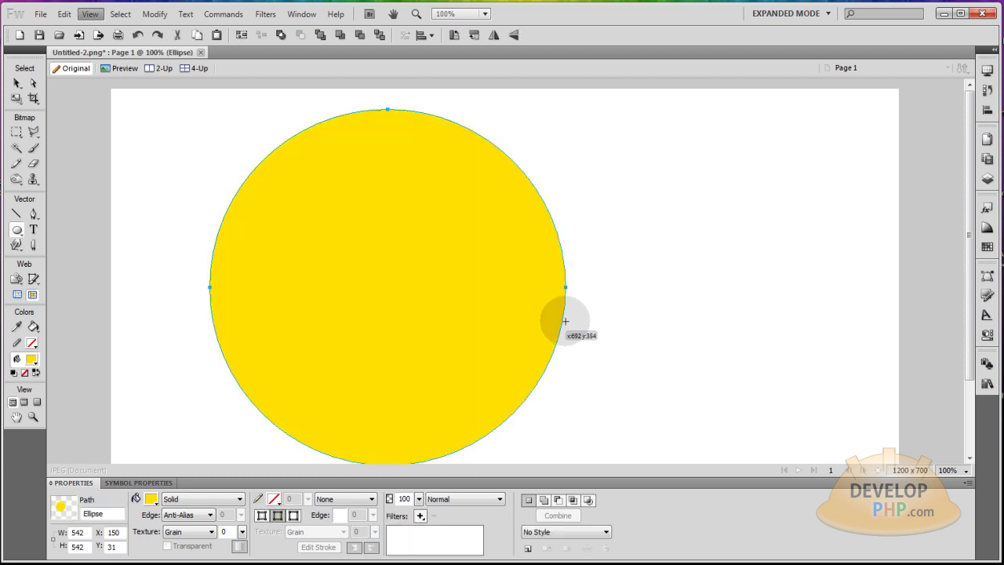
Step: Move the yellow circle to the horizontal centre of the canvas, at about X 329, Y 16
click(15, 82)
drag(317, 231, 436, 221)
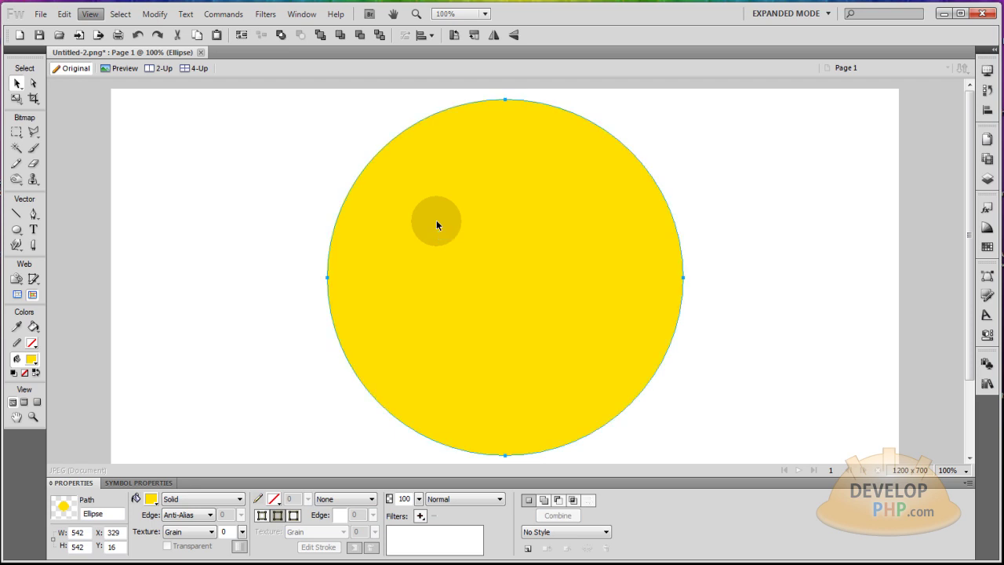
click(242, 161)
Step: Draw a small circle about 16 px wide near the middle of the yellow circle and fill it black
click(16, 230)
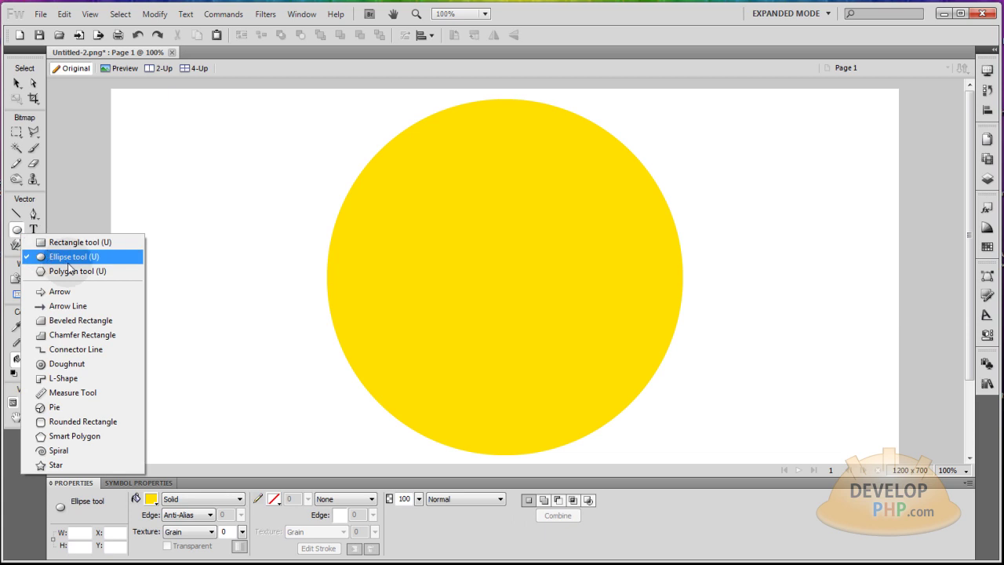
click(79, 256)
drag(494, 256, 502, 265)
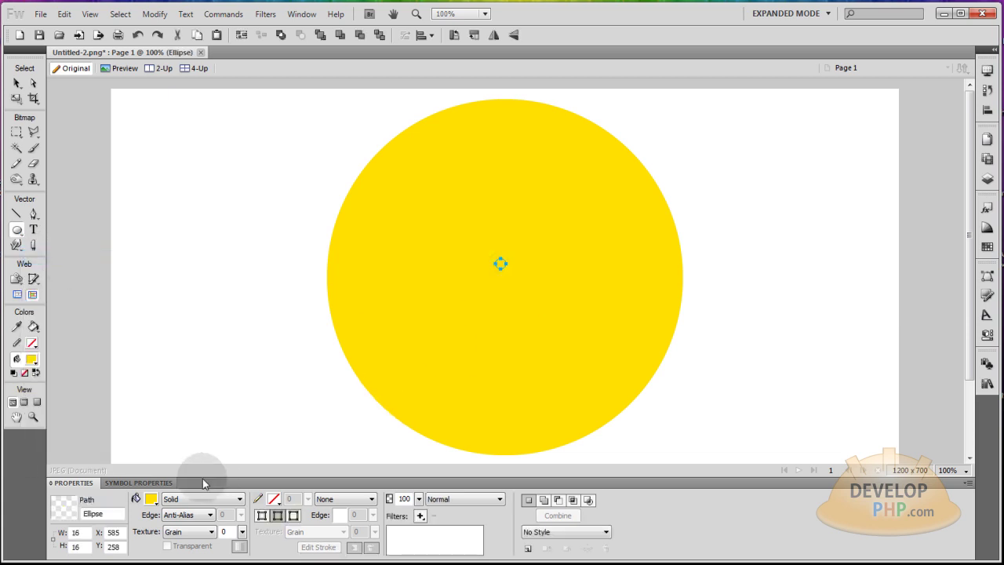
click(149, 499)
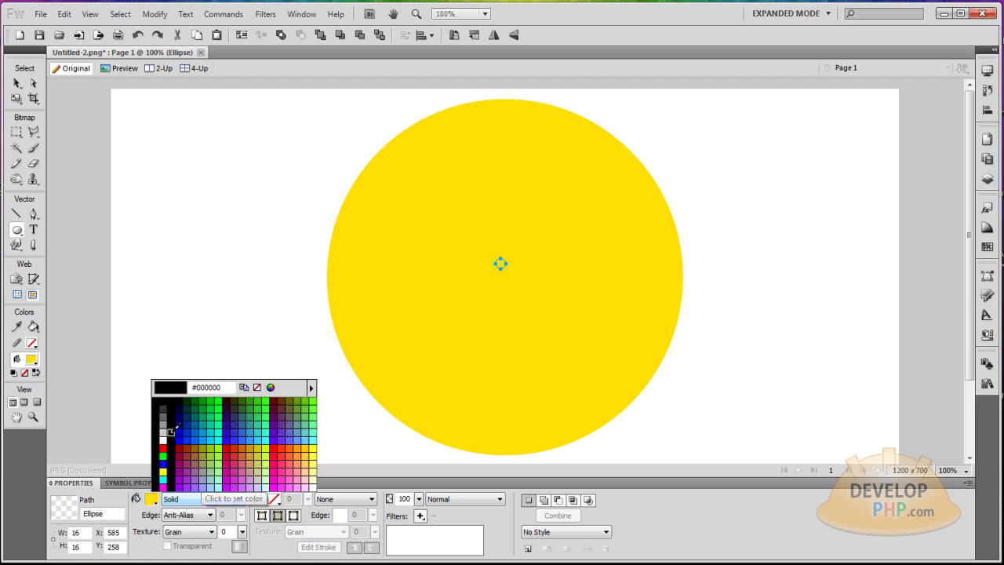
click(163, 435)
Step: Set the small black circle's width and height to 8 px
drag(84, 531, 59, 536)
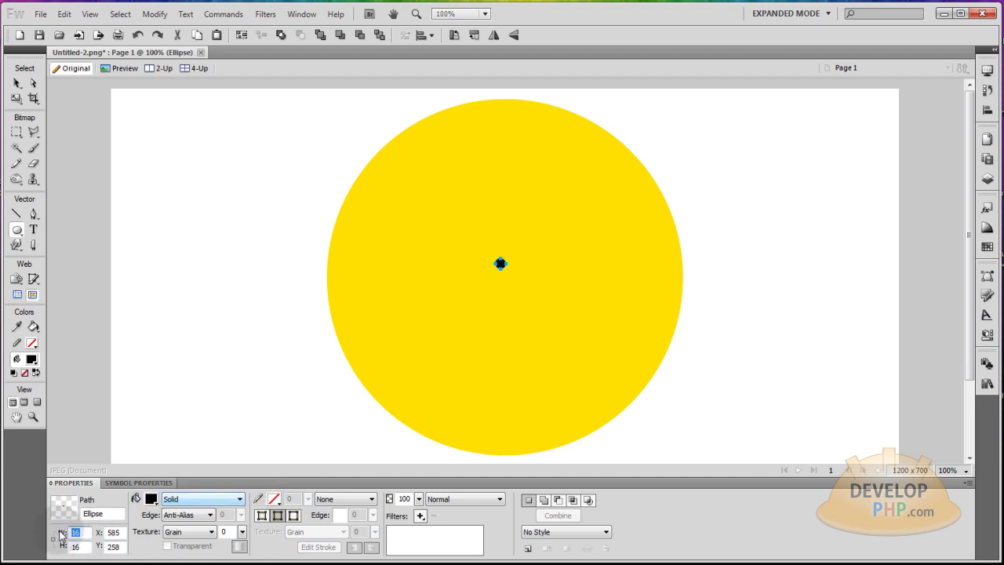
click(83, 545)
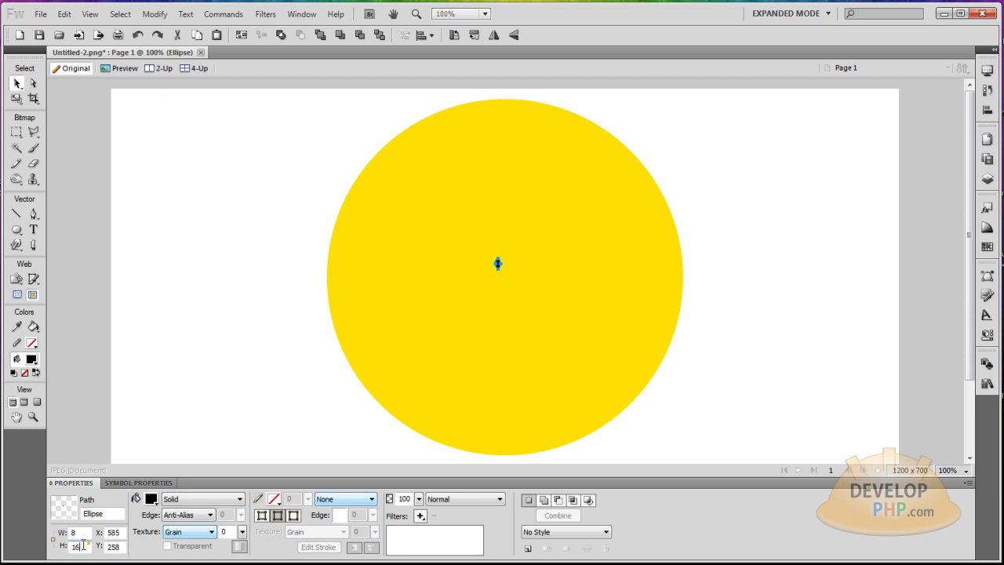
text(8)
click(239, 347)
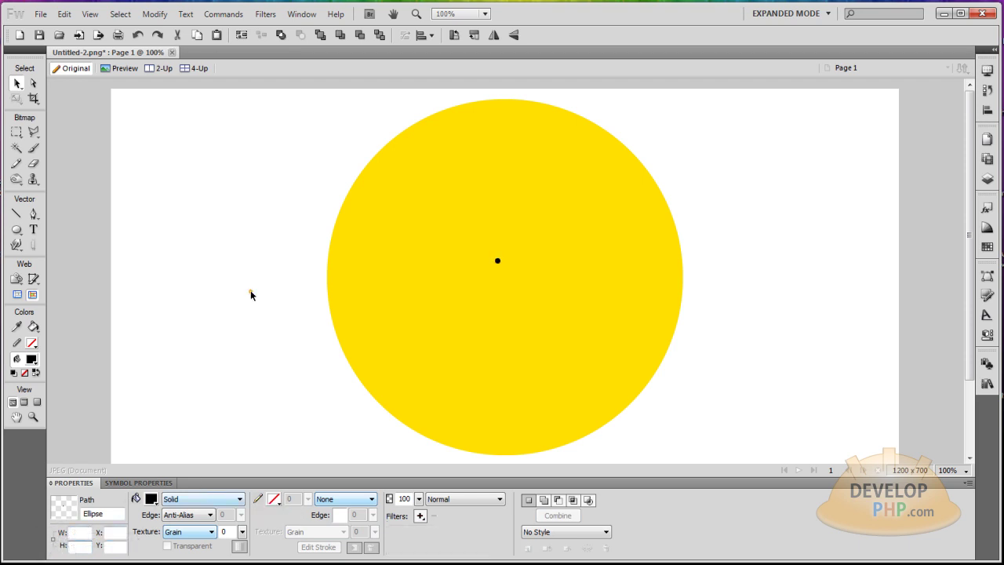
Step: Move the black dot onto the exact centre of the yellow circle using the smart guides
click(497, 261)
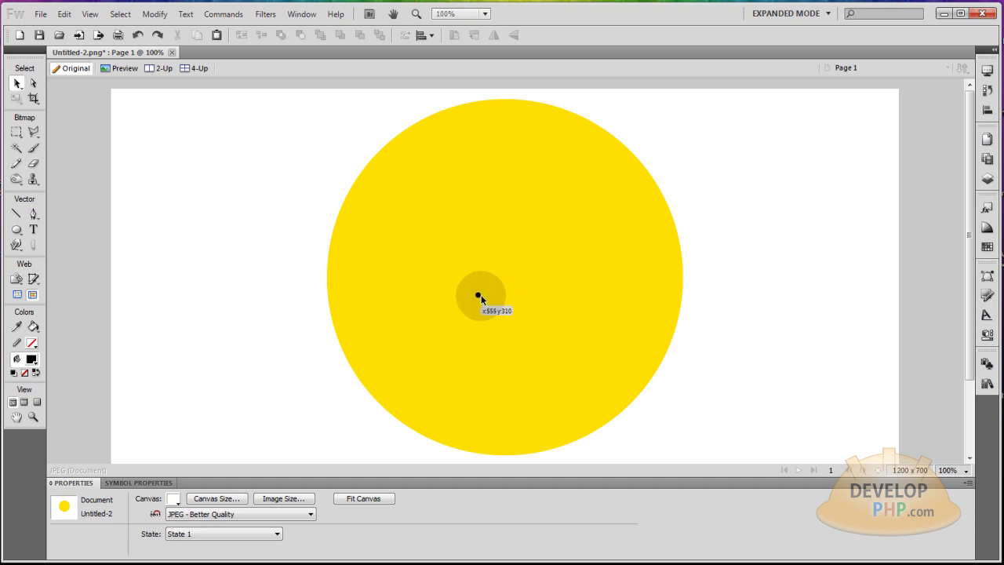
drag(481, 301, 507, 280)
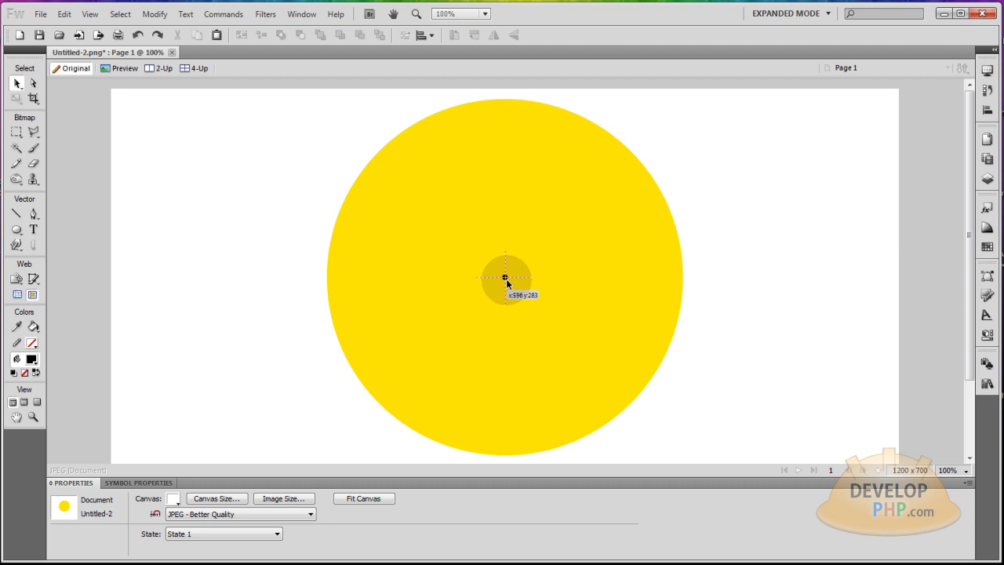
drag(506, 280, 505, 277)
click(561, 367)
click(164, 302)
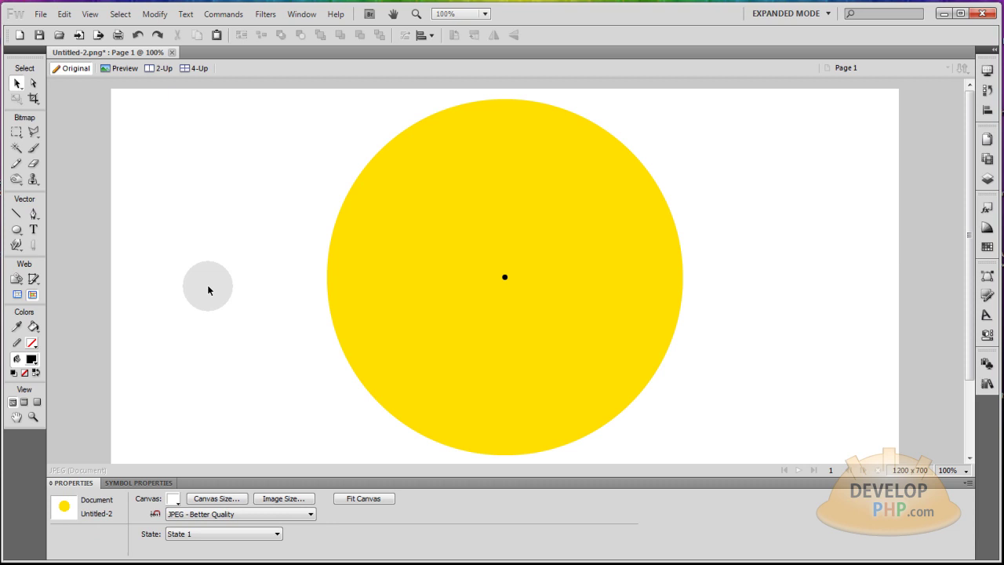
click(559, 321)
click(232, 265)
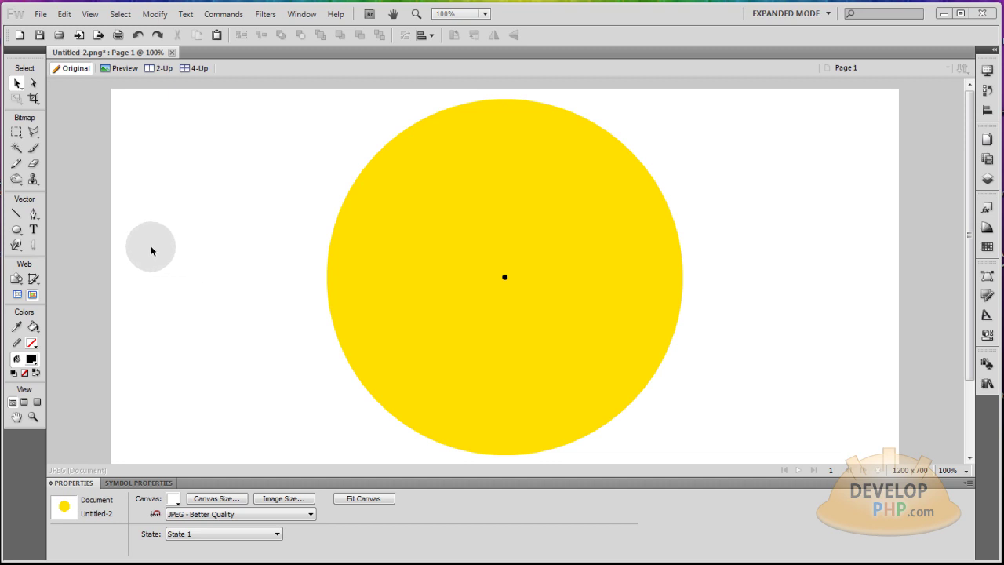
Step: Draw a closed Pen path wedge from the circle's centre past its lower-left edge, with a curved outer side, about 248 × 289 px
click(33, 213)
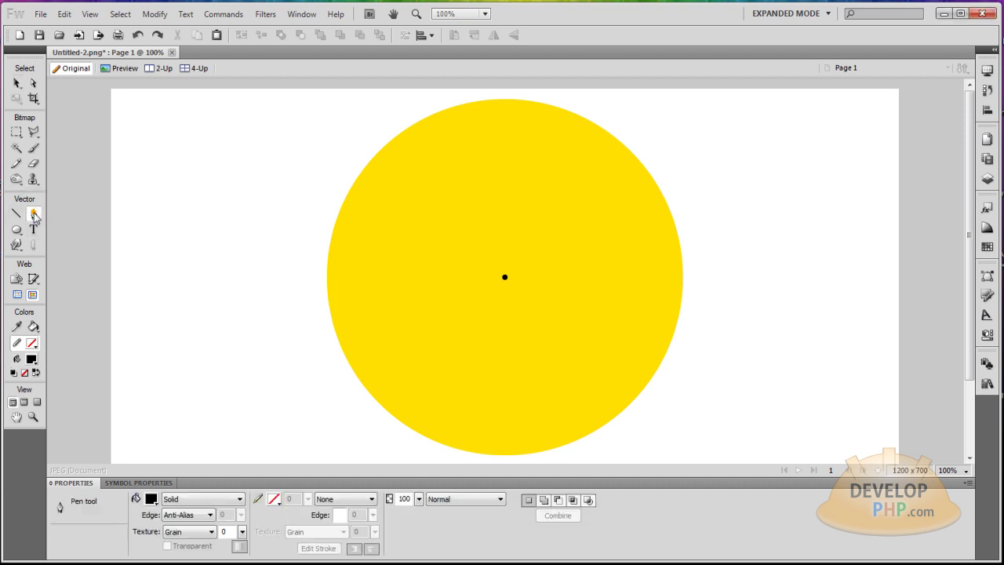
click(345, 386)
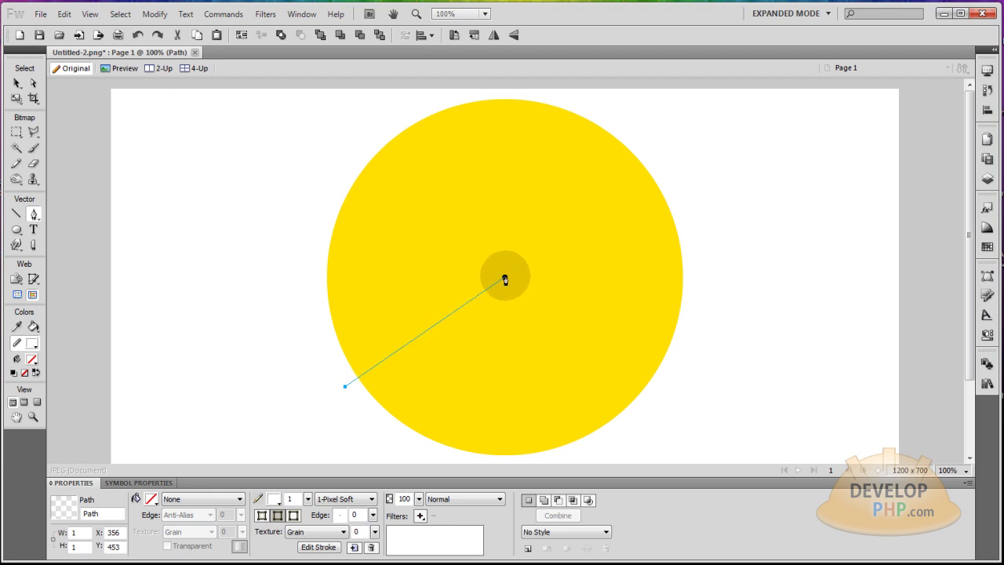
click(504, 278)
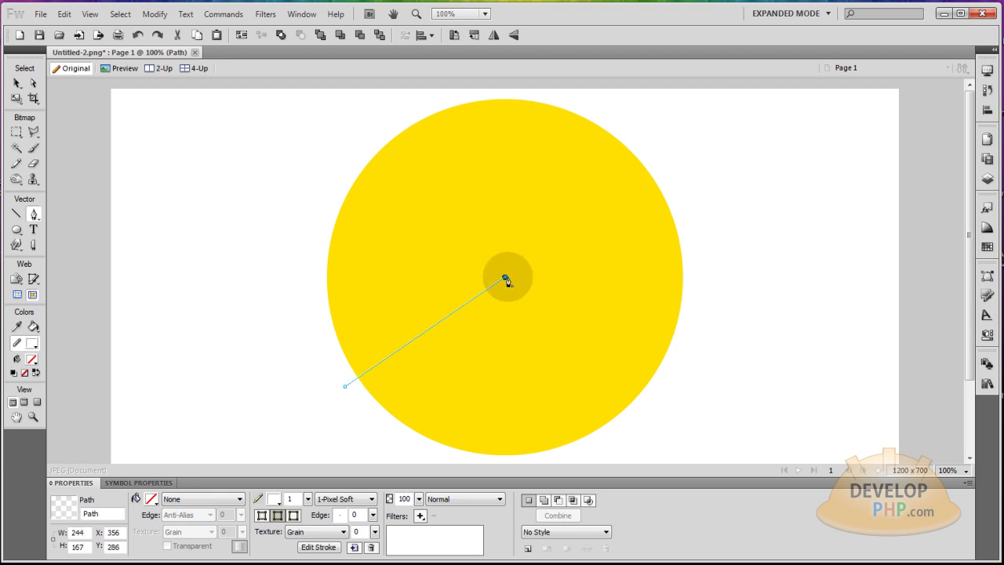
scroll(506, 281, down, 2)
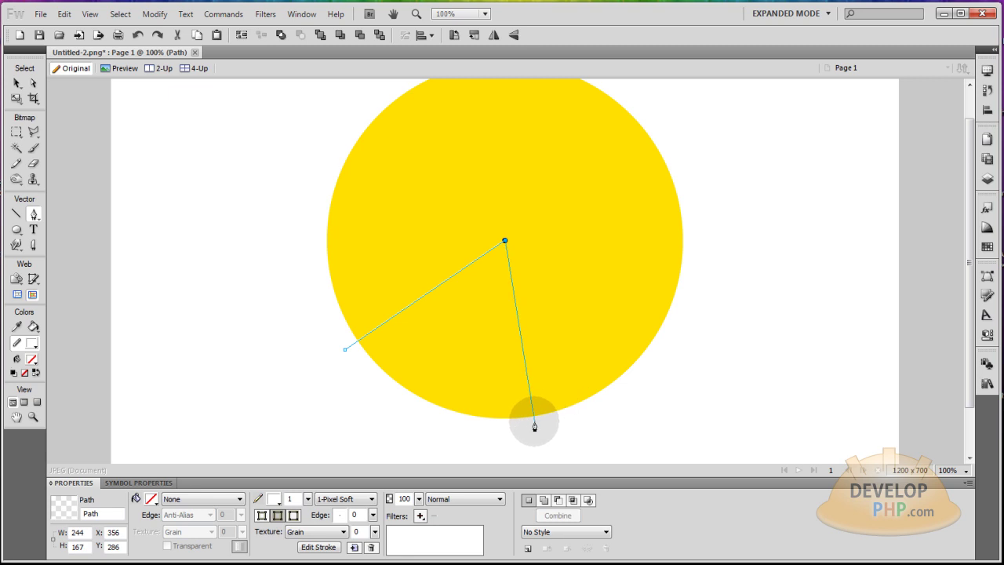
click(478, 428)
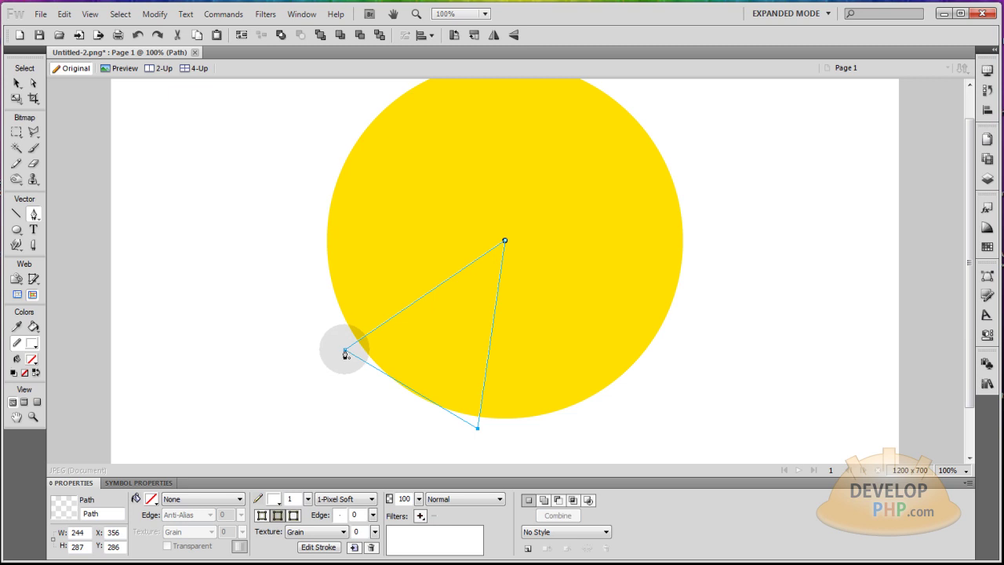
drag(345, 353, 370, 255)
Step: Select the finished lower-left wedge and give it a solid green fill
click(17, 83)
click(183, 163)
click(390, 204)
click(757, 322)
click(472, 331)
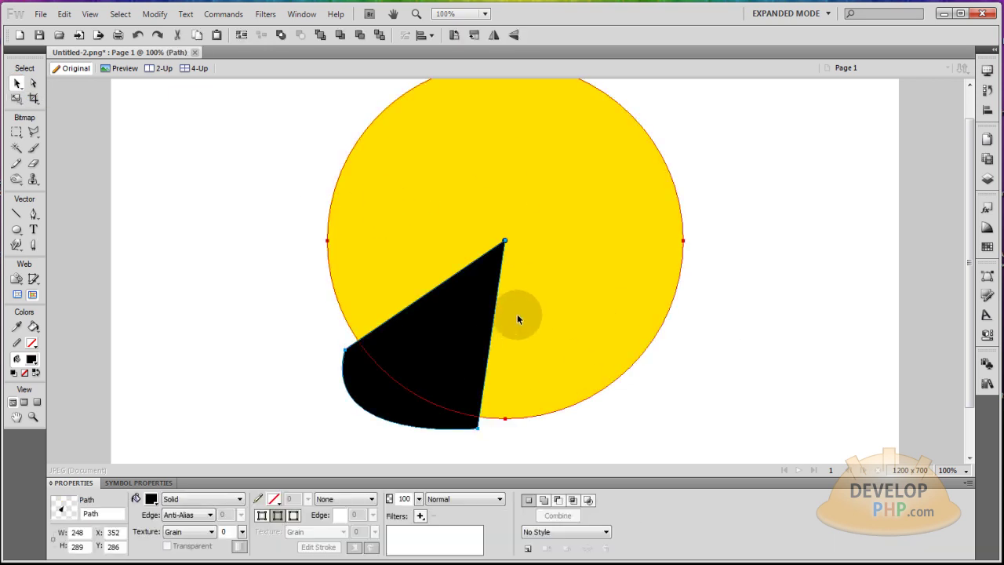
click(729, 201)
click(485, 334)
click(151, 499)
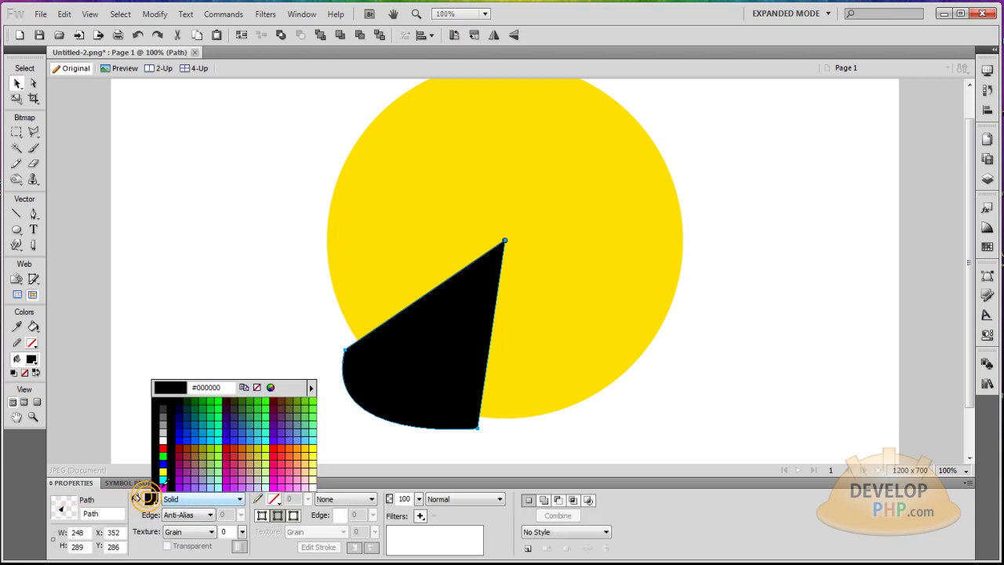
click(202, 400)
click(230, 247)
click(474, 310)
click(216, 265)
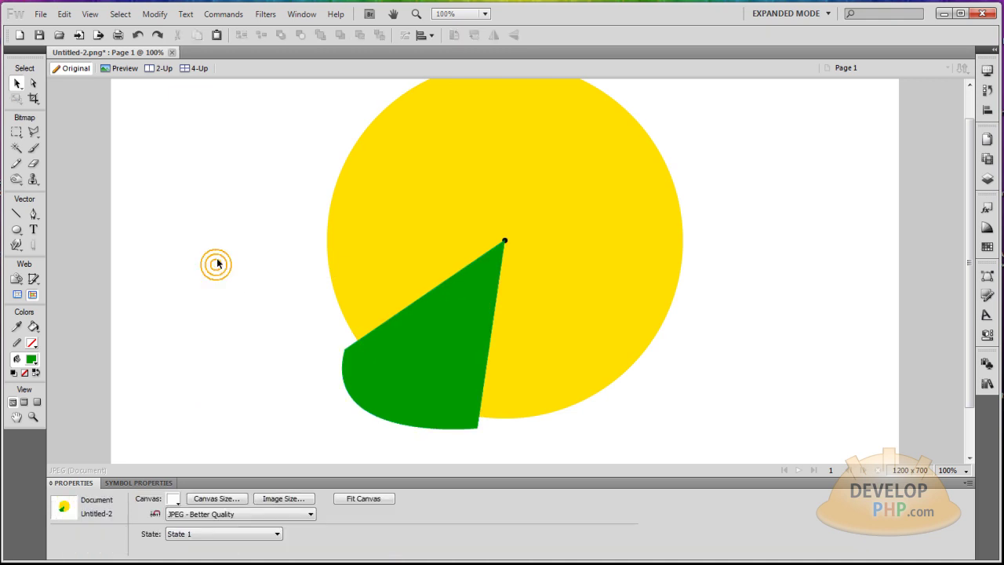
Step: Draw a second closed Pen wedge from the green wedge's lower corner through the centre to the circle's right side, with a curved outer edge, about 315 × 301 px
click(32, 213)
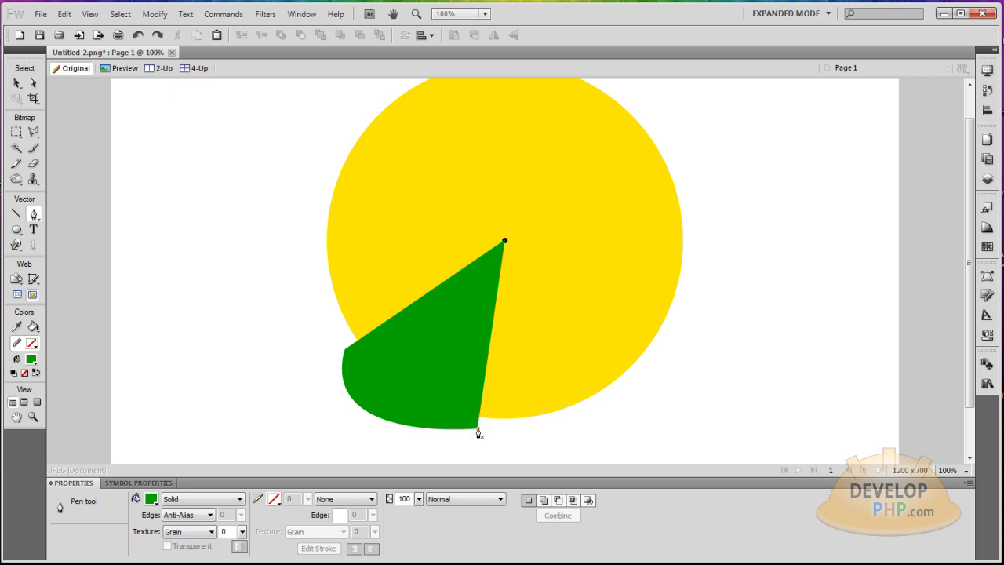
click(478, 428)
click(505, 247)
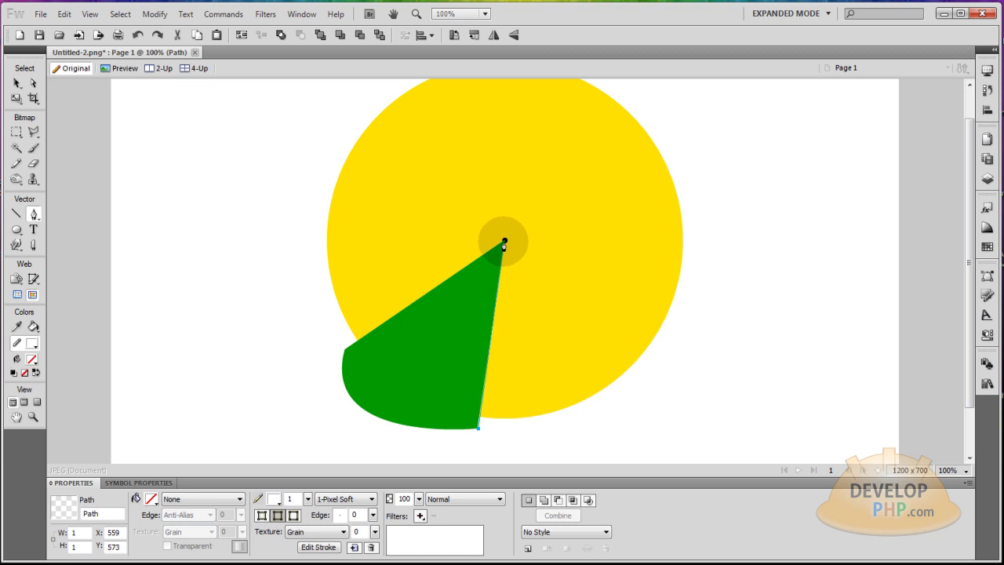
click(504, 242)
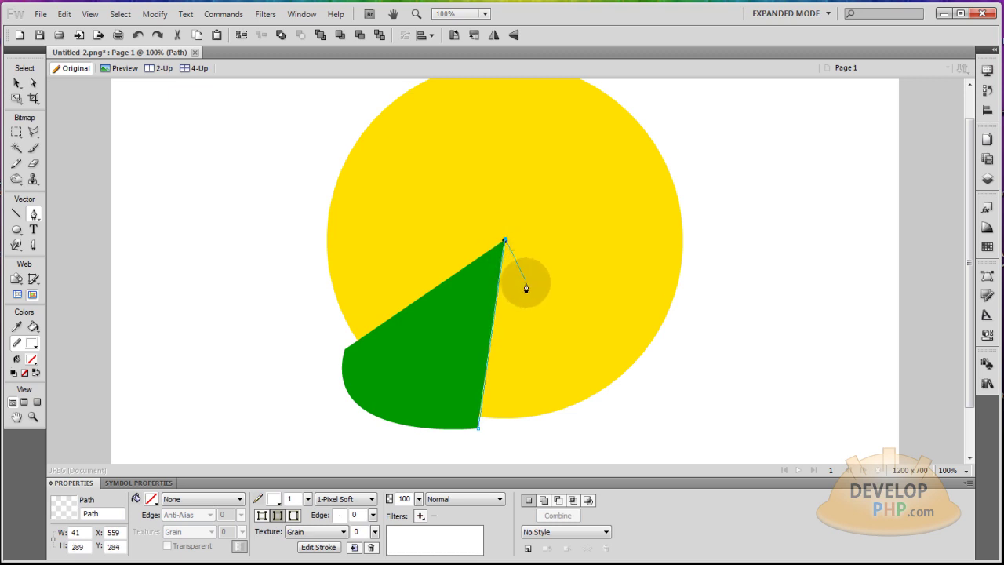
click(685, 315)
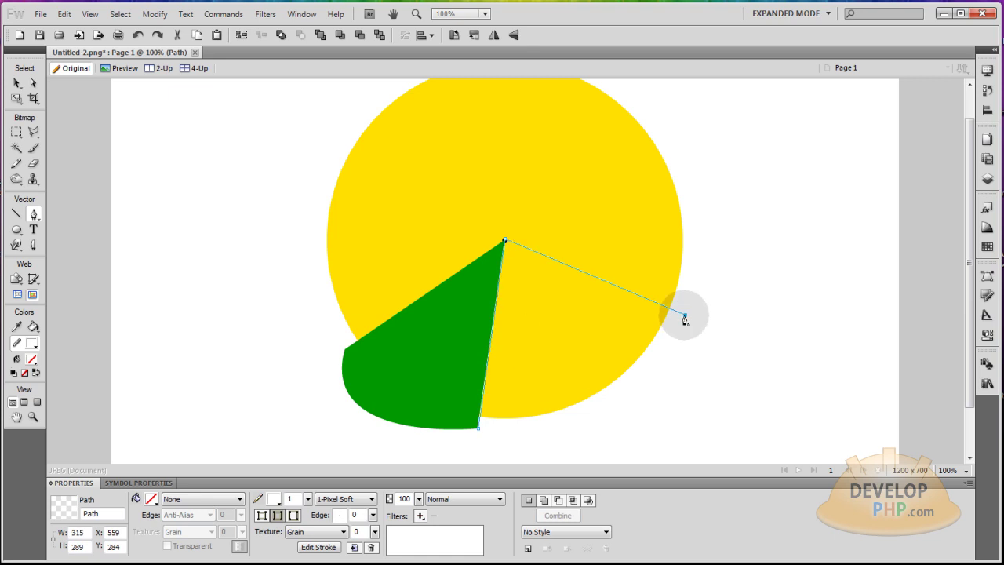
click(479, 429)
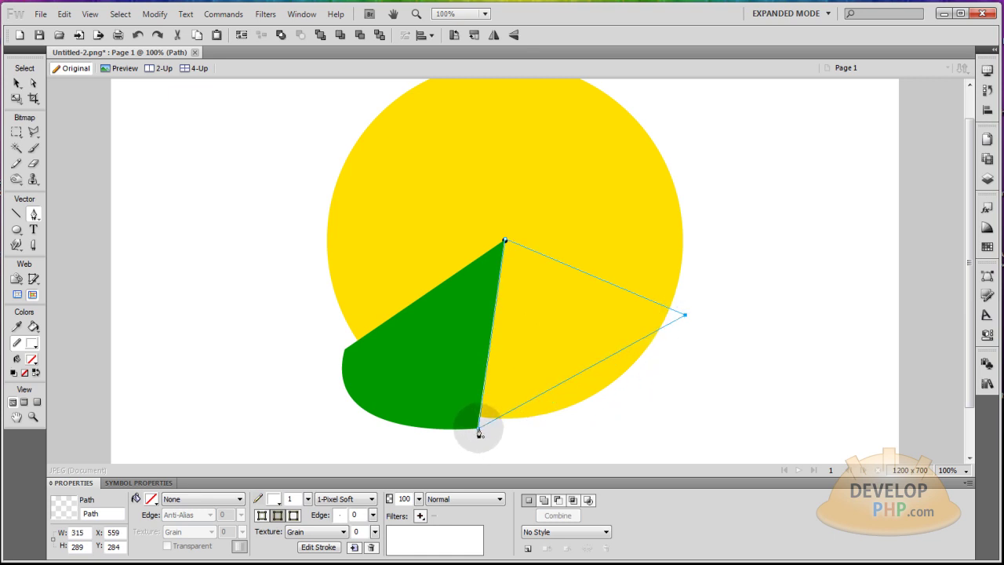
mouse_move(479, 431)
mouse_down()
mouse_move(362, 397)
mouse_move(307, 403)
mouse_up()
Step: Give the second wedge, between the green wedge and the circle's right side, a solid blue fill and no stroke
click(151, 499)
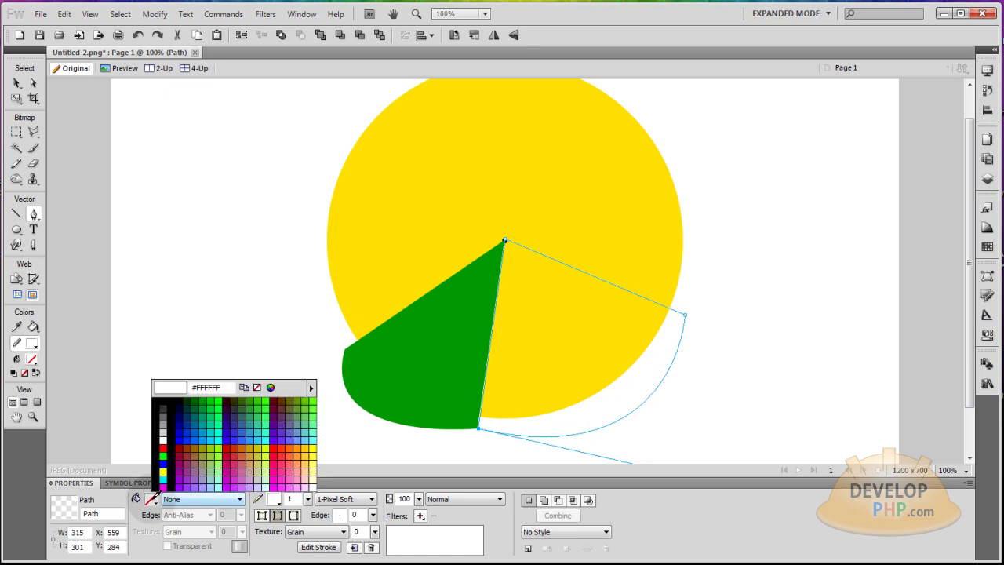
click(203, 435)
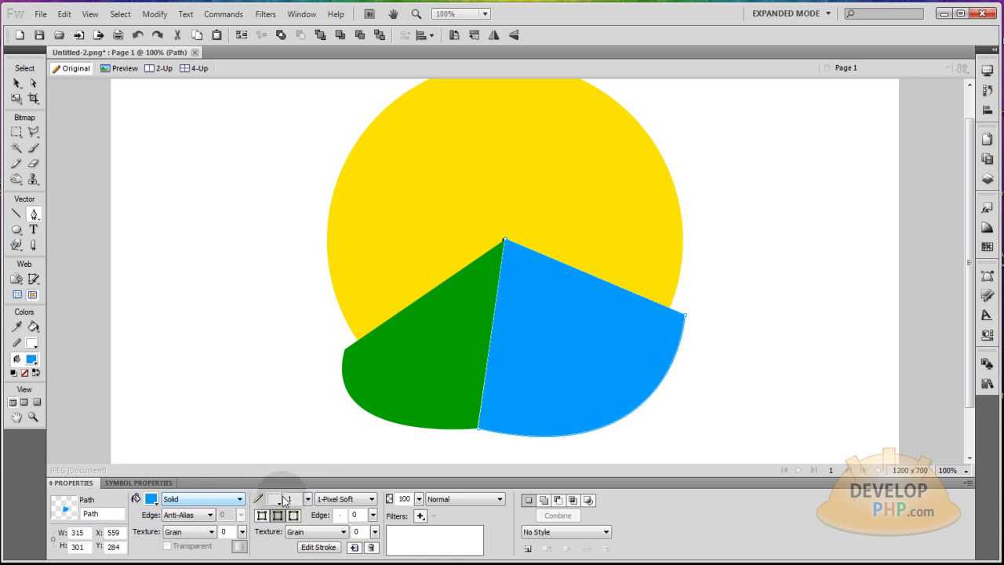
click(273, 498)
click(379, 370)
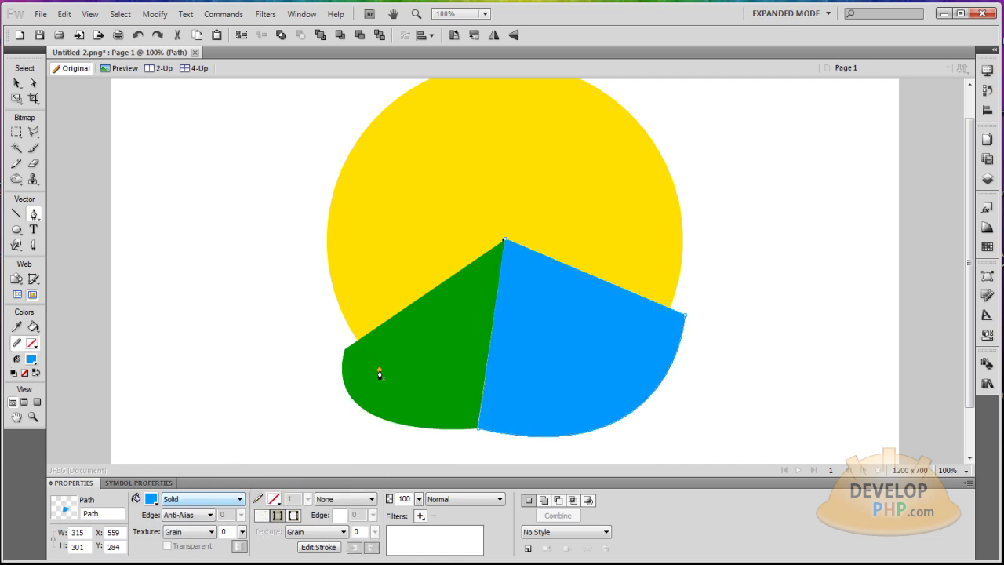
key(v)
click(243, 194)
click(546, 286)
click(747, 228)
click(760, 229)
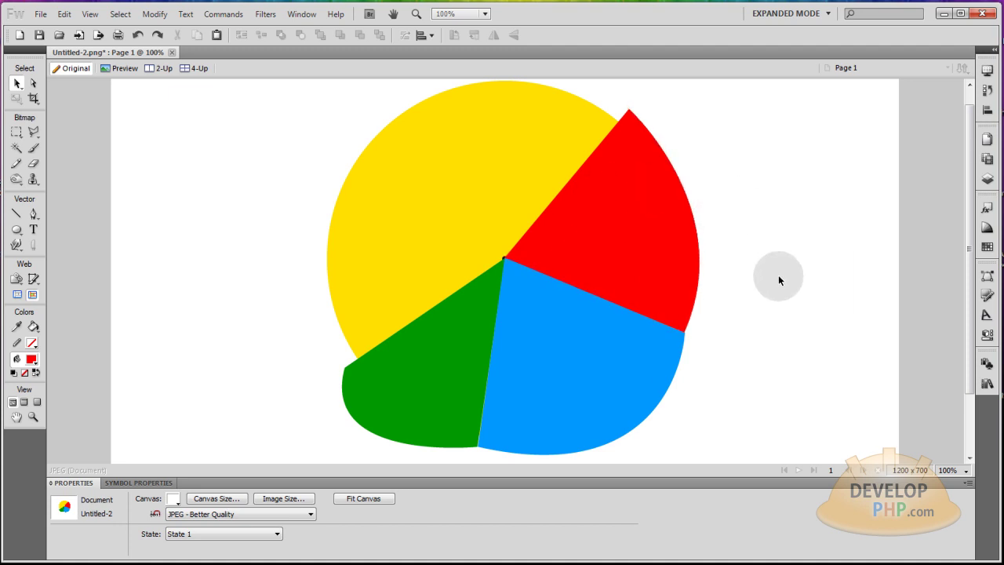
click(616, 172)
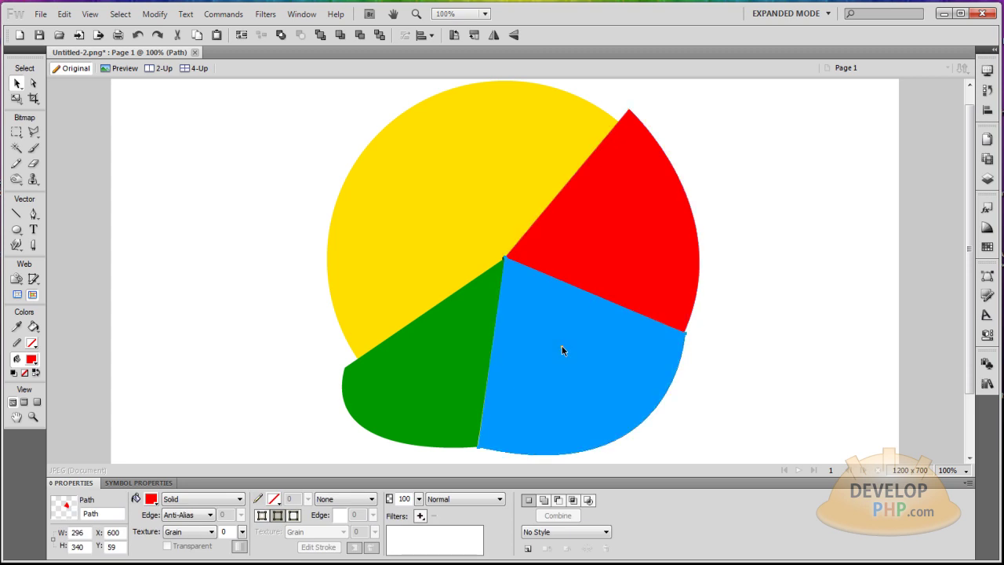
click(573, 363)
click(770, 237)
Step: Place a copy of the yellow circle in the same position, in front of the green, blue and red wedges
click(461, 139)
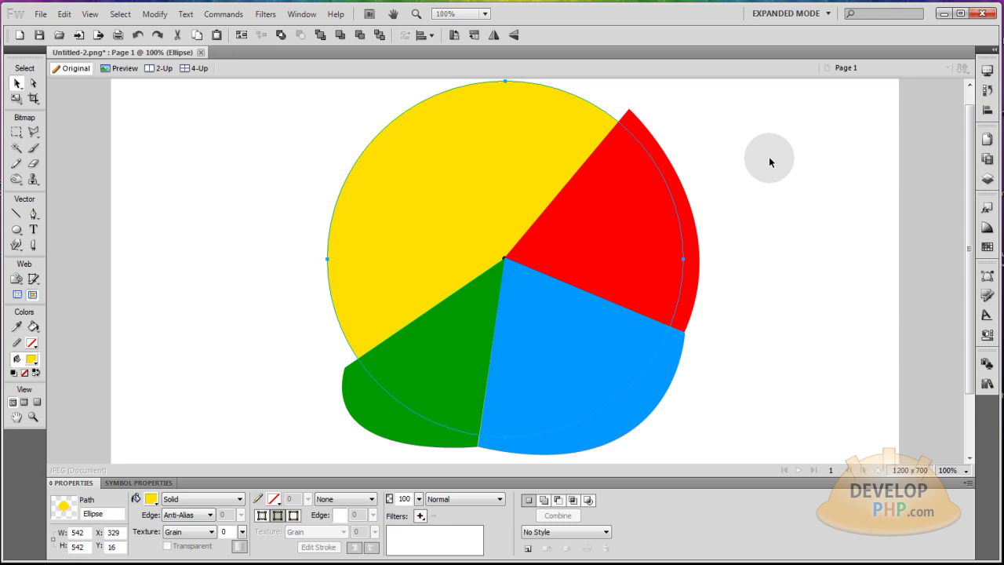
key(ctrl+shift+Up)
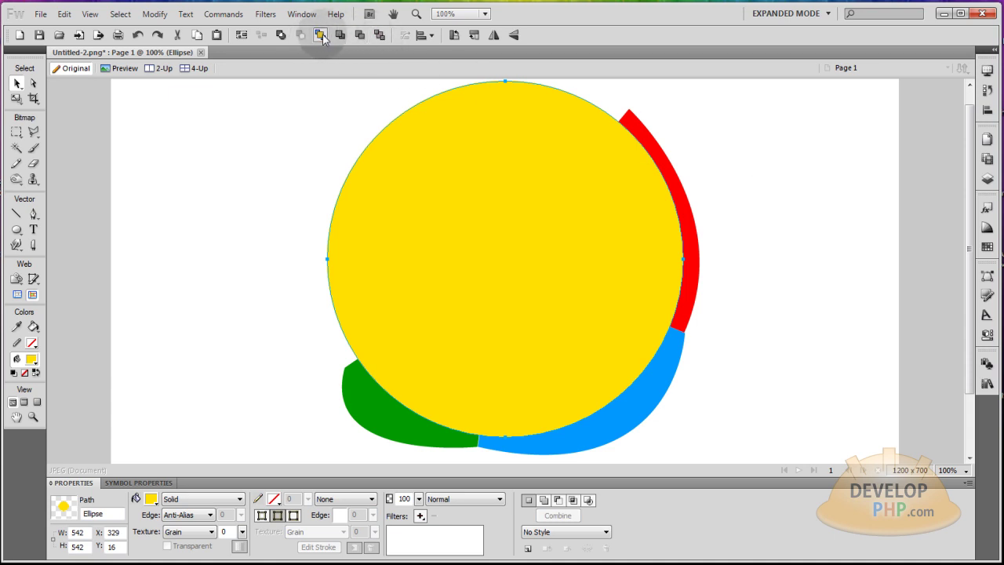
click(280, 168)
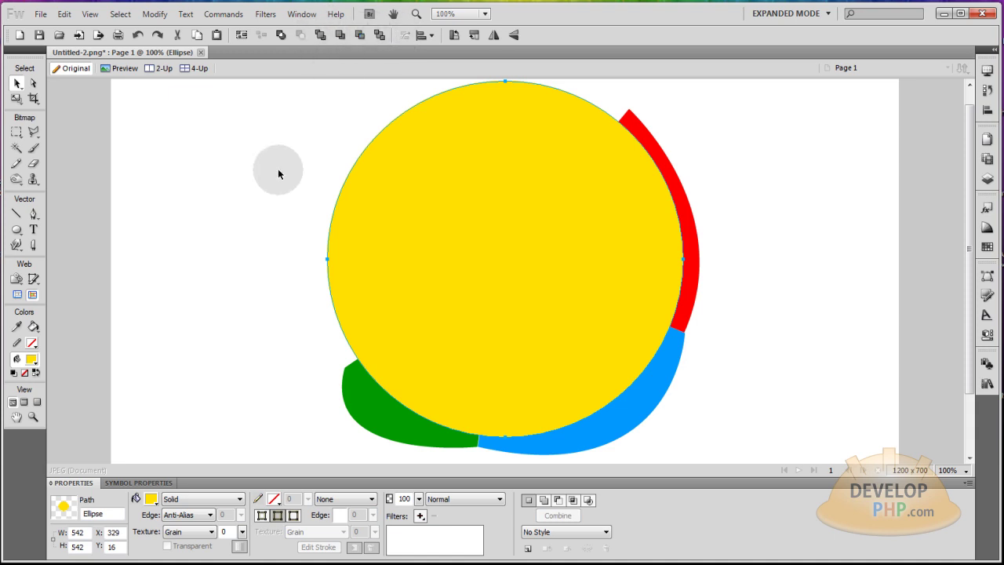
click(475, 169)
click(722, 162)
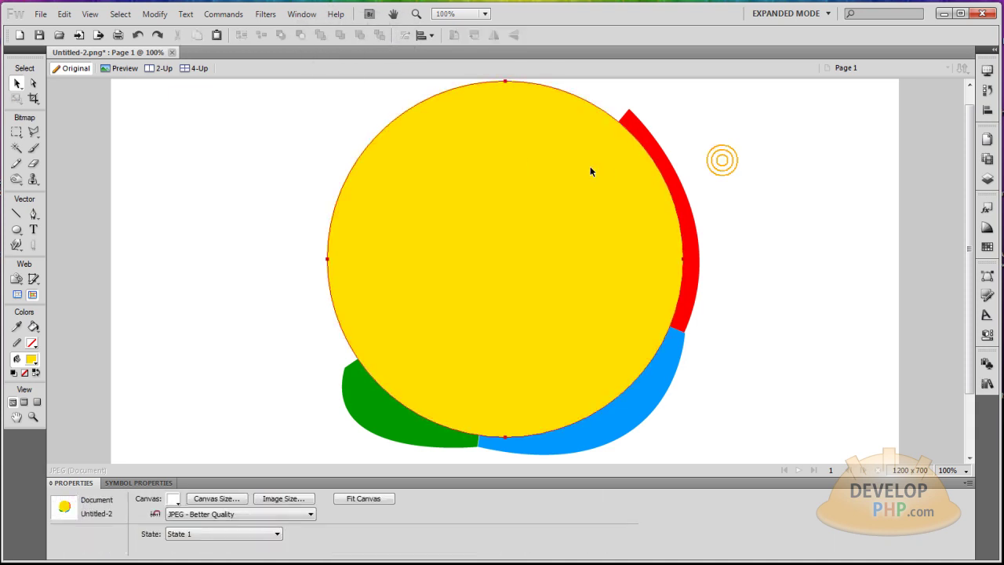
Step: Select the front yellow circle together with the red wedge and combine the two paths with Crop
click(594, 166)
shift+click(639, 132)
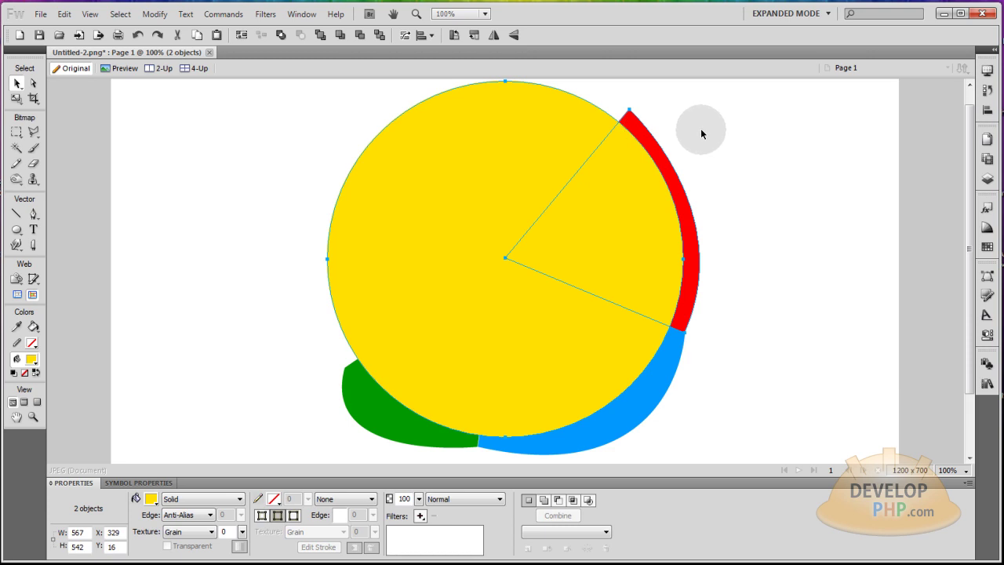
click(700, 128)
click(562, 153)
shift+click(635, 118)
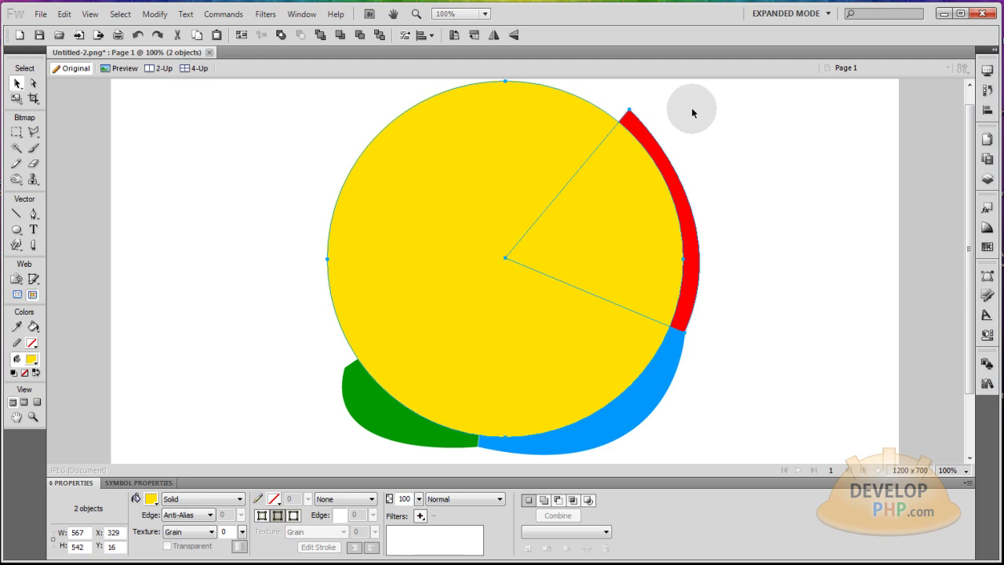
click(159, 21)
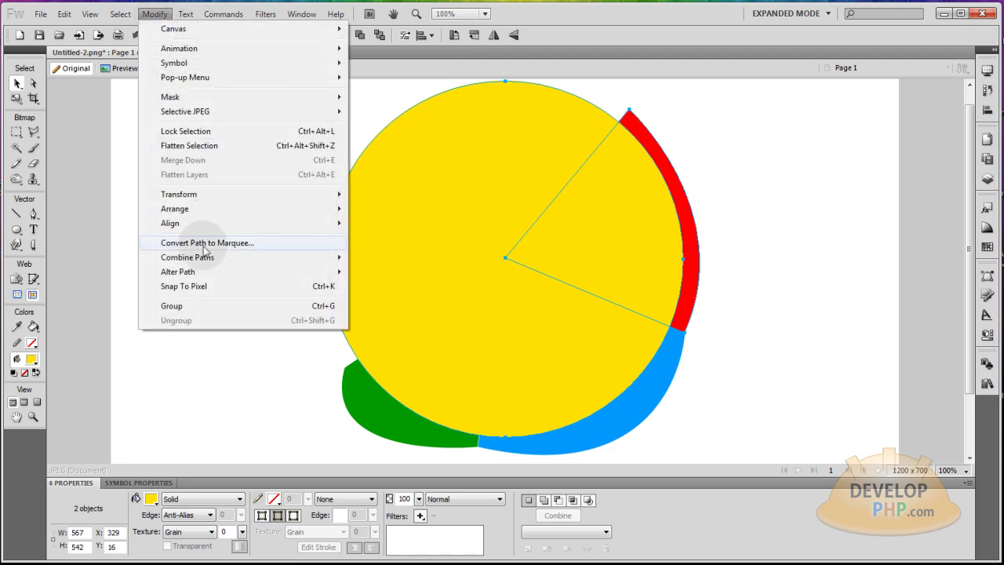
mouse_move(325, 259)
click(376, 334)
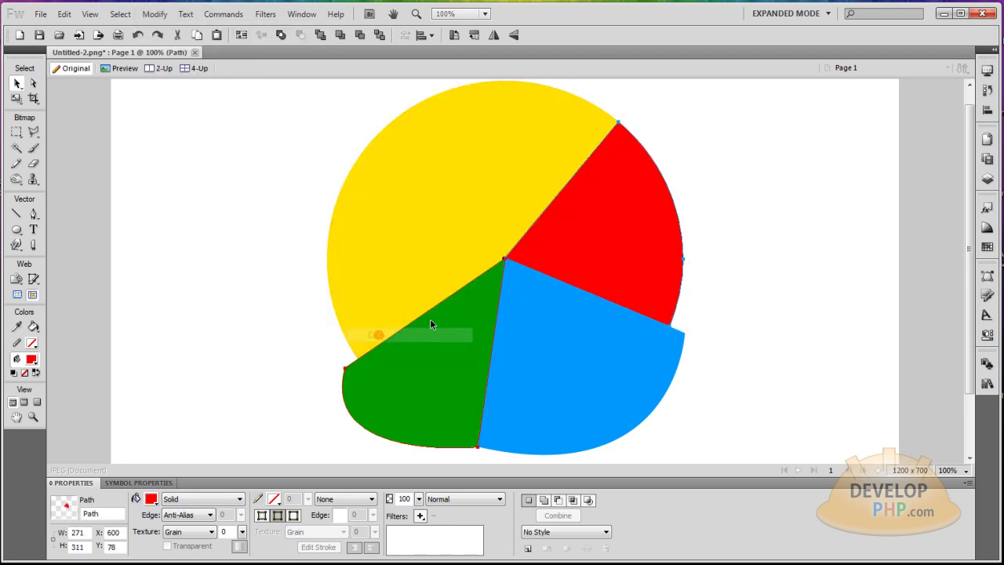
Step: Clone the remaining yellow circle in place and bring it in front of the cropped red wedge and the others
click(476, 132)
click(772, 158)
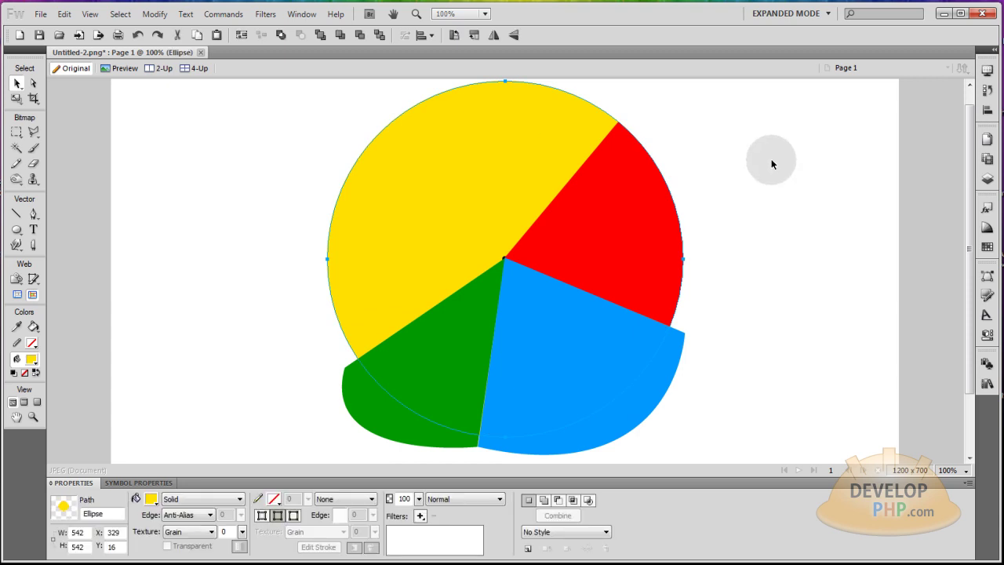
key(ctrl+shift+Up)
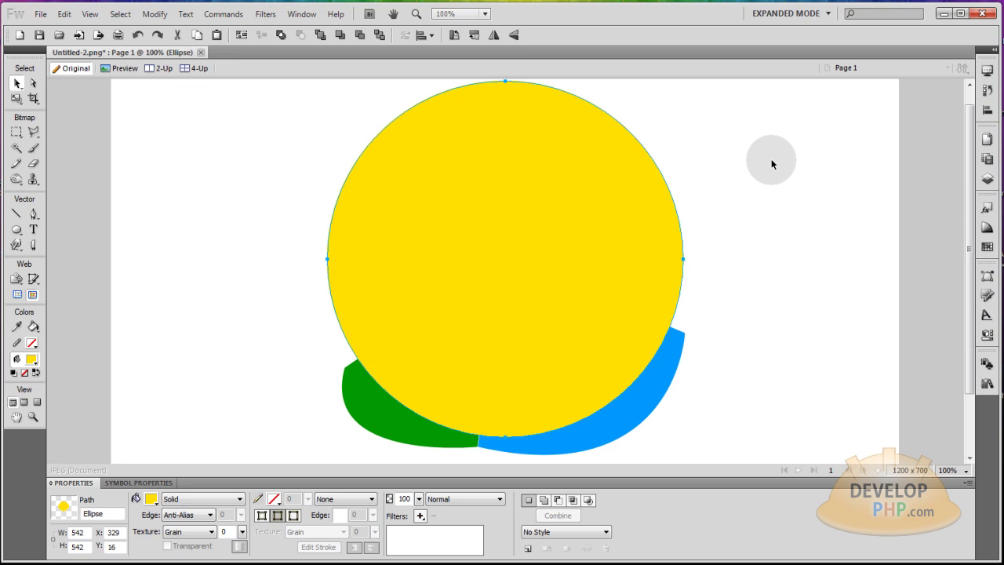
click(772, 164)
Step: Crop the blue wedge to the circle's outline by combining it with the front yellow circle
click(680, 326)
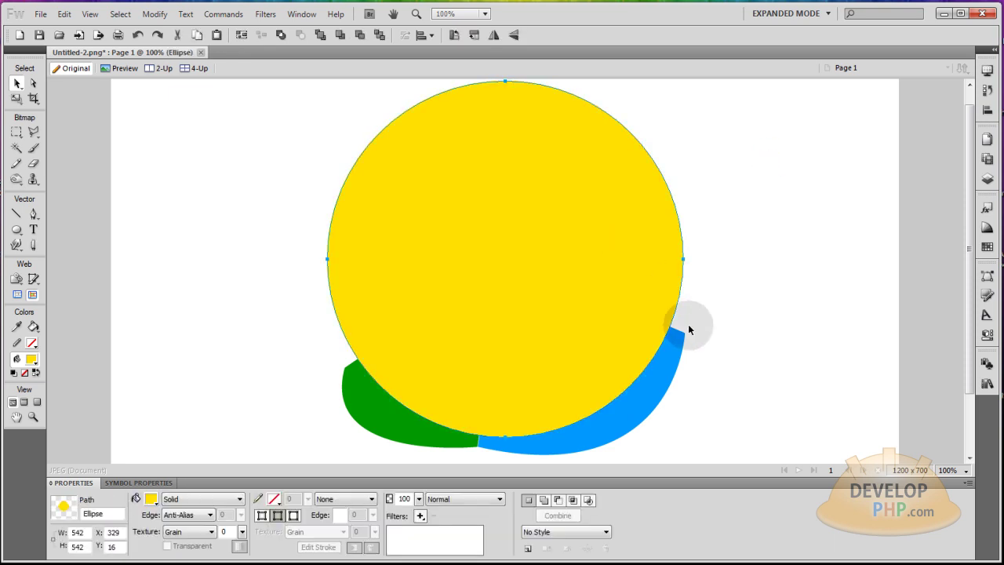
shift+click(679, 359)
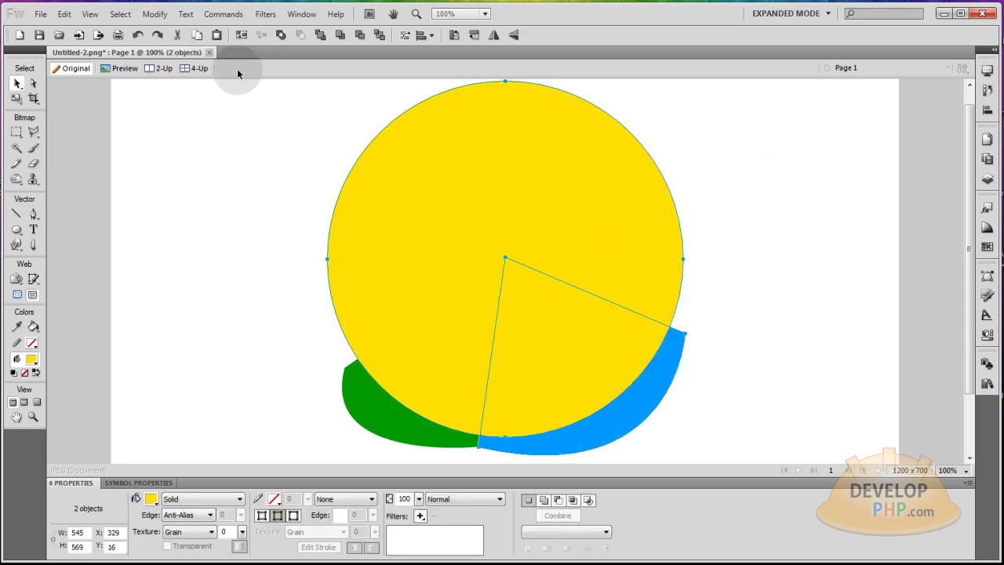
click(154, 14)
mouse_move(219, 258)
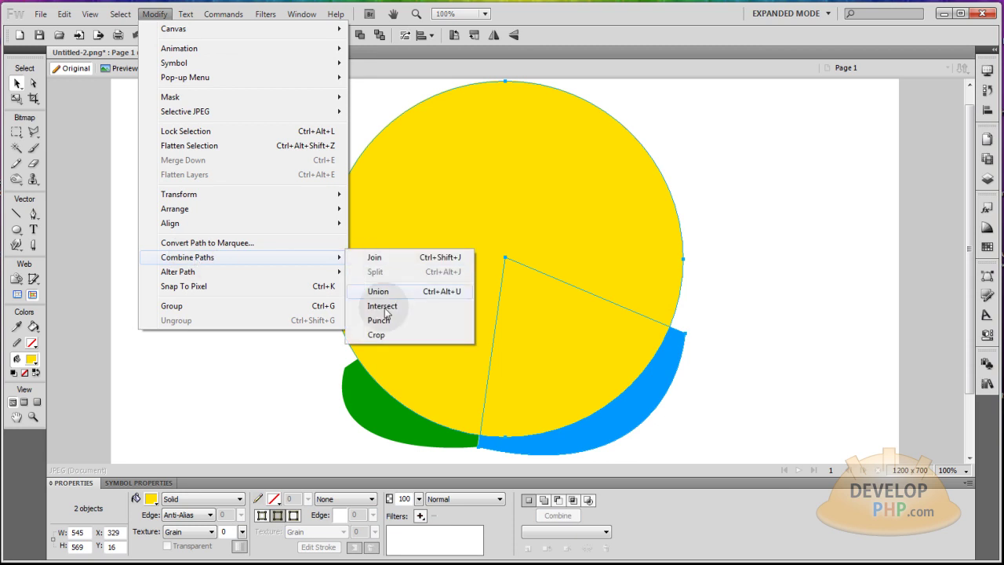
click(377, 334)
Step: Put another in-place copy of the yellow circle on top of all the wedges for trimming the green one
click(445, 201)
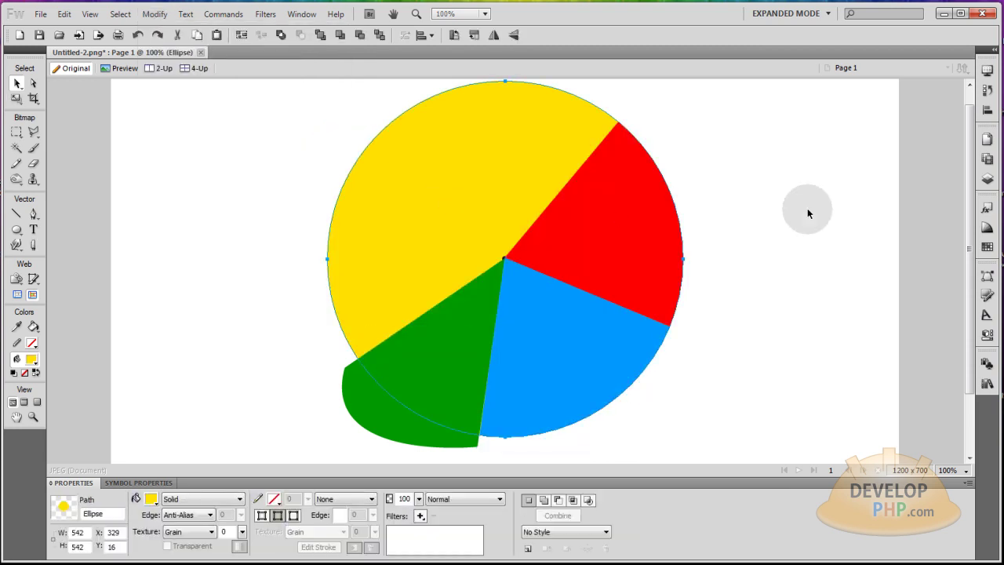
key(ctrl+shift+Up)
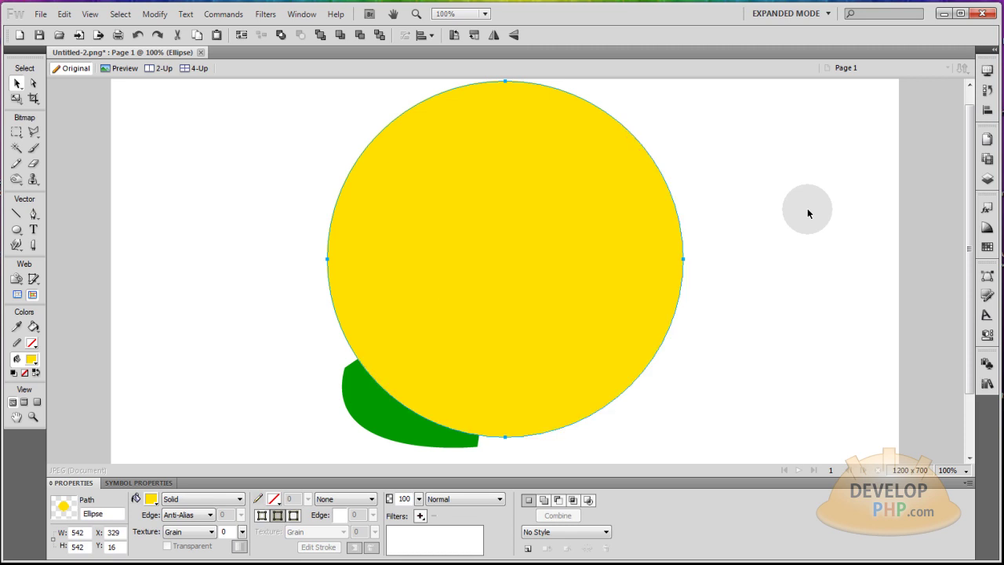
click(807, 208)
click(501, 188)
Step: Add the green wedge to the front circle's selection, combine both paths with Crop and clear the selection
click(417, 367)
shift+click(372, 402)
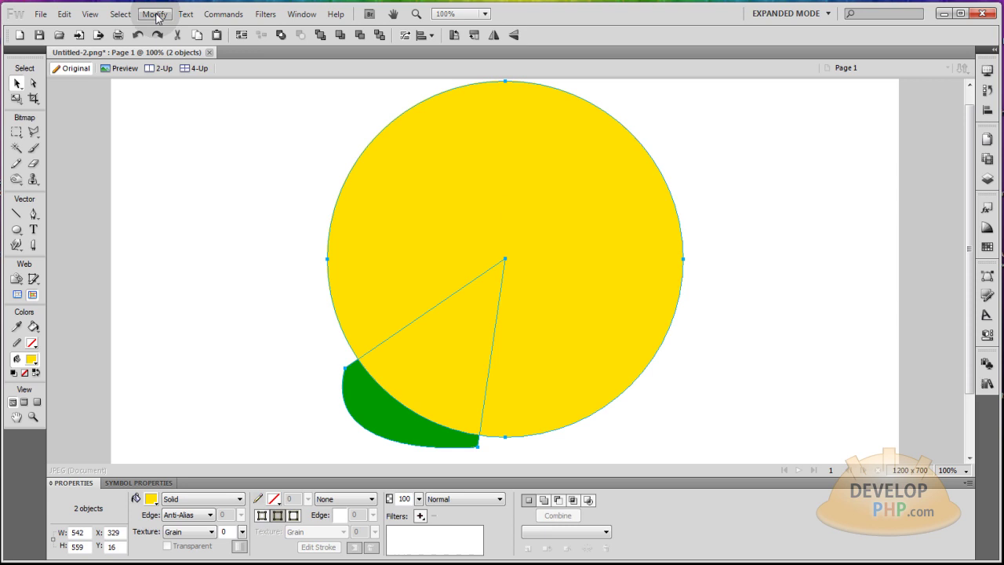
click(156, 14)
mouse_move(203, 258)
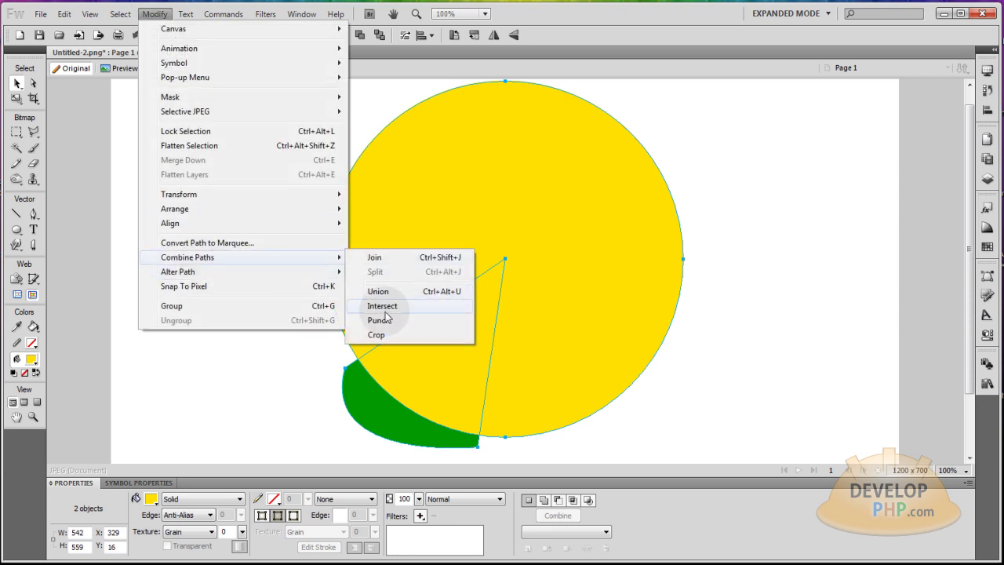
click(376, 334)
click(458, 172)
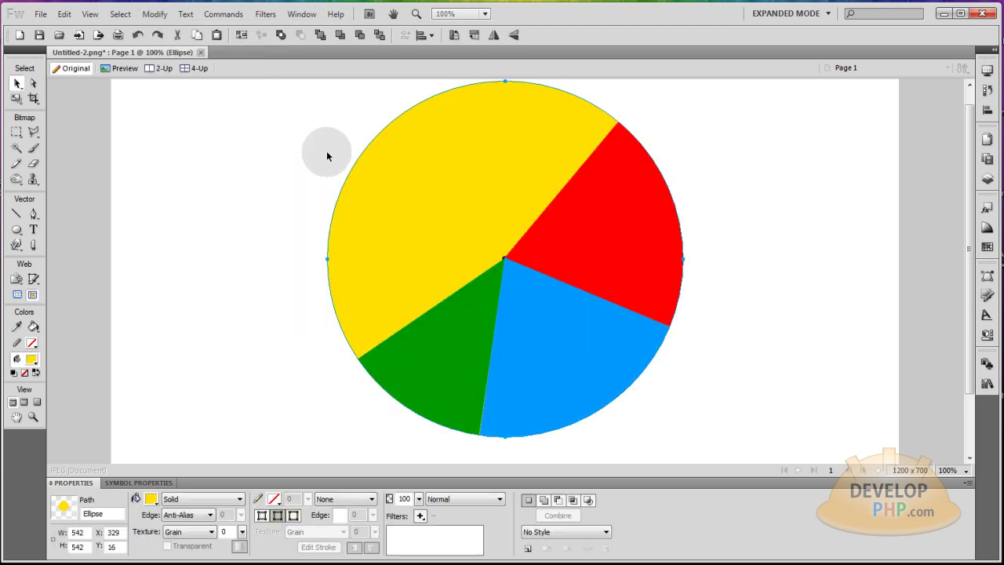
click(303, 170)
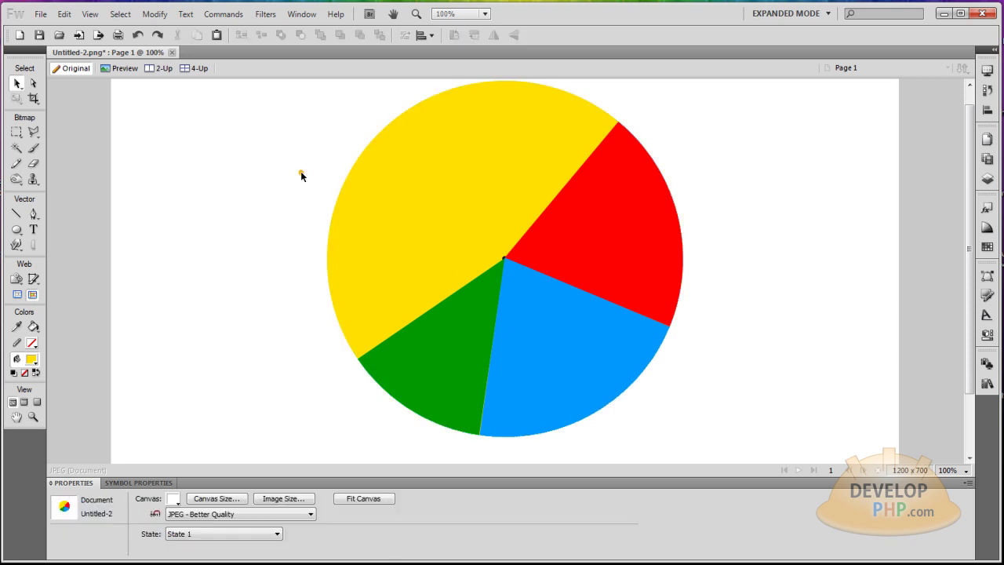
Step: Try moving the yellow circle out from behind the wedges to the left, and undo the move
drag(478, 167, 274, 176)
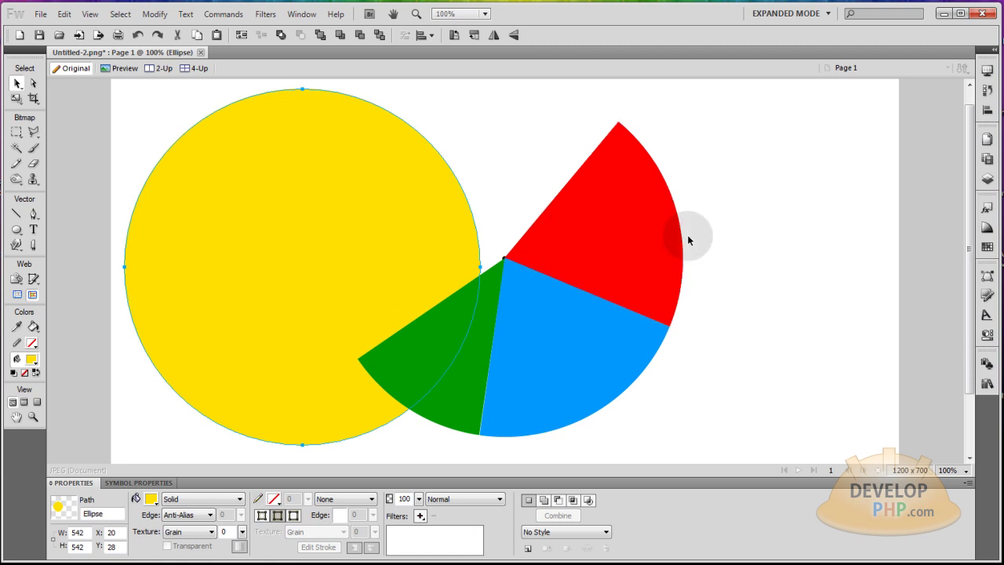
key(ctrl+z)
click(740, 225)
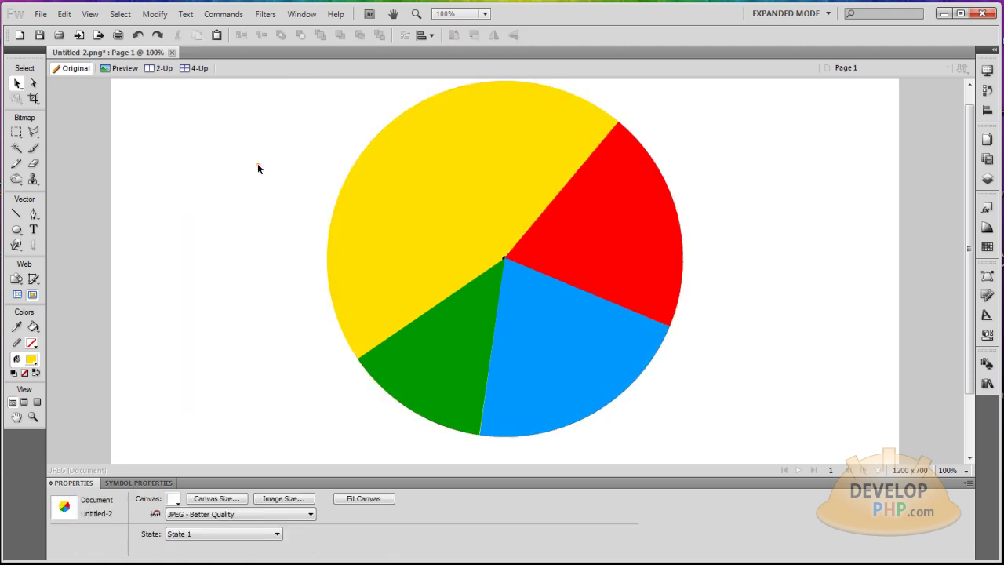
Step: Draw a closed Pen polygon through the circle's centre covering the red, blue and green wedges, about 624 × 513 px, with solid yellow fill and no stroke
click(34, 215)
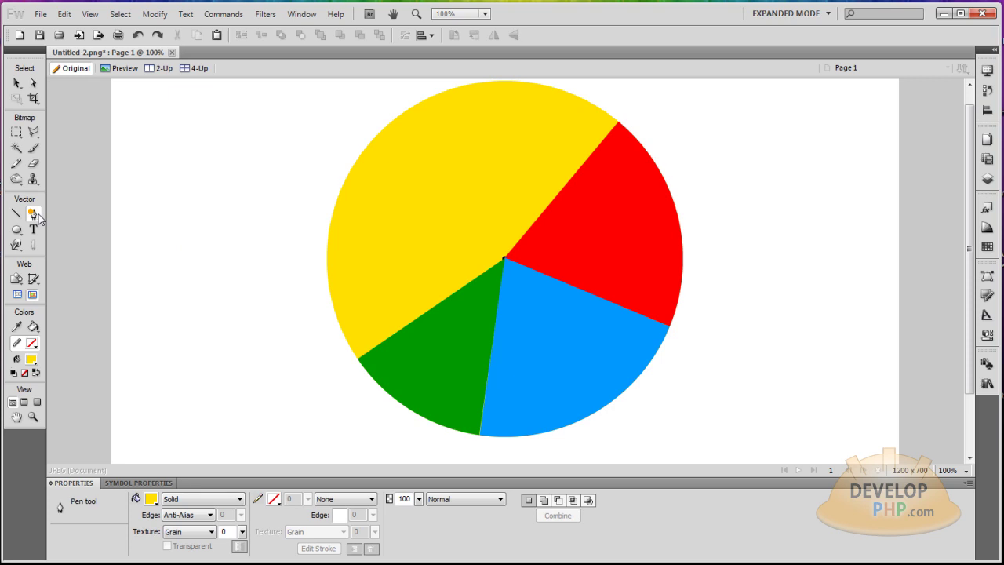
click(358, 361)
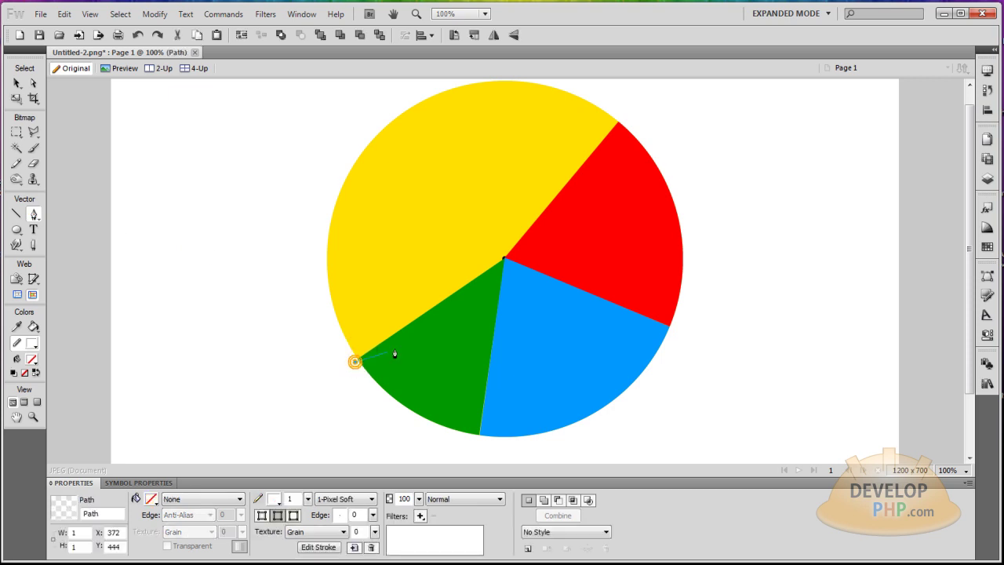
click(505, 259)
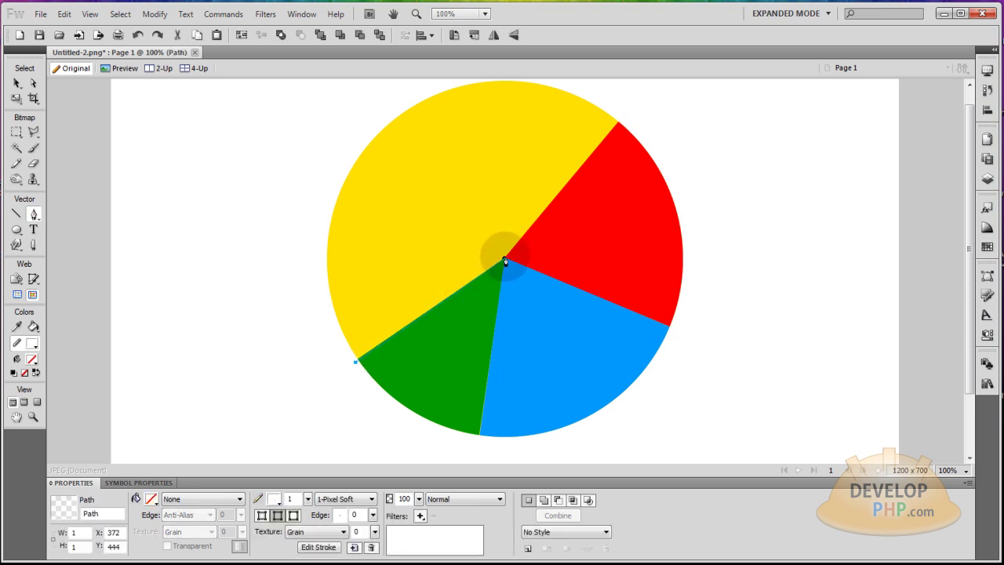
click(620, 124)
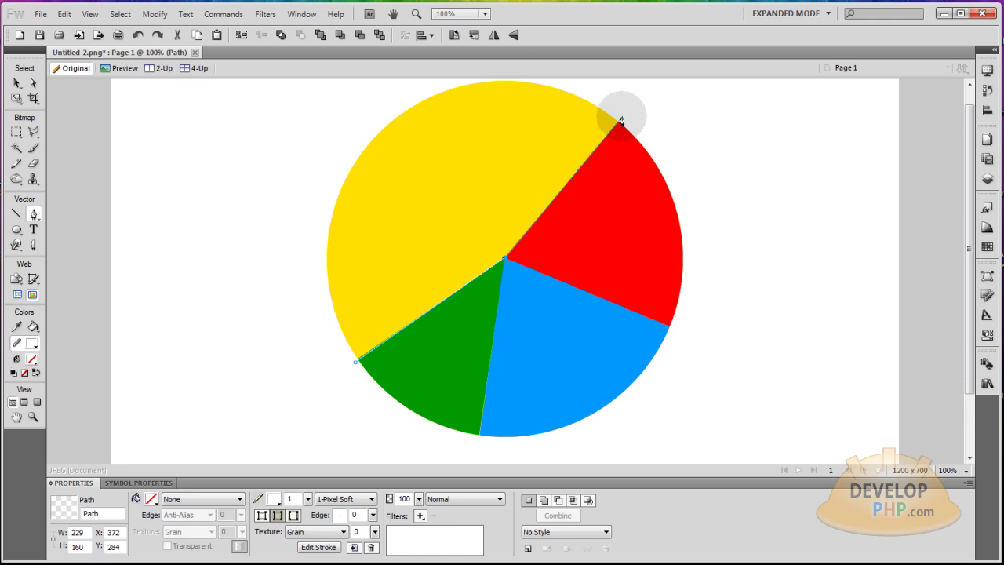
click(649, 114)
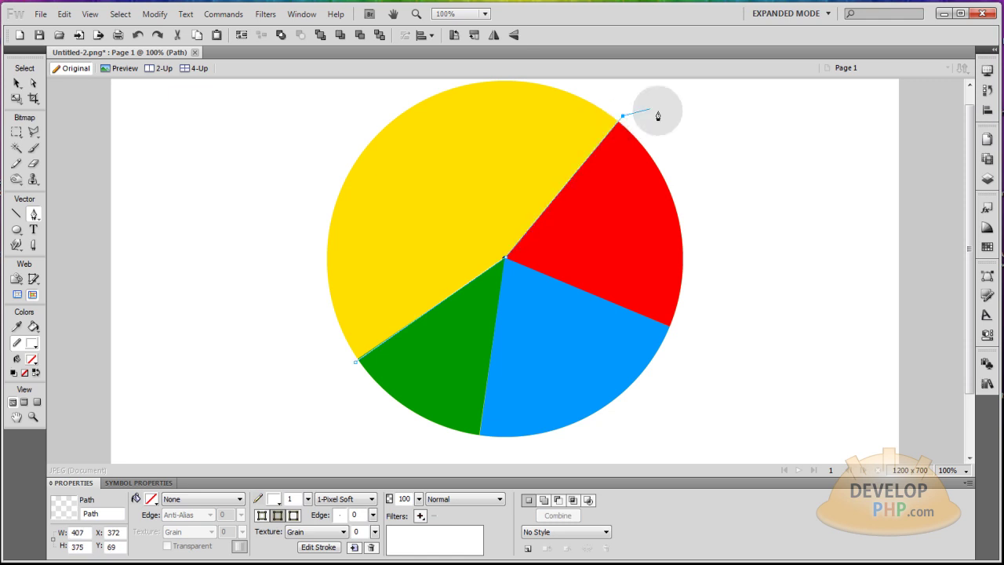
click(765, 324)
click(676, 432)
click(554, 458)
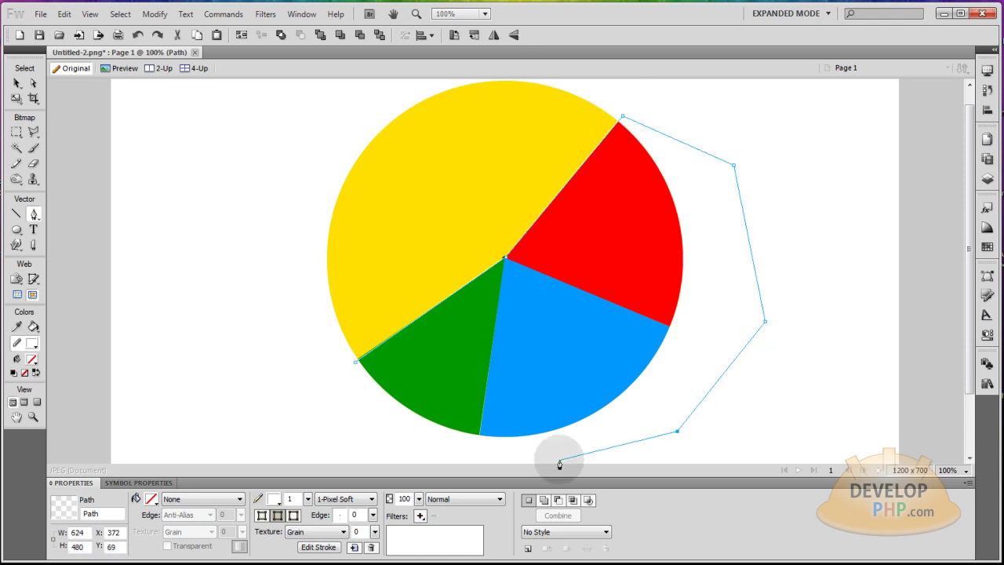
click(389, 453)
click(377, 444)
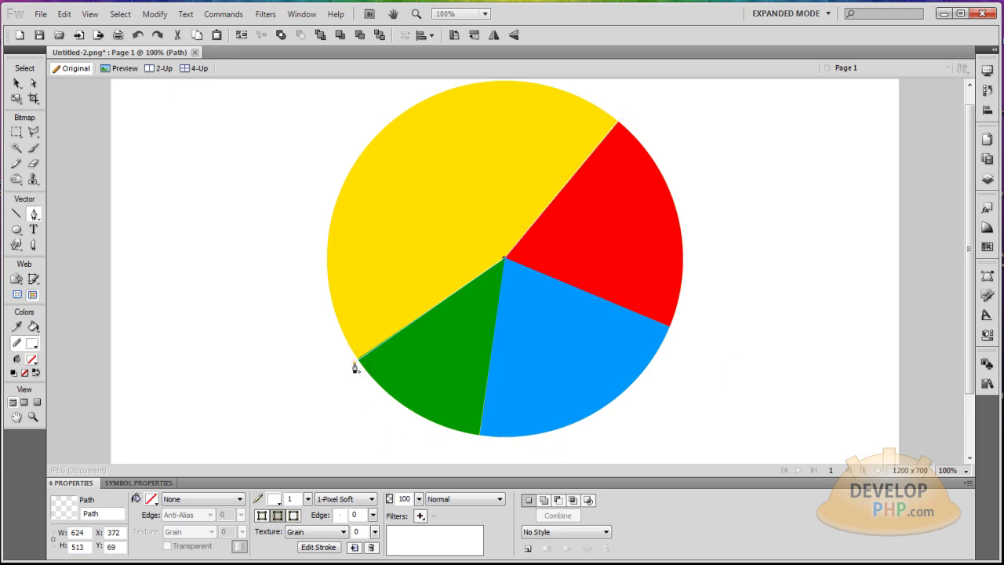
click(356, 361)
click(17, 82)
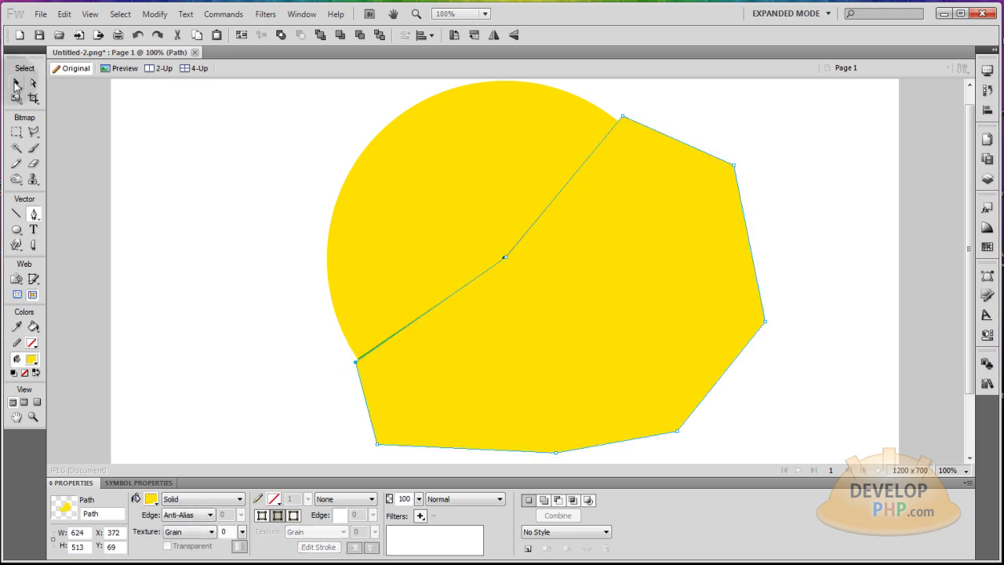
click(159, 197)
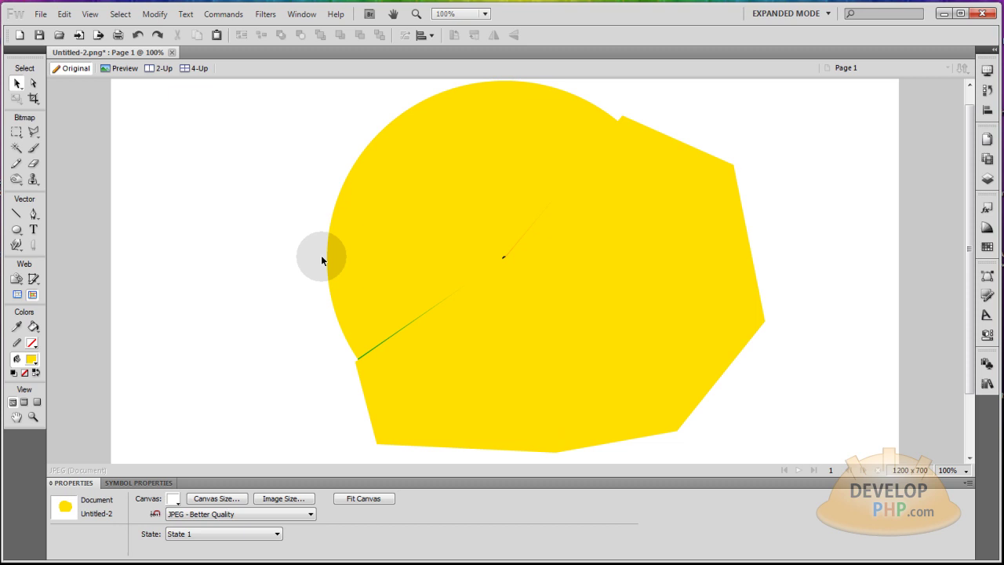
Step: Select the yellow Pen polygon and the yellow circle, combine them with Punch and clear the selection
click(592, 333)
shift+click(486, 163)
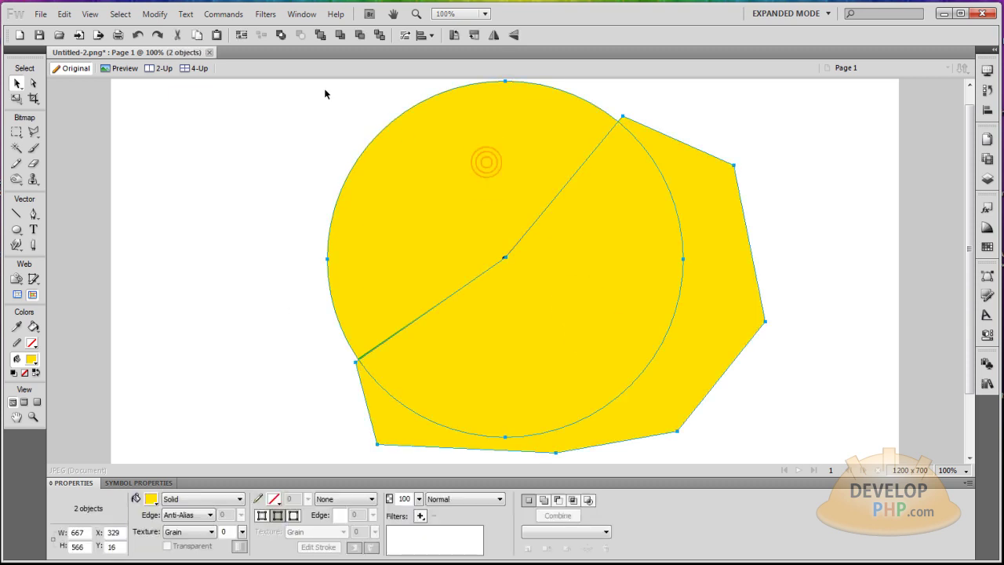
click(154, 14)
mouse_move(216, 266)
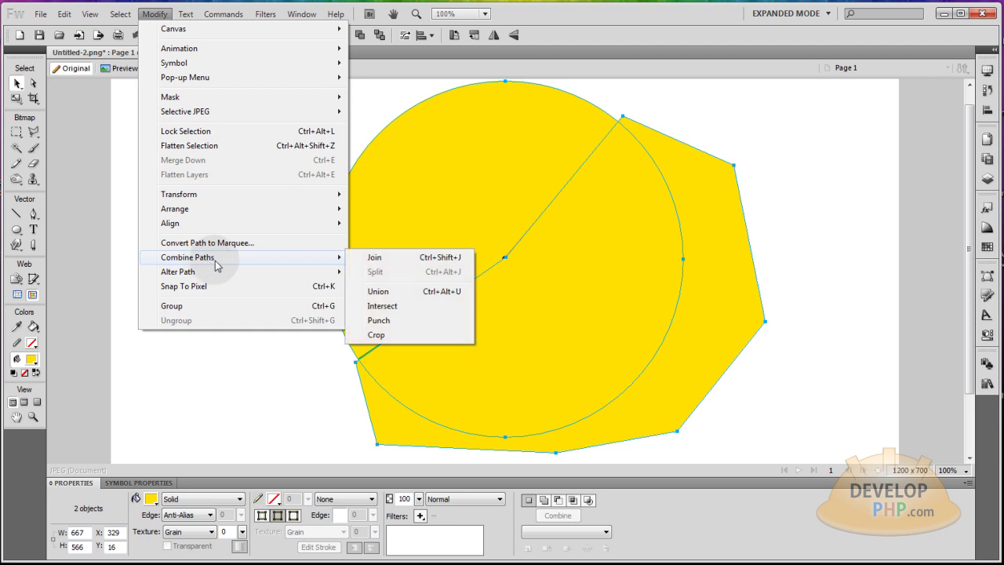
click(379, 321)
click(203, 257)
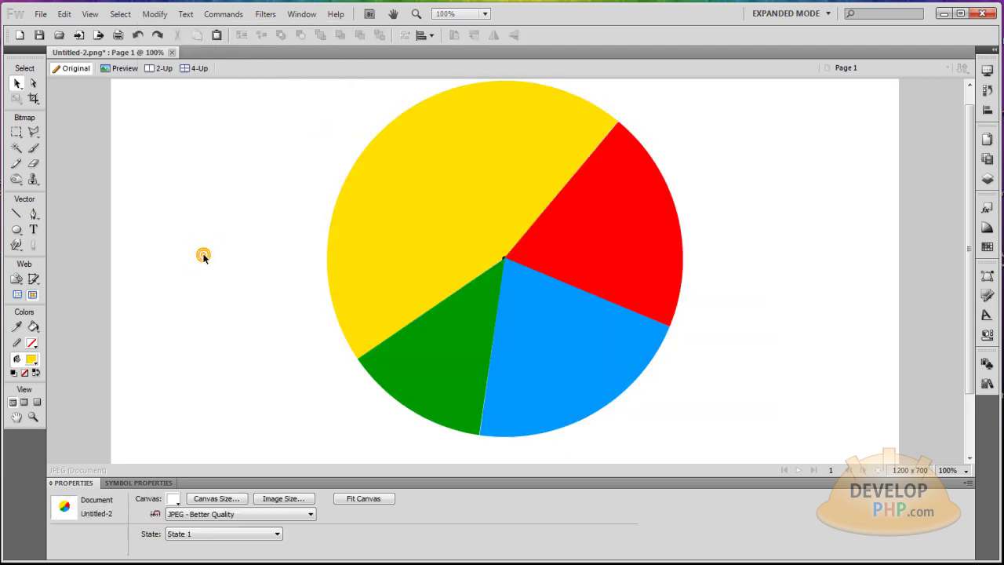
Step: Try pulling the yellow, green, blue and red slices apart, and undo all the moves
drag(424, 220, 329, 188)
drag(433, 323, 389, 345)
drag(517, 337, 558, 363)
drag(615, 250, 692, 225)
key(ctrl+z)
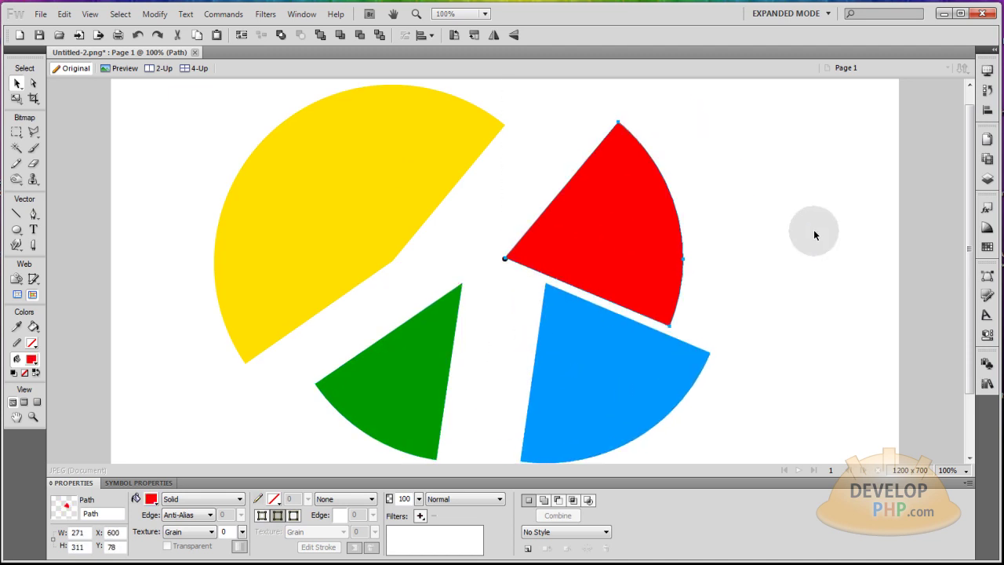
key(ctrl+z)
key(ctrl+z)
key(ctrl+z)
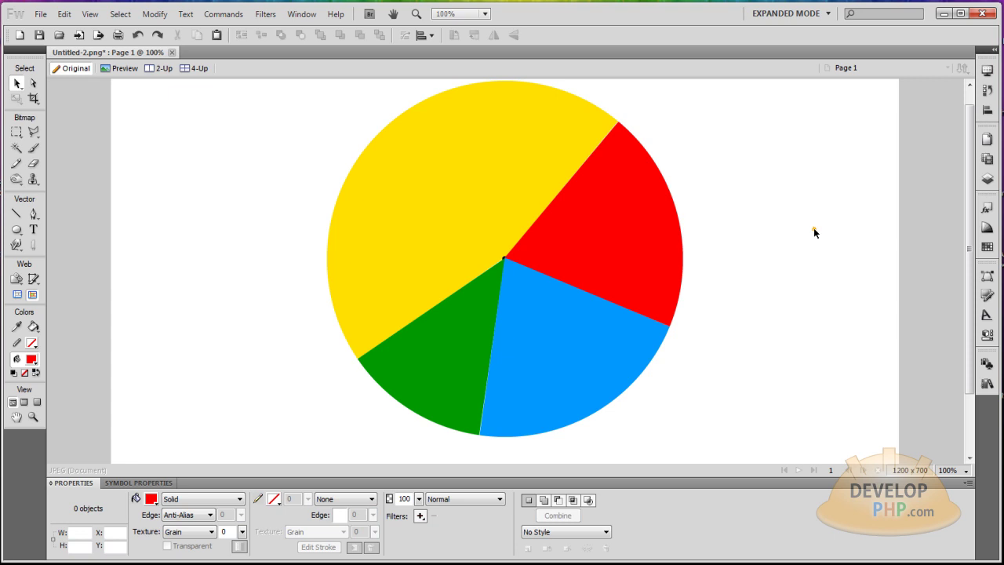
click(741, 237)
click(497, 276)
click(656, 329)
click(478, 221)
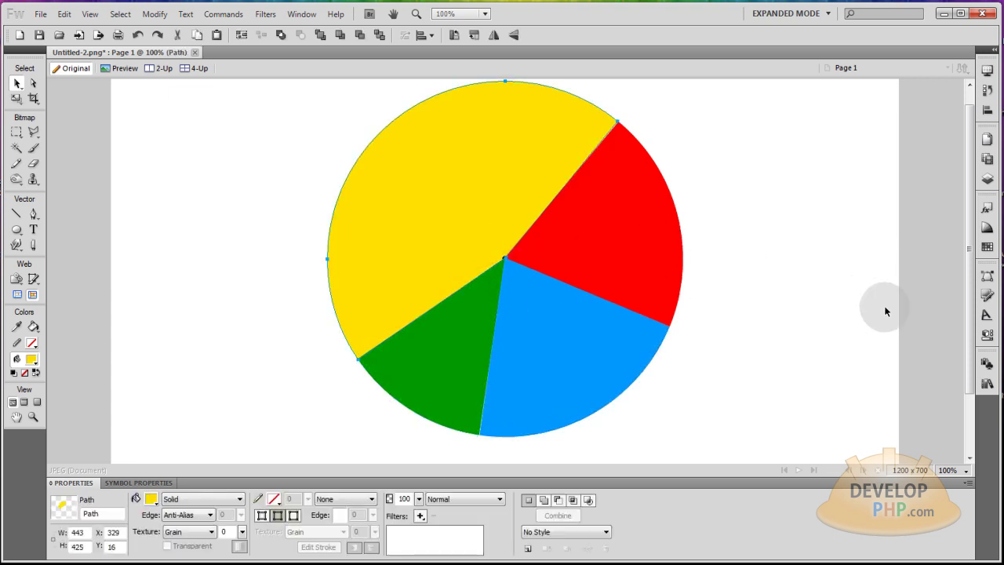
Step: Delete the small black ellipse marking the pie's centre and return to 100% magnification
key(ctrl+equal)
key(ctrl+equal)
key(ctrl+equal)
scroll(750, 292, down, 1)
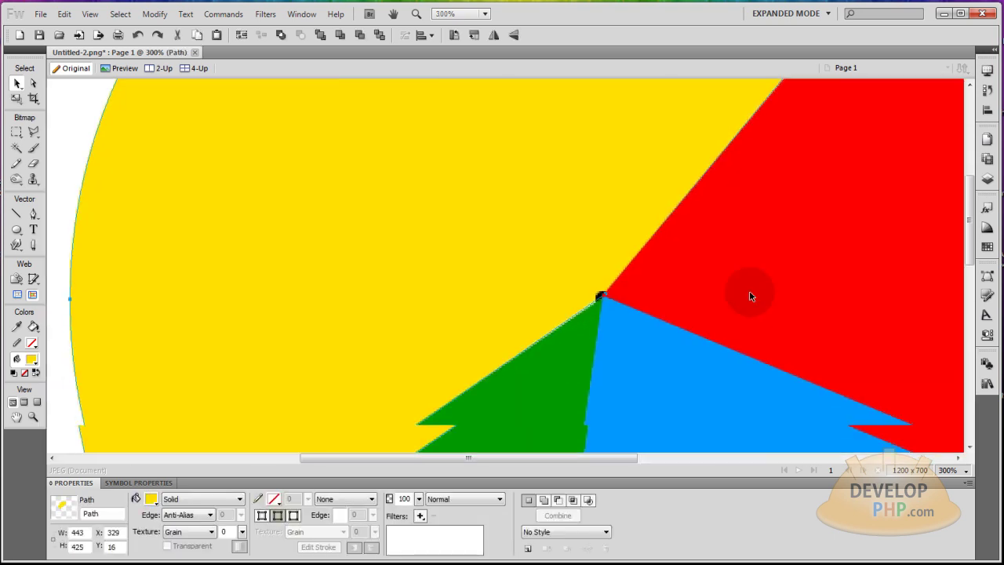
click(601, 295)
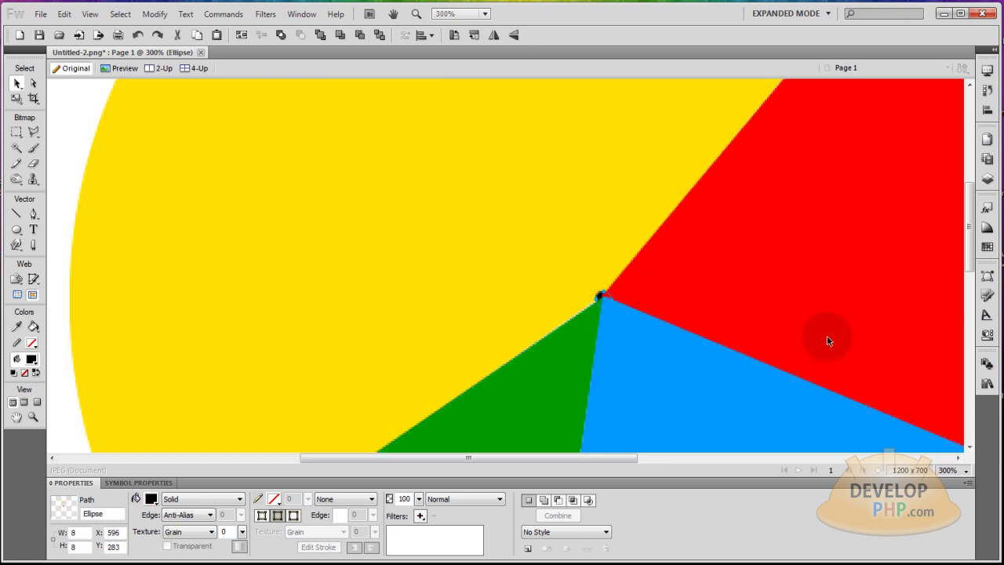
key(Delete)
key(ctrl+1)
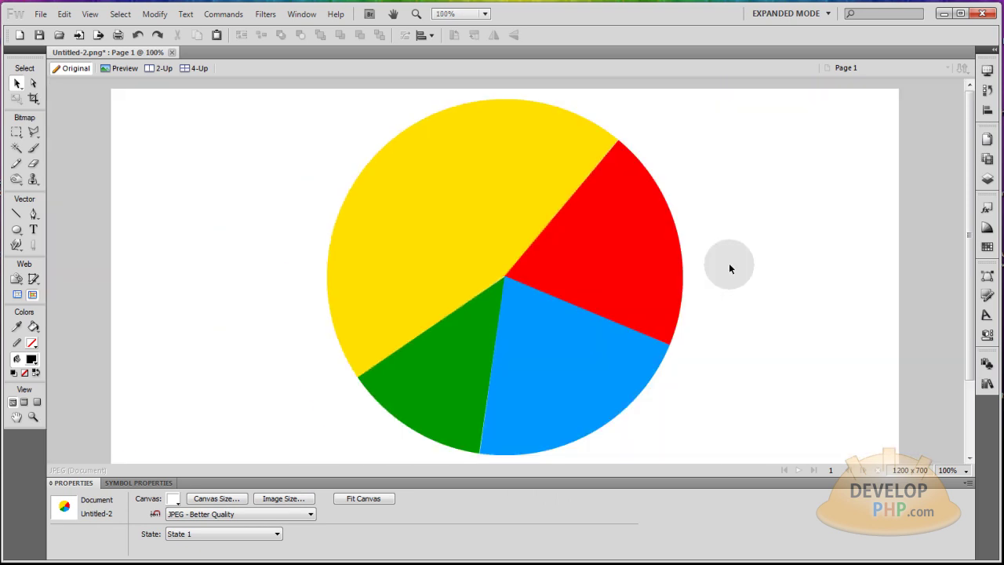
click(603, 268)
key(ctrl+=)
key(ctrl+minus)
key(ctrl+1)
click(465, 352)
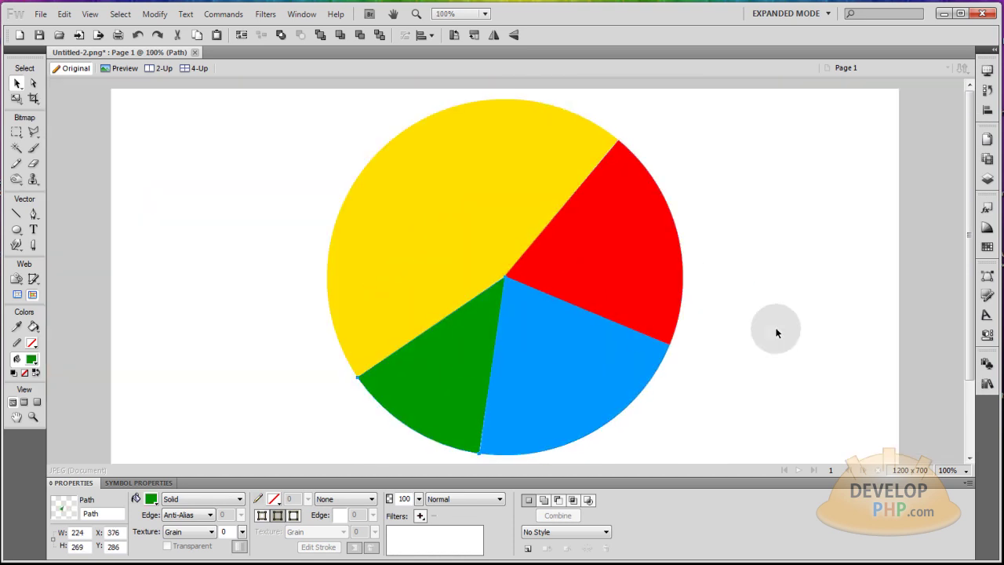
key(ctrl+3)
key(ctrl+1)
Step: Move all four pie slices to about X 639, Y 18 on the canvas and place a copy of them at about X 36, Y 18
drag(751, 109, 259, 427)
drag(384, 275, 590, 275)
key(ctrl+d)
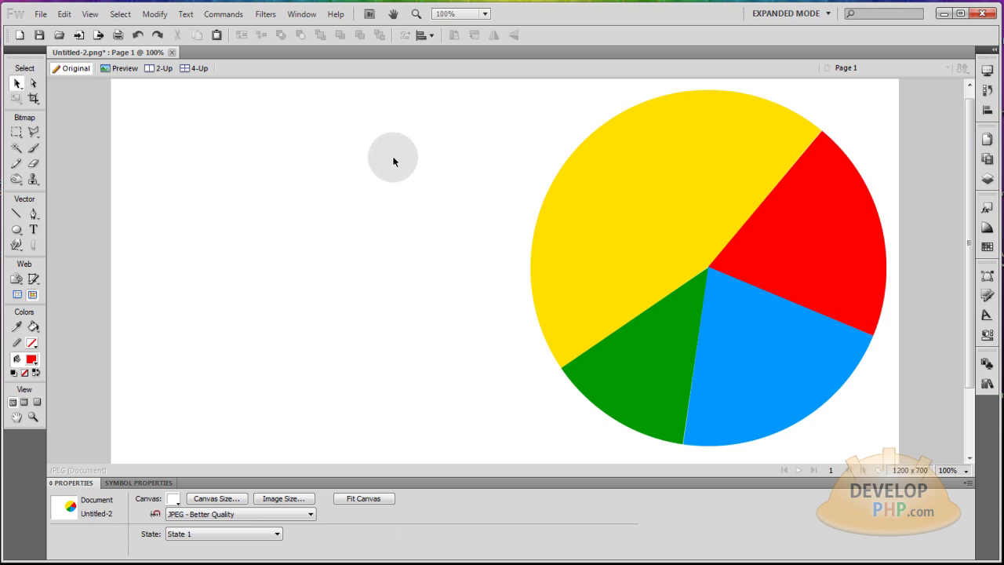
drag(536, 95, 893, 431)
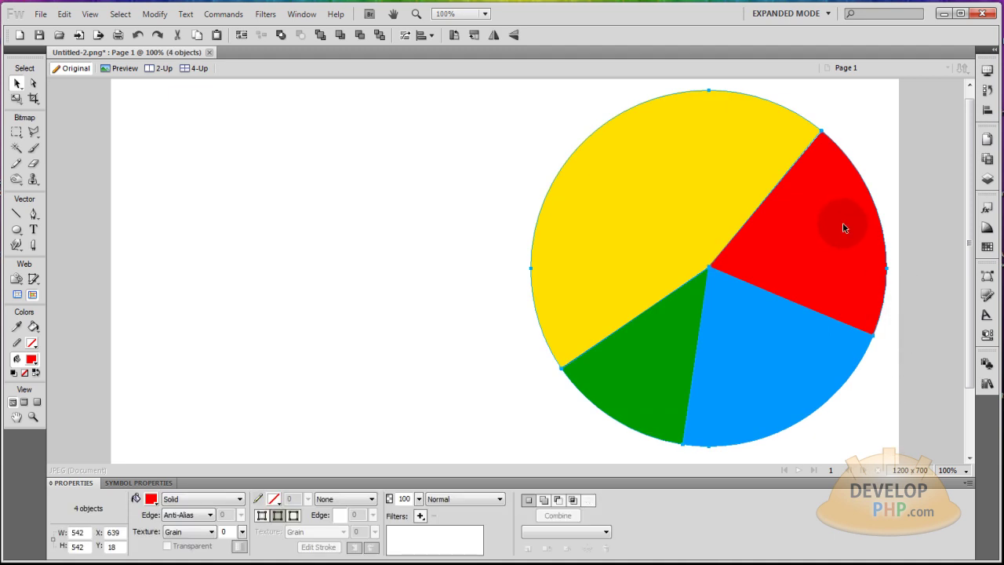
drag(840, 223, 445, 225)
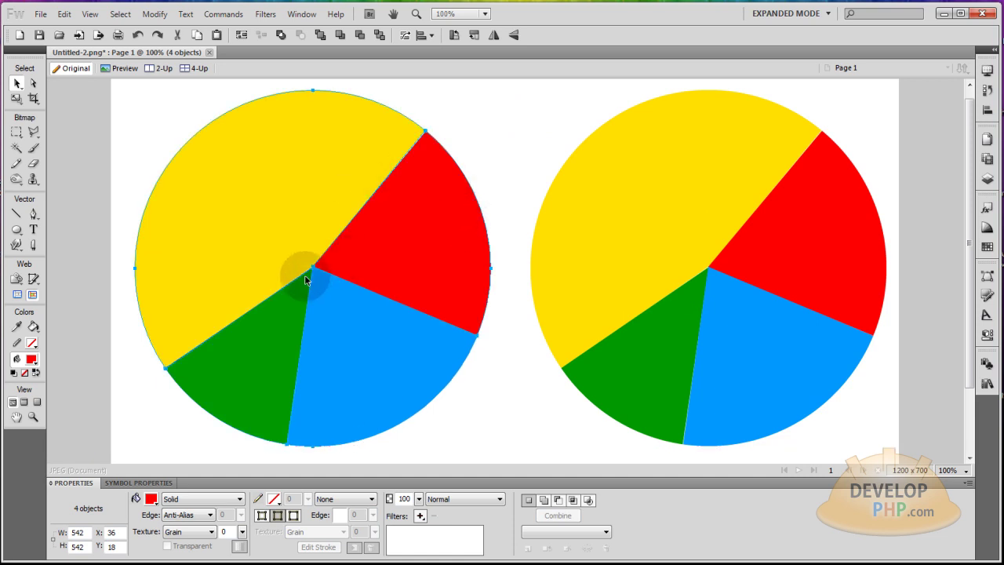
Step: Distort the copied pie into a flattened, right-leaning ellipse of about 551 × 283 px and move it to about X 50, Y 171
click(16, 98)
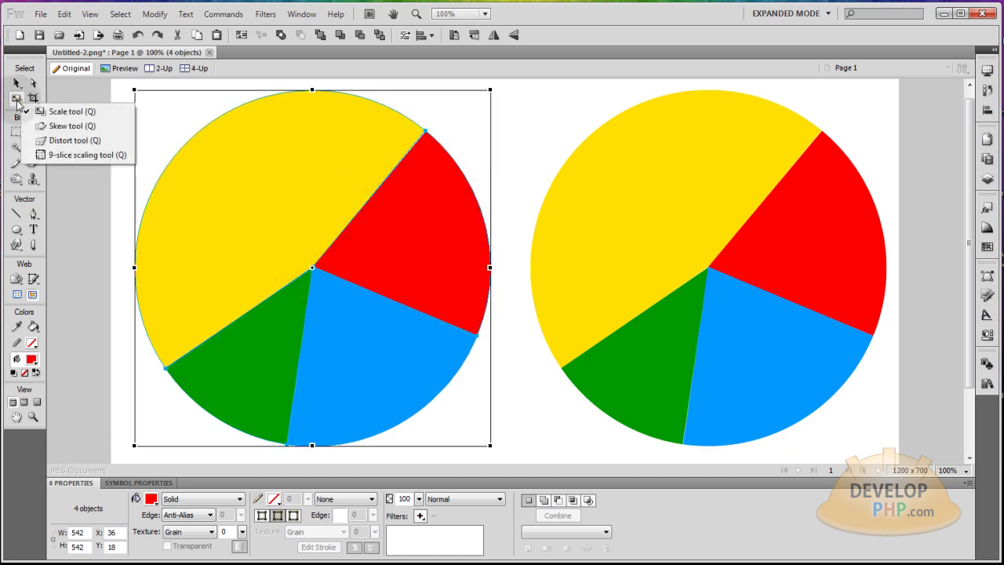
click(63, 143)
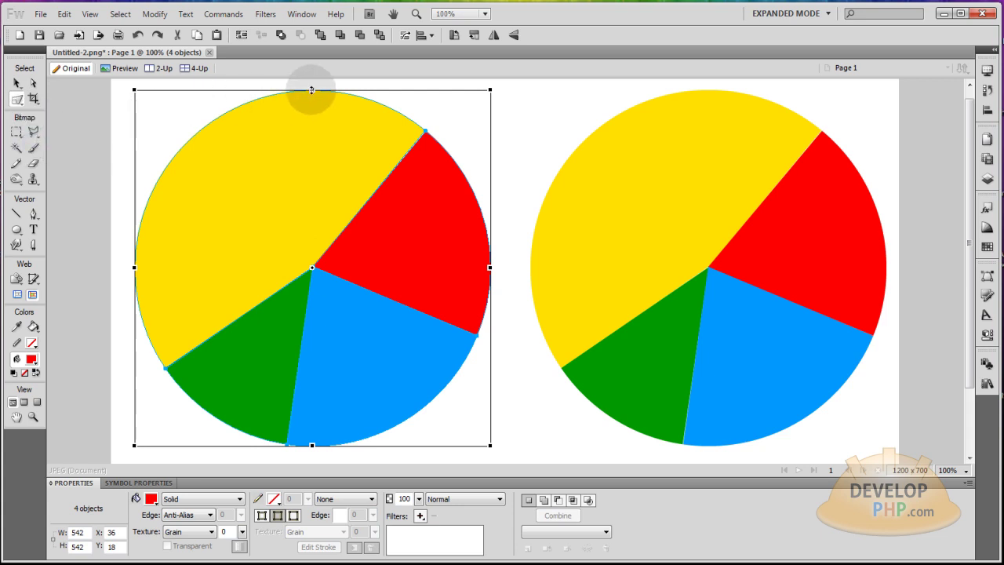
drag(312, 90, 358, 212)
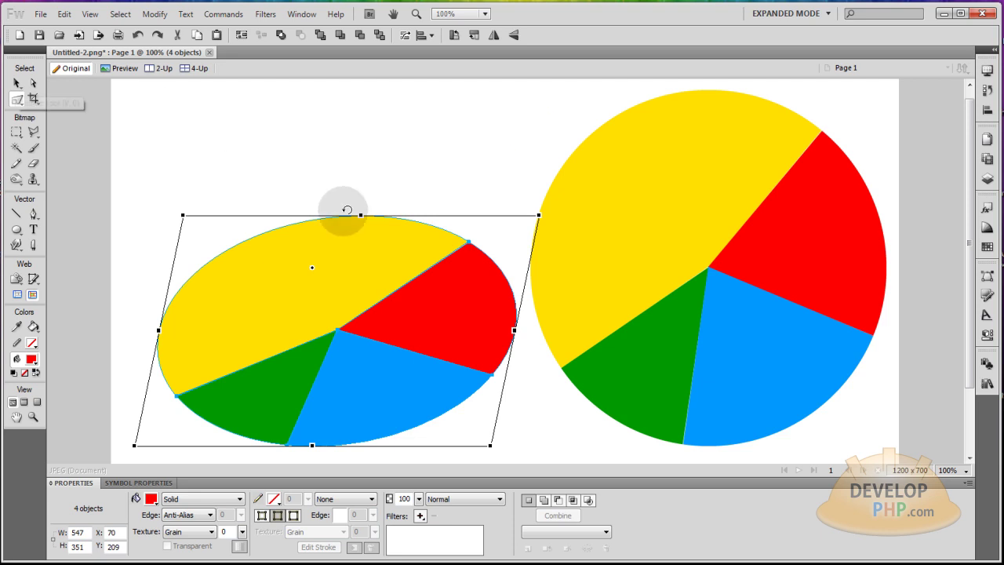
drag(360, 214, 376, 259)
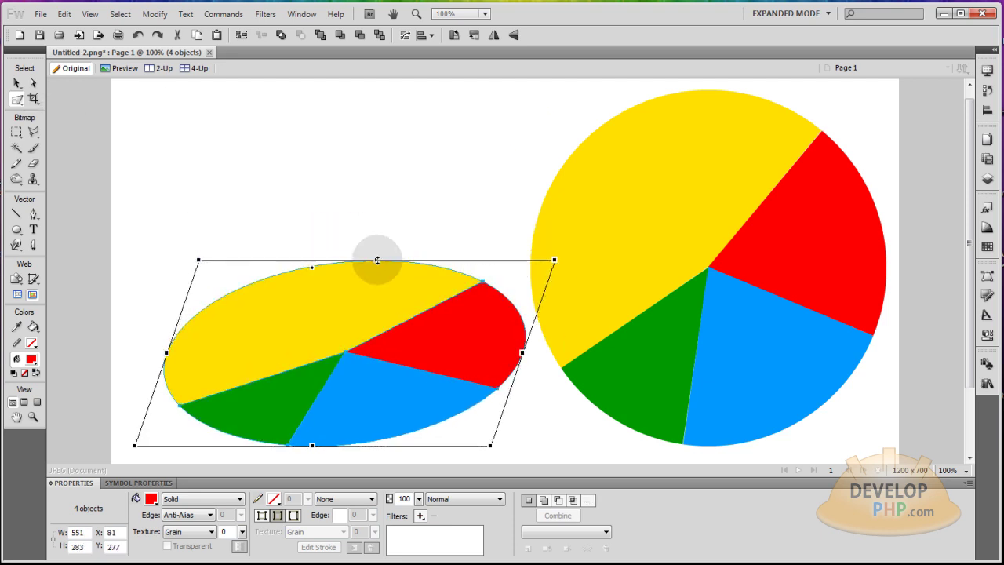
click(17, 83)
click(358, 324)
drag(357, 299, 334, 232)
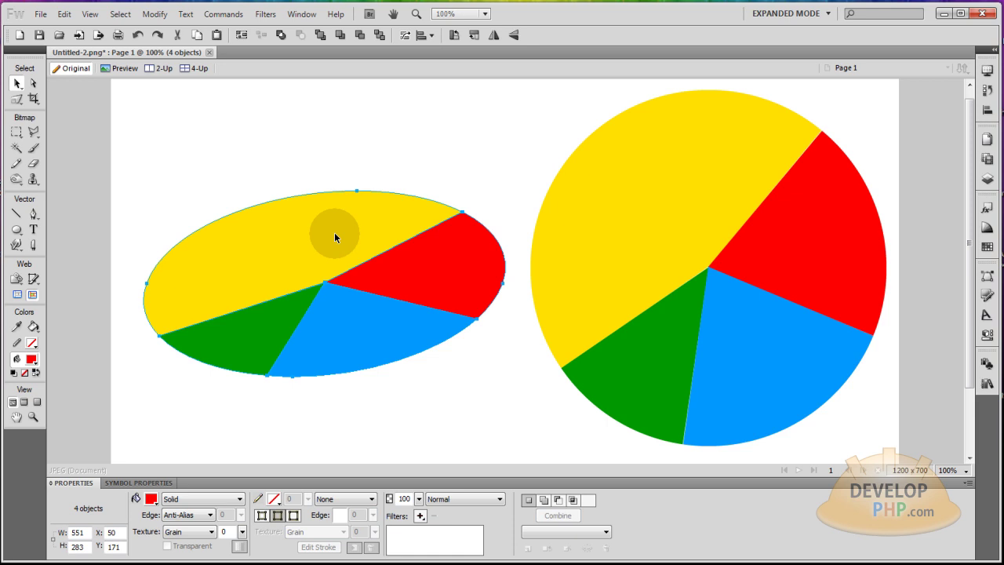
Step: Reselect the four slices of the tilted pie and add a Solid Shadow filter with a grey solid color
click(396, 126)
drag(430, 268, 175, 408)
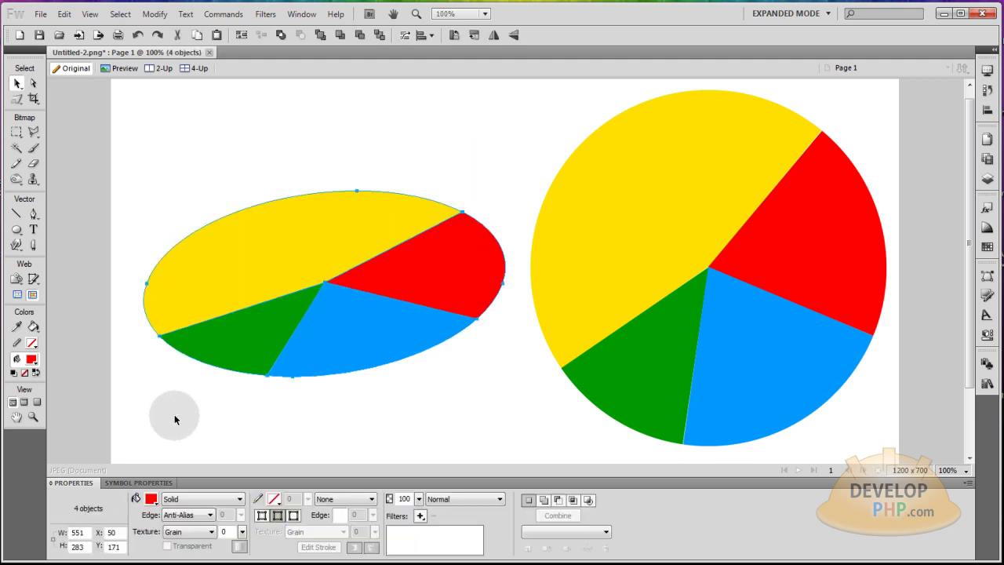
click(420, 515)
mouse_move(504, 478)
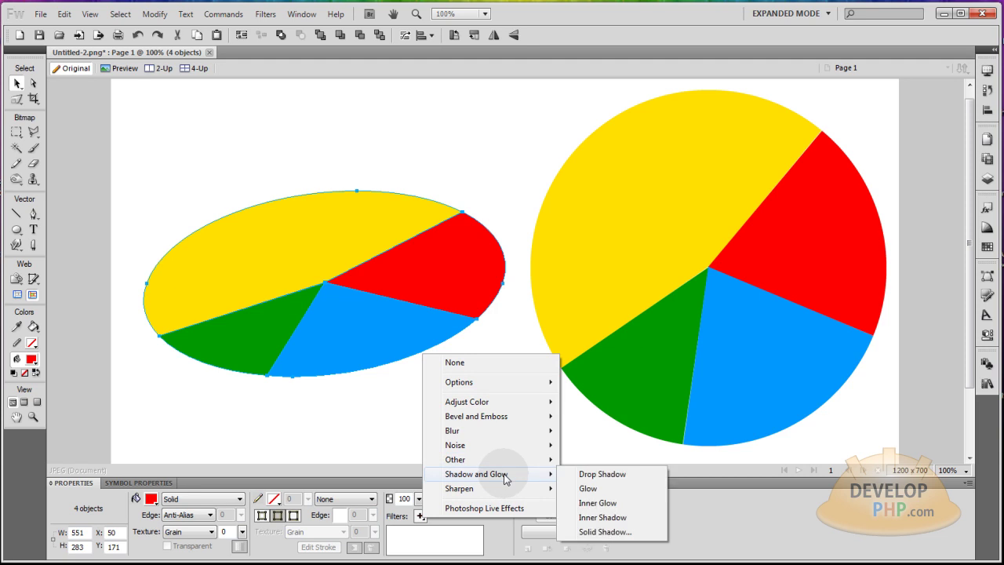
click(539, 531)
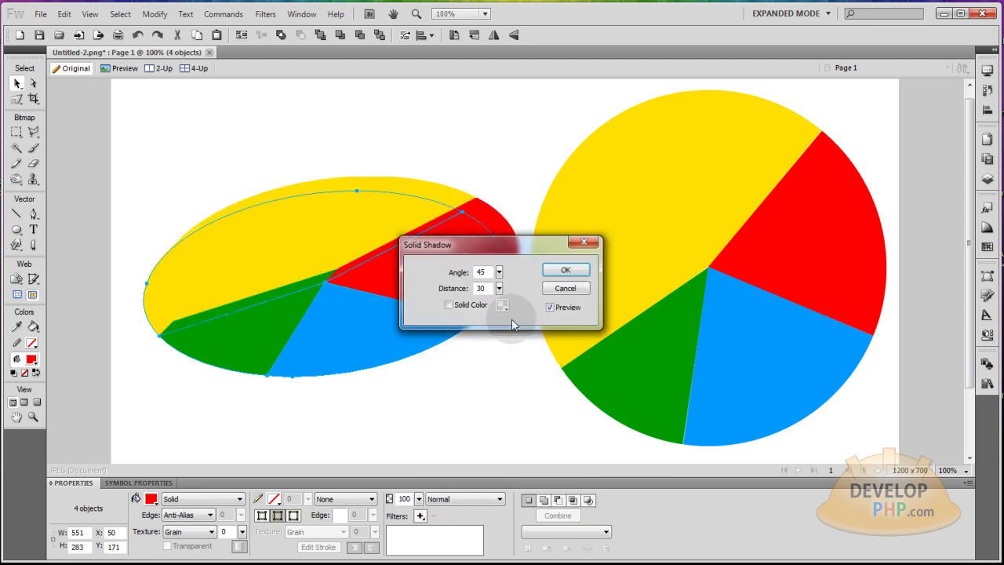
click(450, 305)
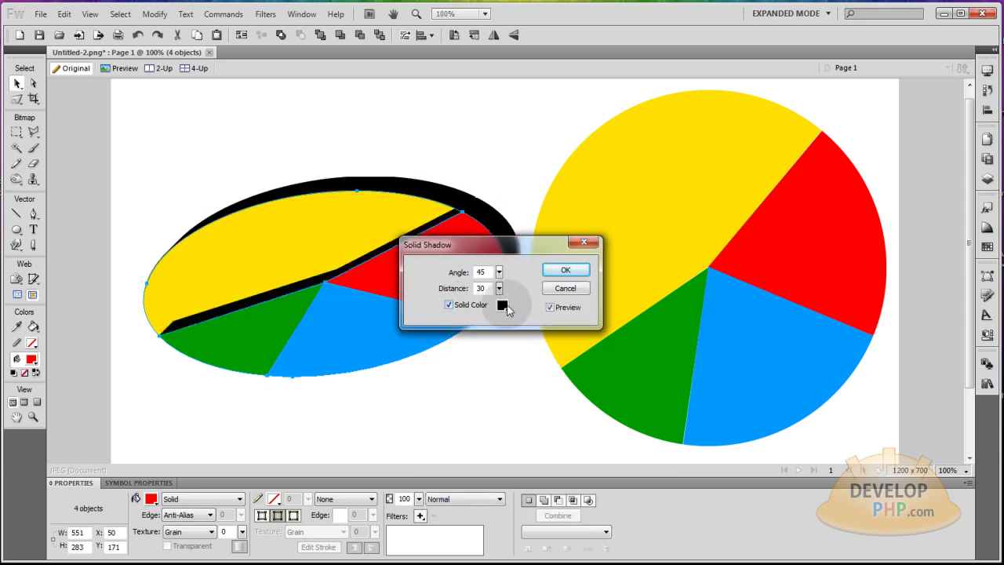
click(501, 305)
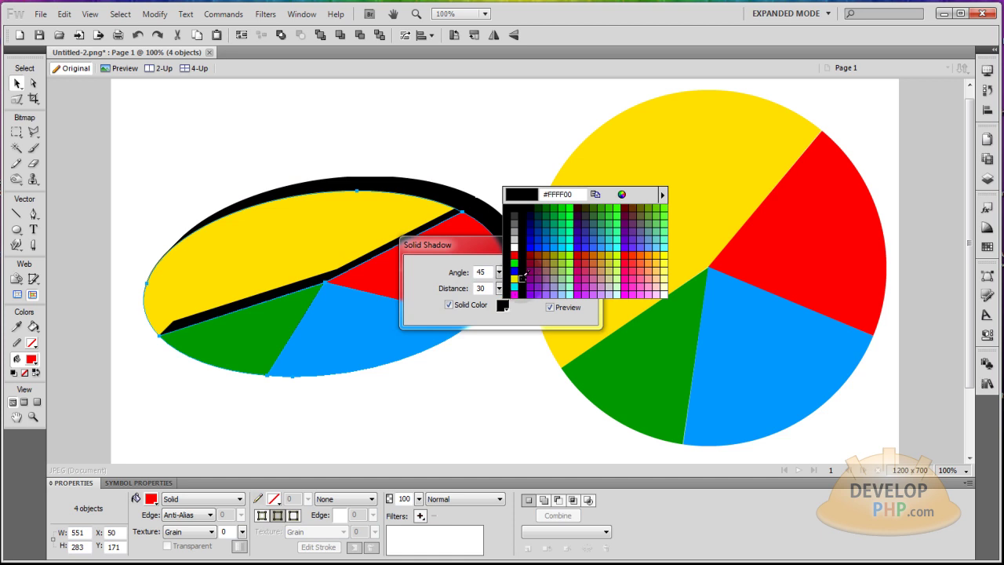
click(513, 232)
drag(502, 244, 717, 208)
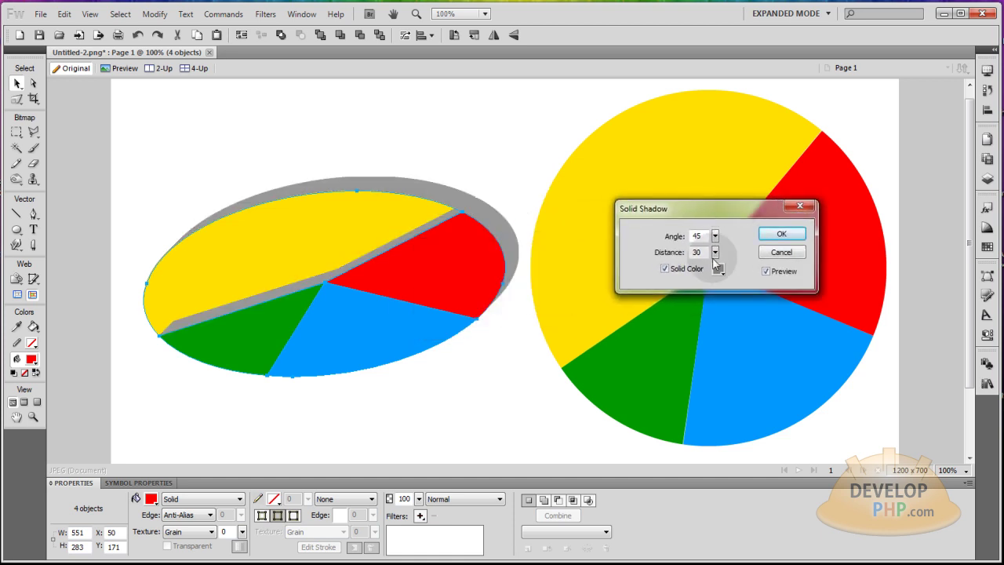
Step: Set the solid shadow's angle to 270 and its distance to 64, apply the filter and clear the selection
click(714, 236)
mouse_move(711, 255)
mouse_down()
mouse_move(714, 272)
mouse_move(705, 269)
mouse_up()
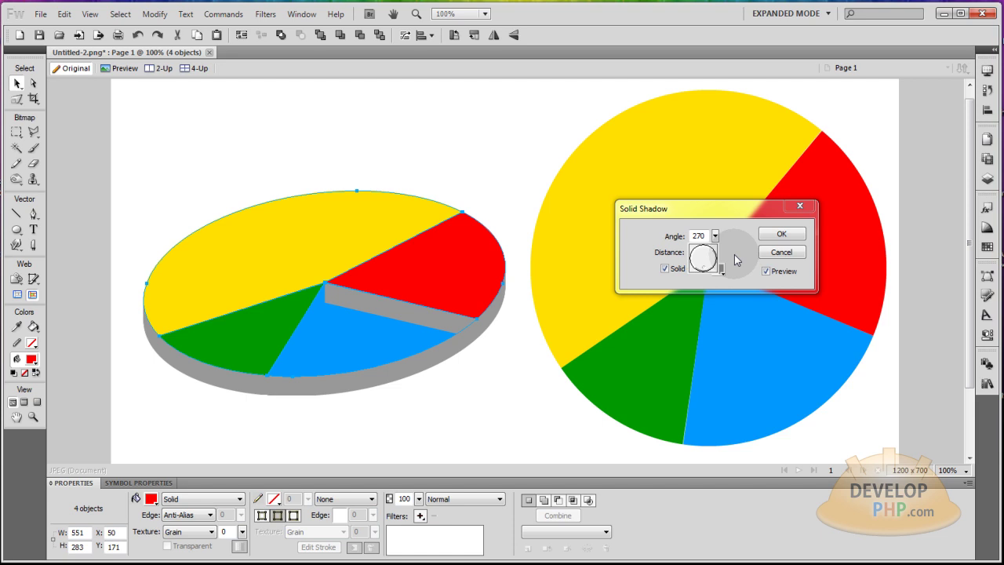
click(734, 254)
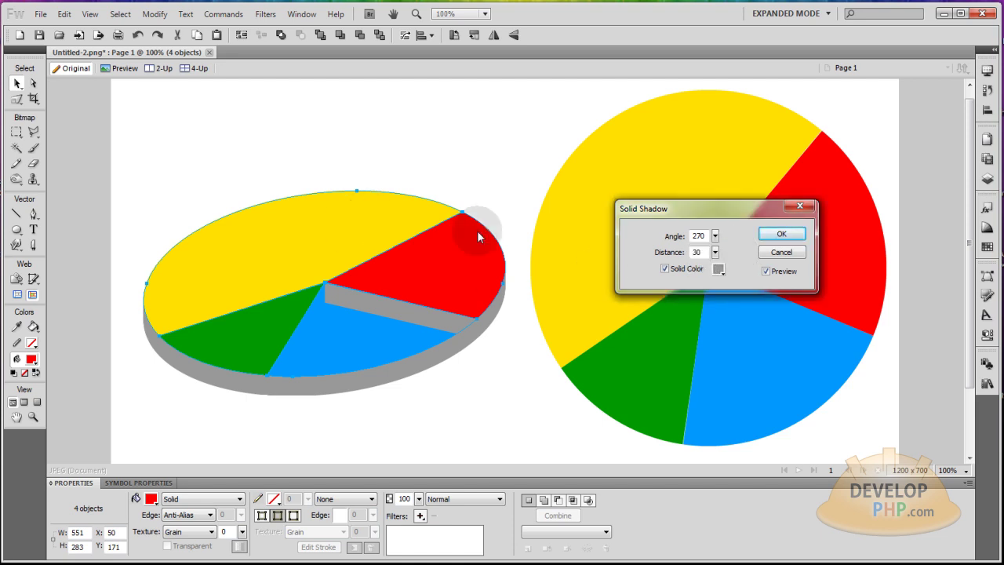
mouse_move(717, 257)
mouse_down()
mouse_move(722, 241)
mouse_move(718, 253)
mouse_up()
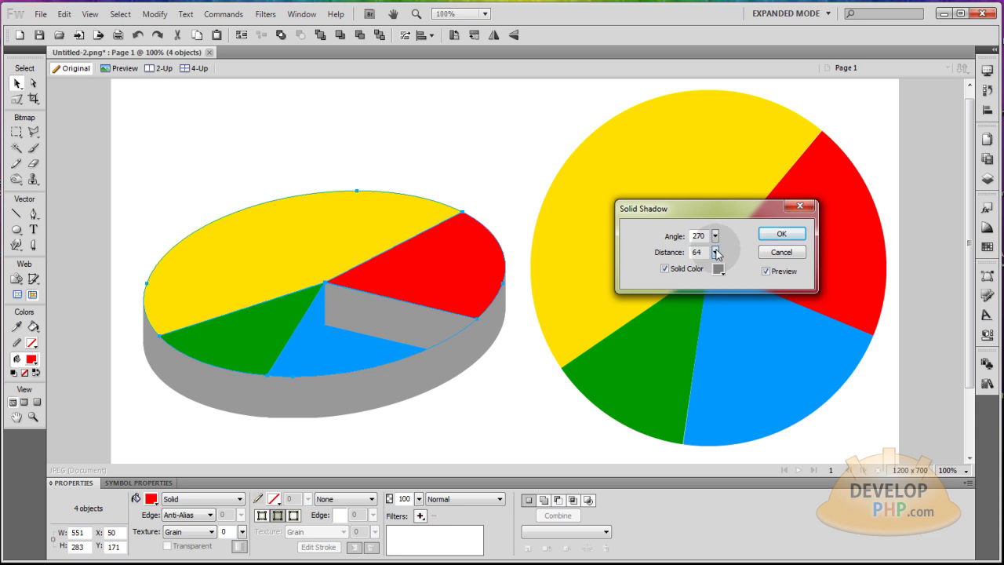
click(779, 233)
click(444, 160)
Step: Bring the tilted pie's blue slice to the front so it covers the red slice's shadow, and clear the selection
click(333, 353)
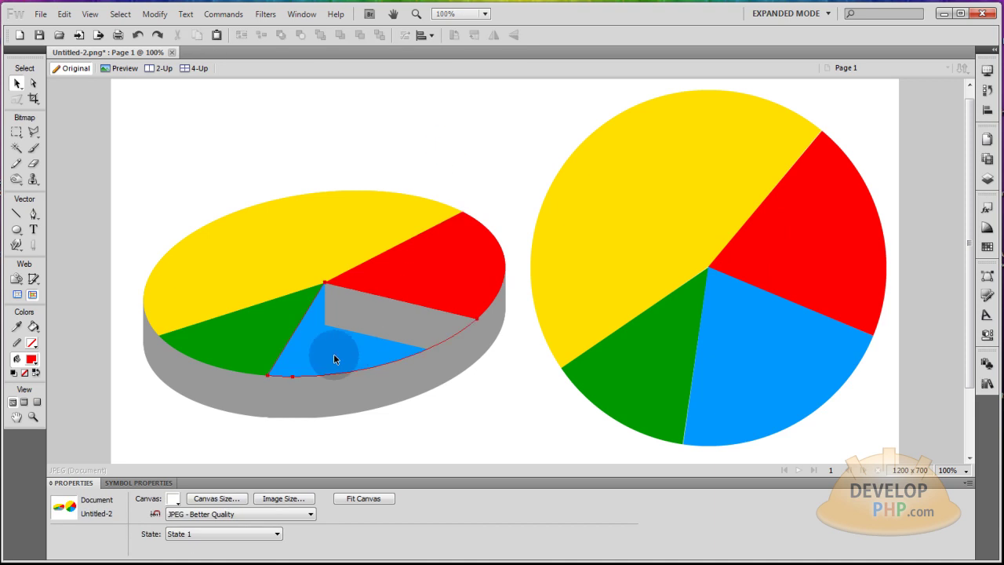
click(481, 378)
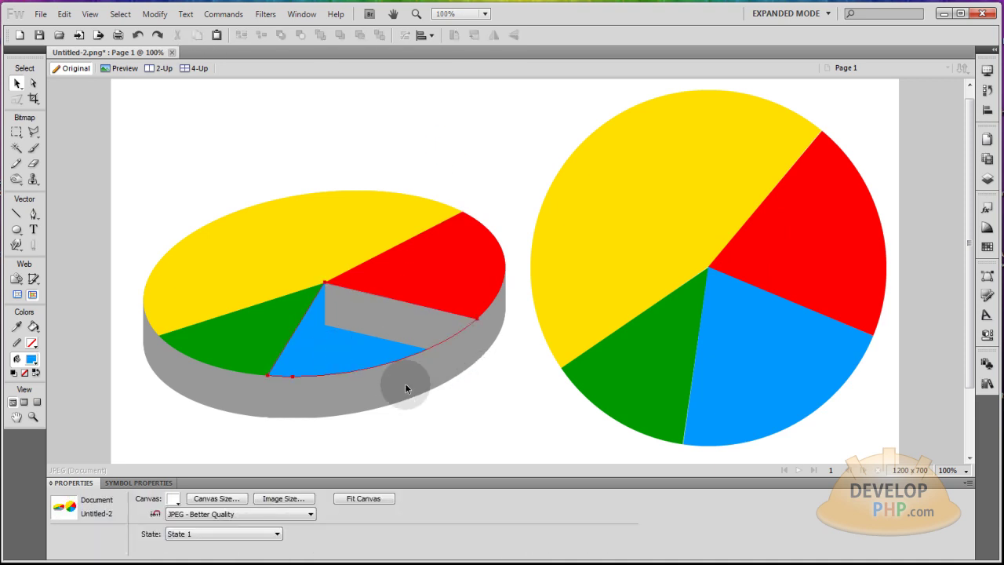
click(337, 353)
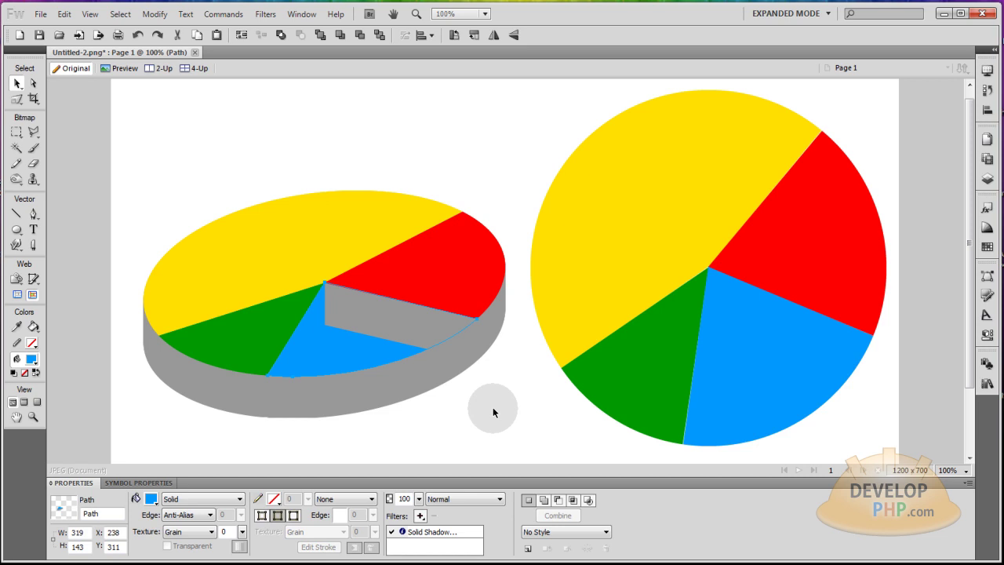
key(ctrl+shift+Up)
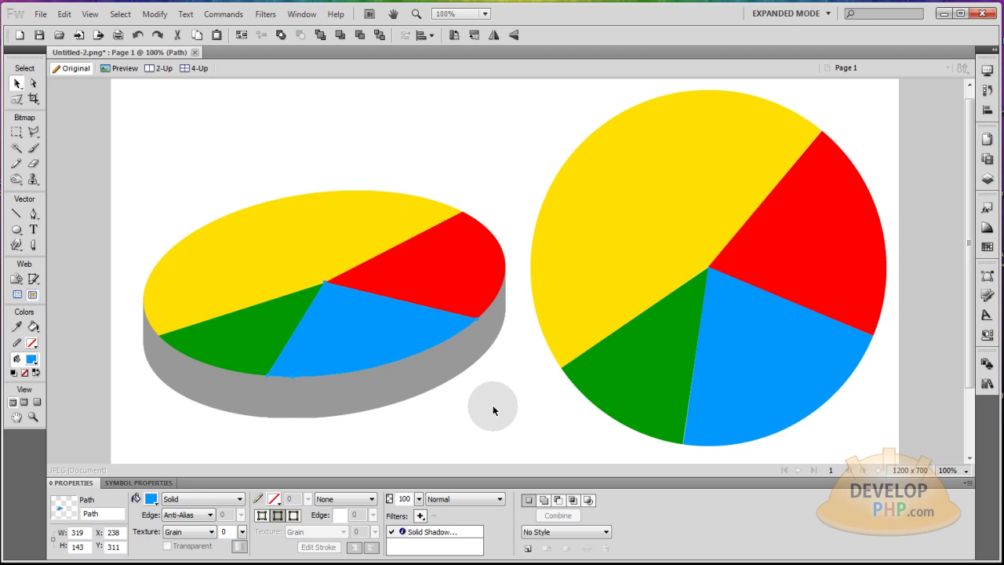
click(505, 404)
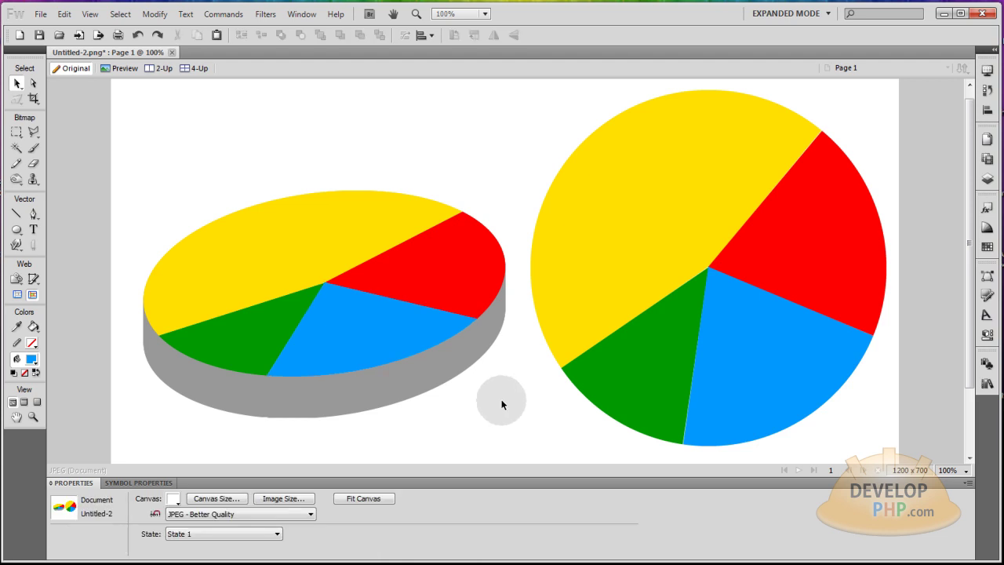
Step: Pull the tilted pie's slices apart, moving blue down and right, red to the right, yellow up and green down and left
click(204, 315)
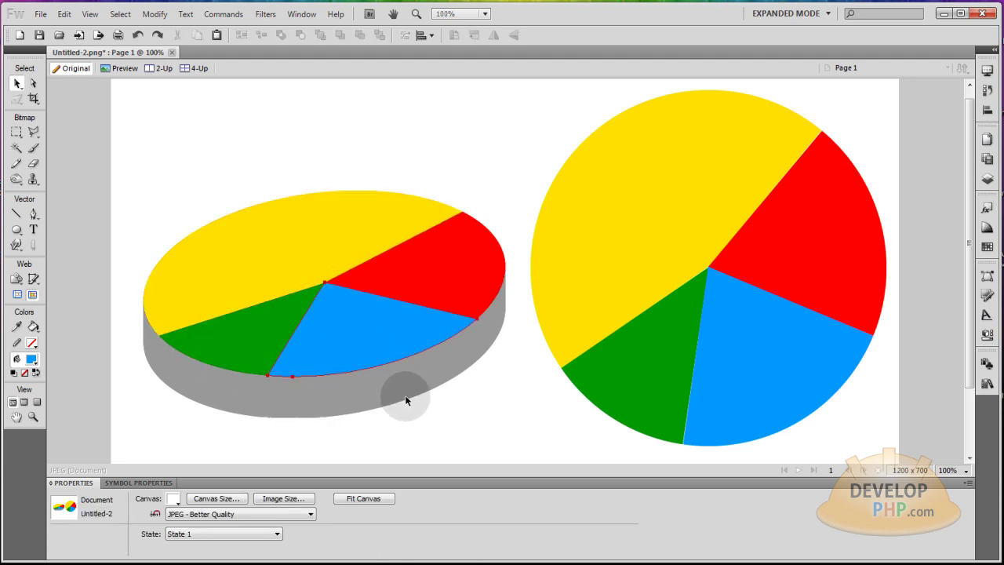
click(418, 343)
drag(413, 341, 432, 375)
drag(462, 268, 489, 278)
drag(396, 218, 399, 173)
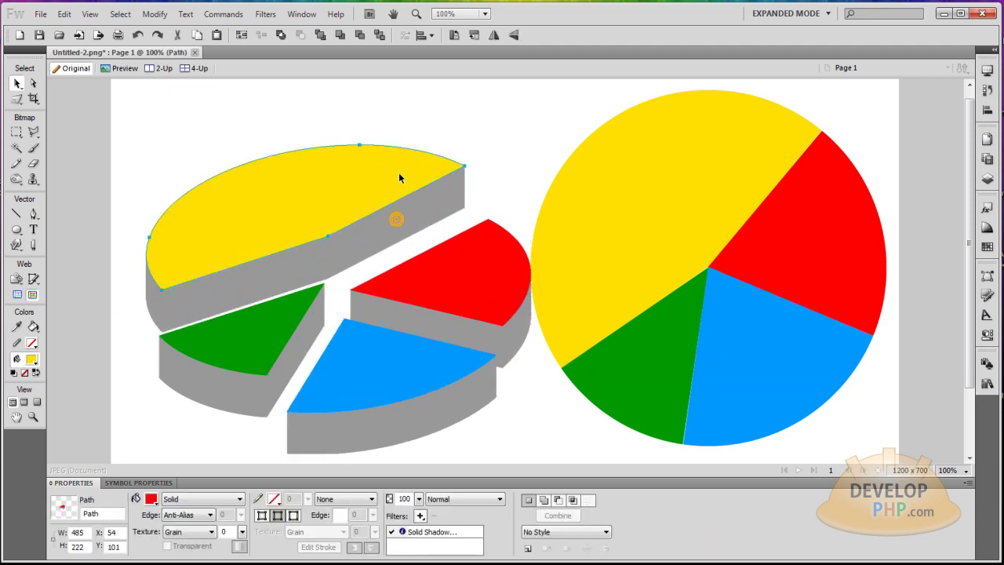
drag(270, 334, 252, 352)
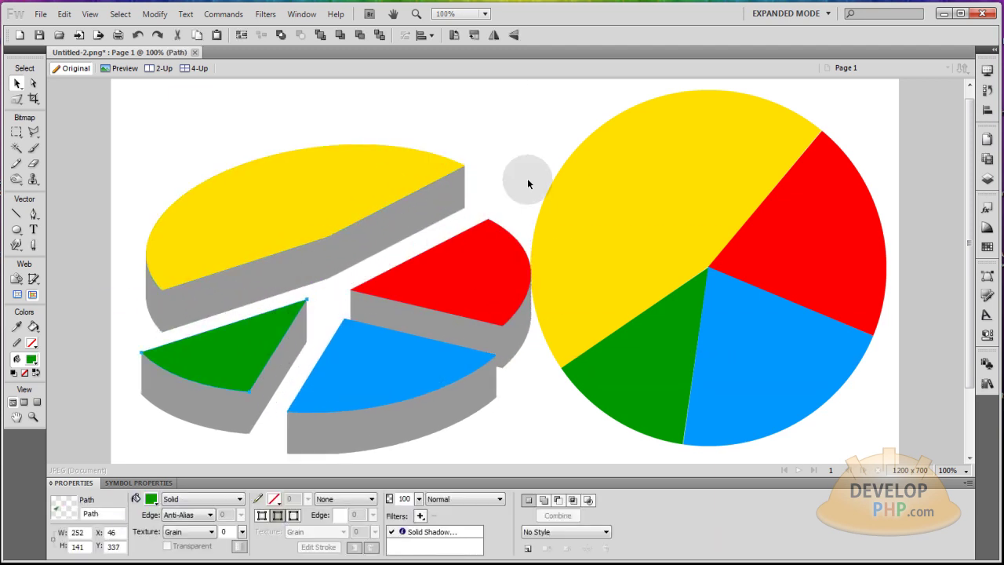
Step: Undo the last four slice moves on the tilted pie and clear the selection
key(ctrl+z)
key(ctrl+z)
key(ctrl+z)
key(ctrl+z)
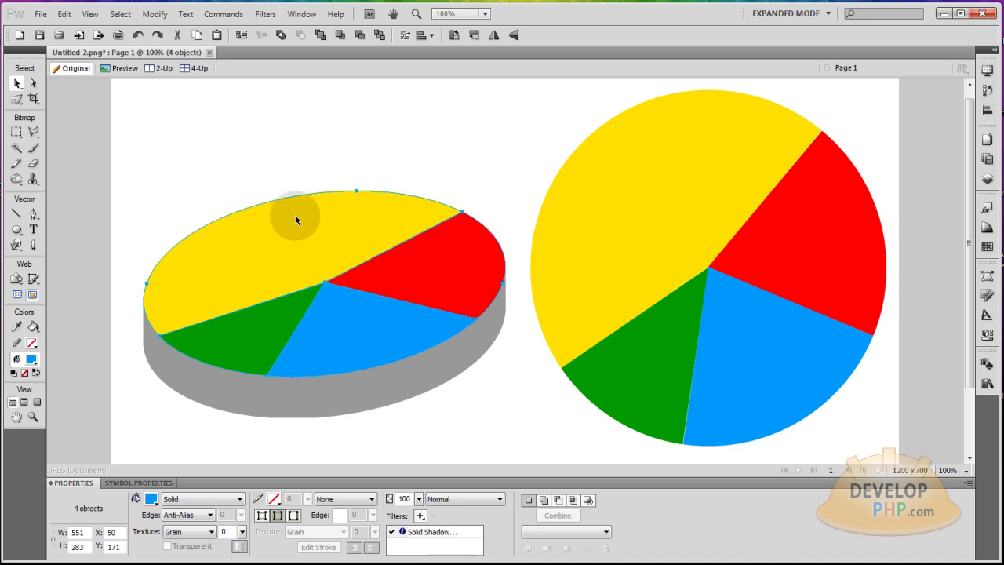
click(479, 173)
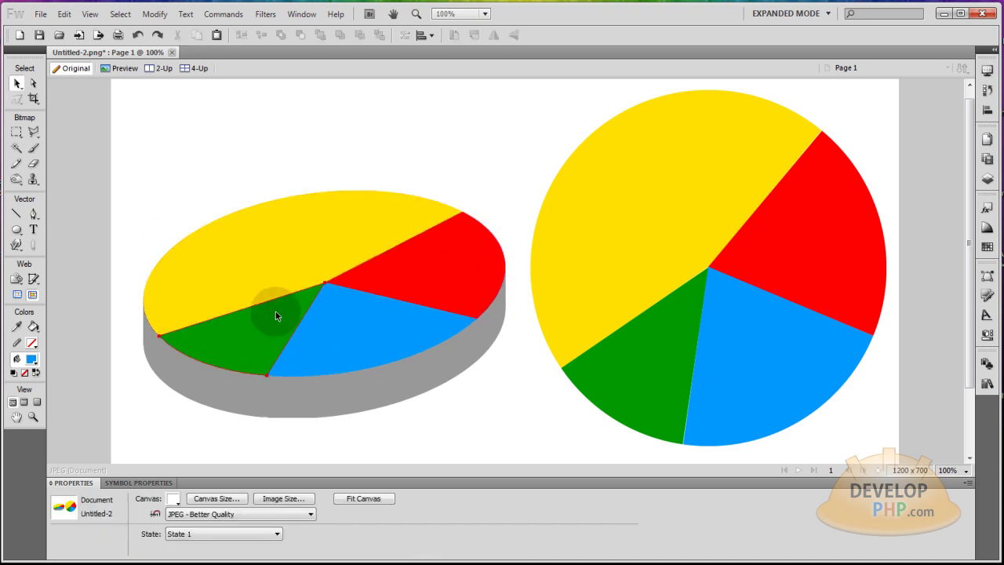
click(230, 342)
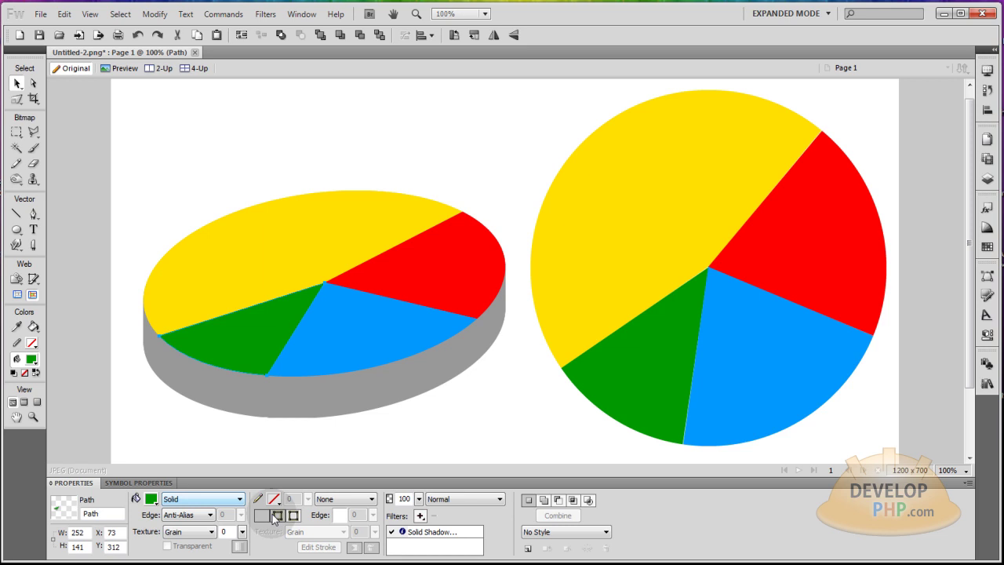
click(481, 414)
click(458, 276)
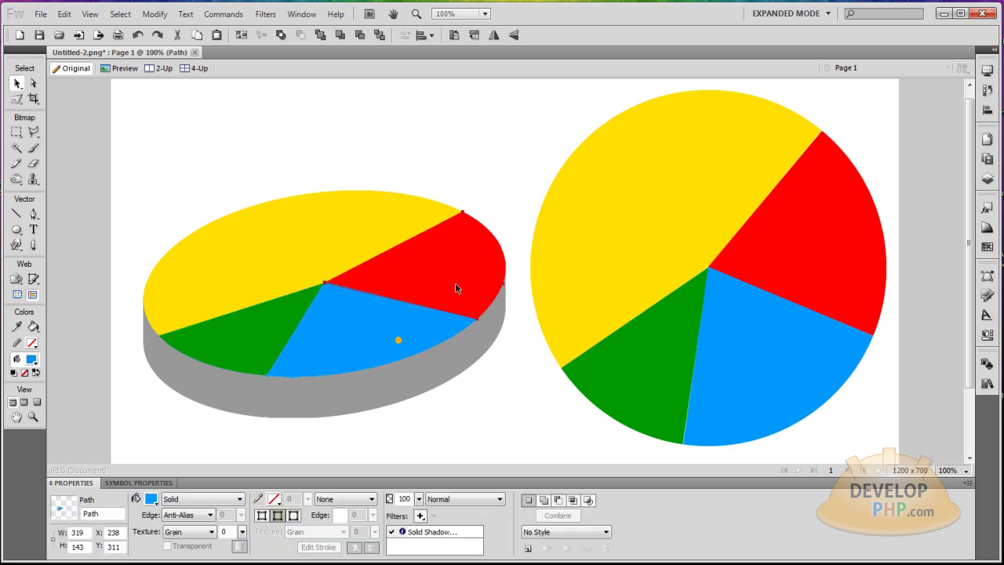
click(370, 228)
click(253, 338)
click(403, 359)
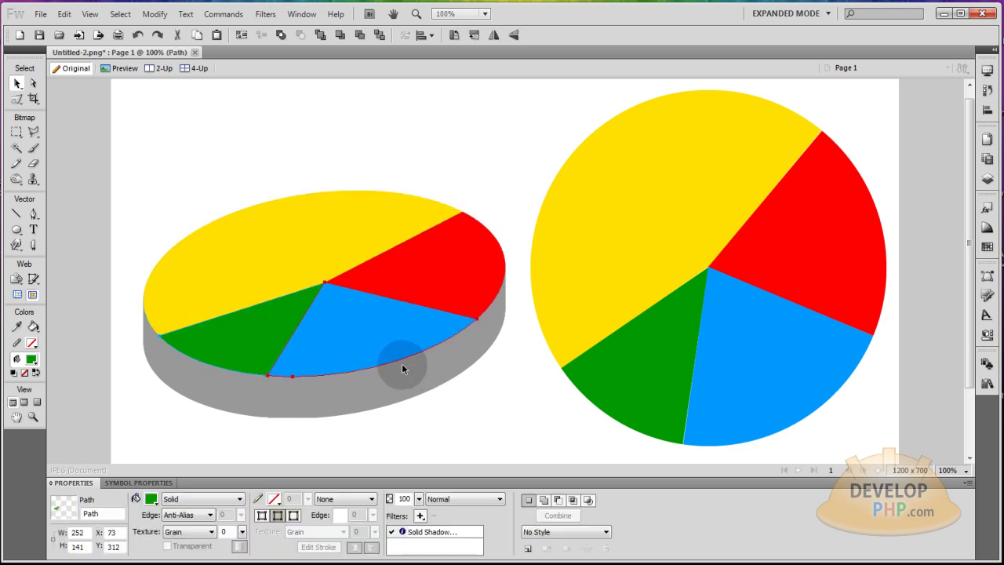
Step: Edit the green tilted slice's Solid Shadow filter to use the slice's own green, #009900, as its solid color
click(245, 339)
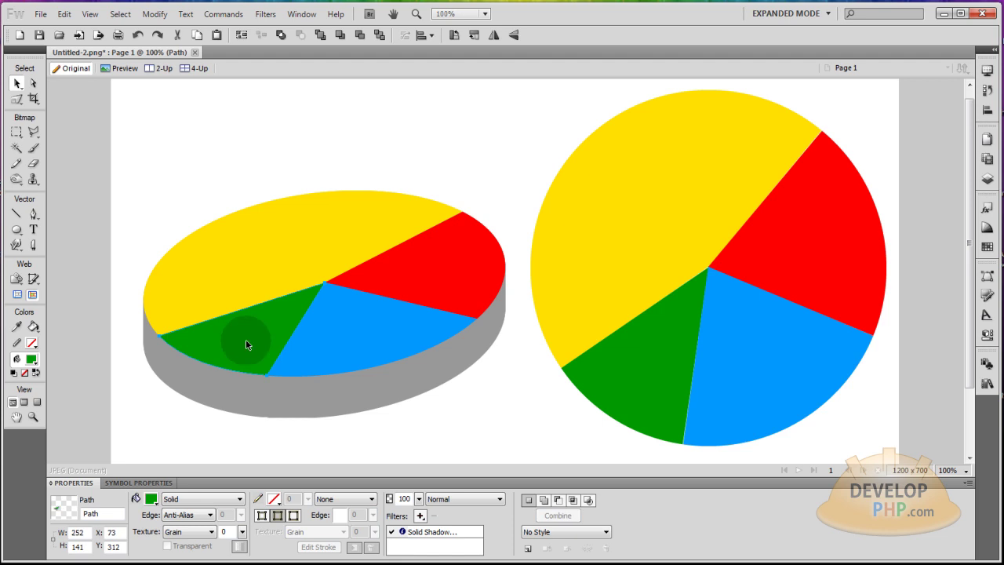
double_click(433, 532)
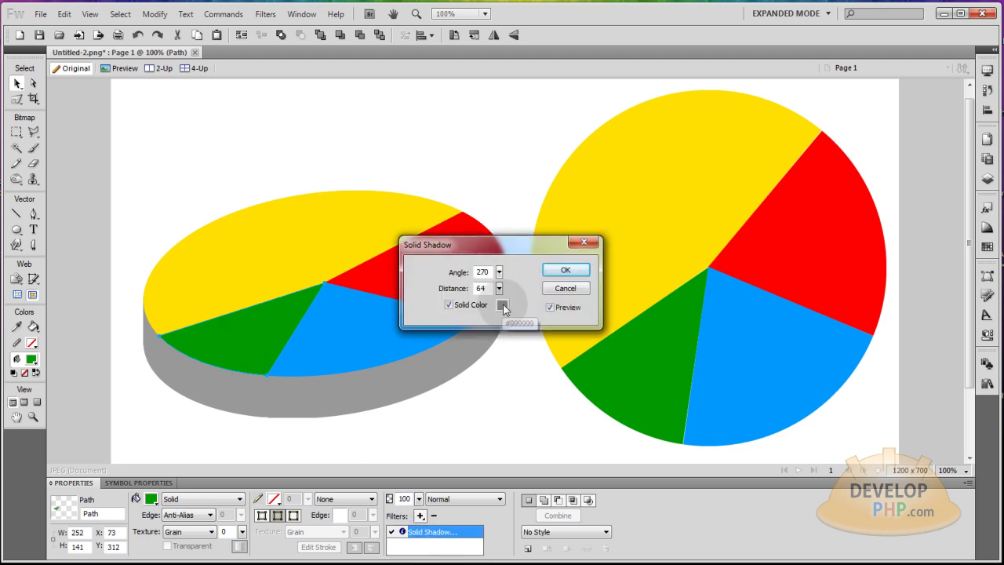
click(503, 305)
click(264, 332)
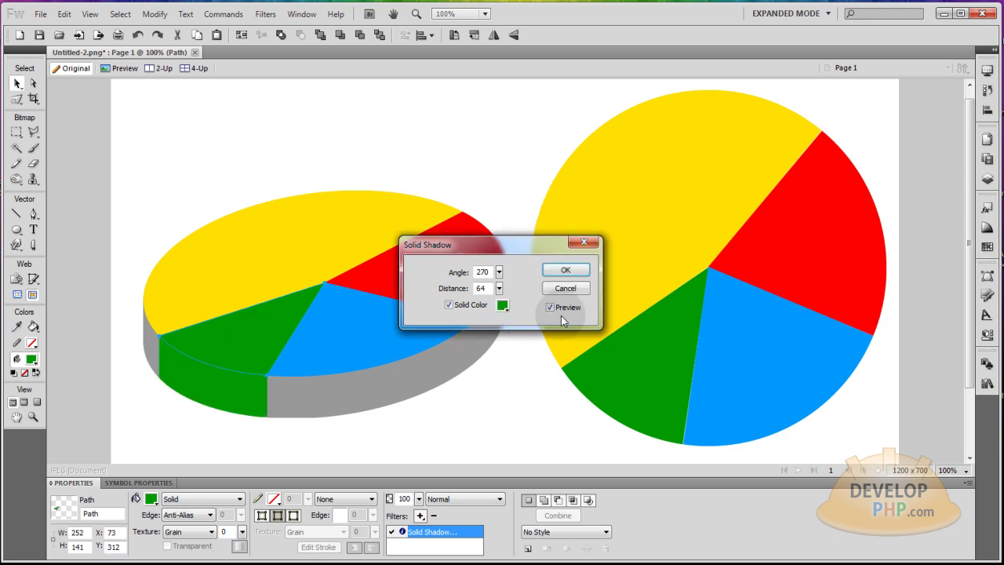
click(565, 271)
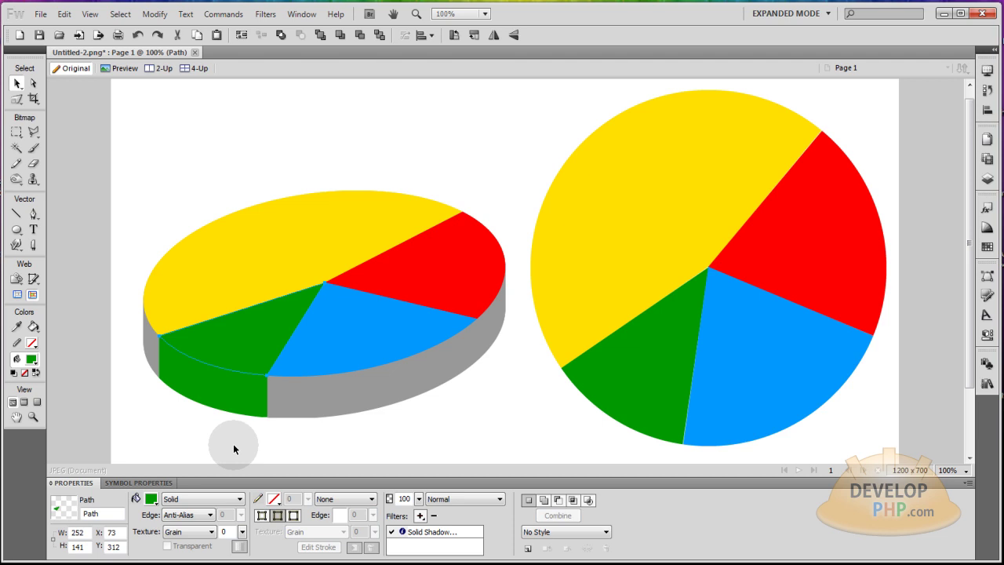
Step: Darken the green slice's solid shadow color to RGB 0, 113, 0, apply it and clear the selection
double_click(433, 532)
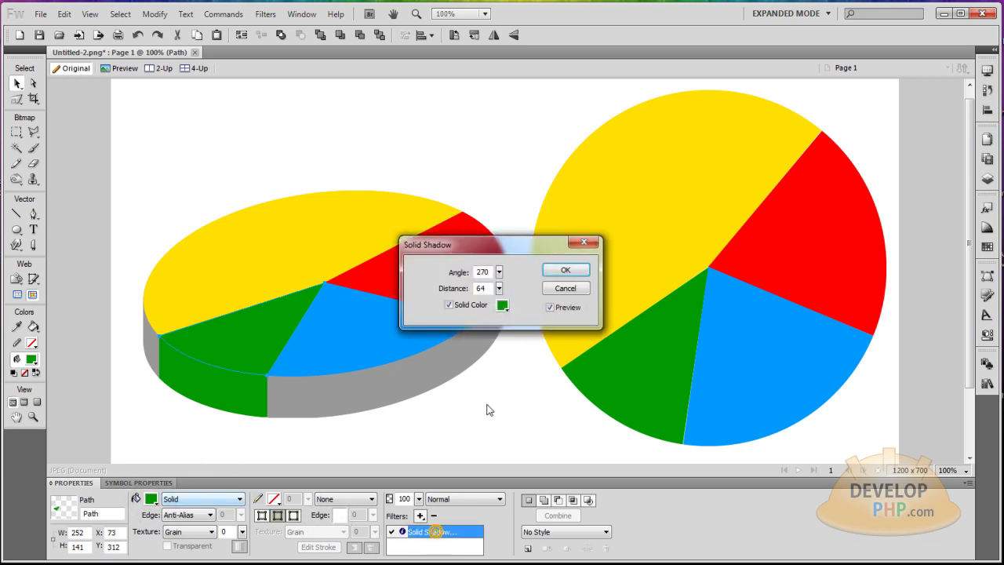
click(502, 305)
click(623, 195)
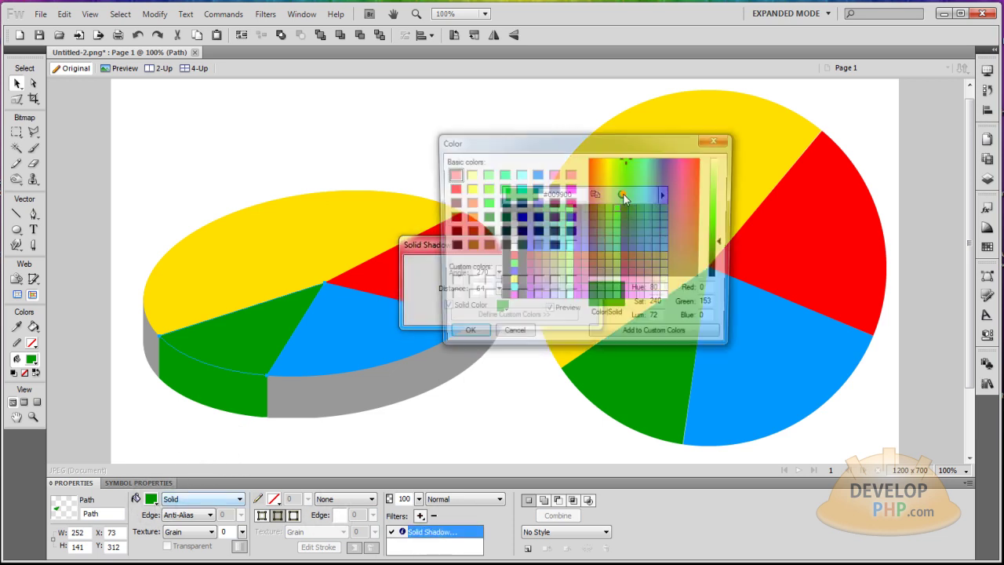
drag(724, 247, 725, 256)
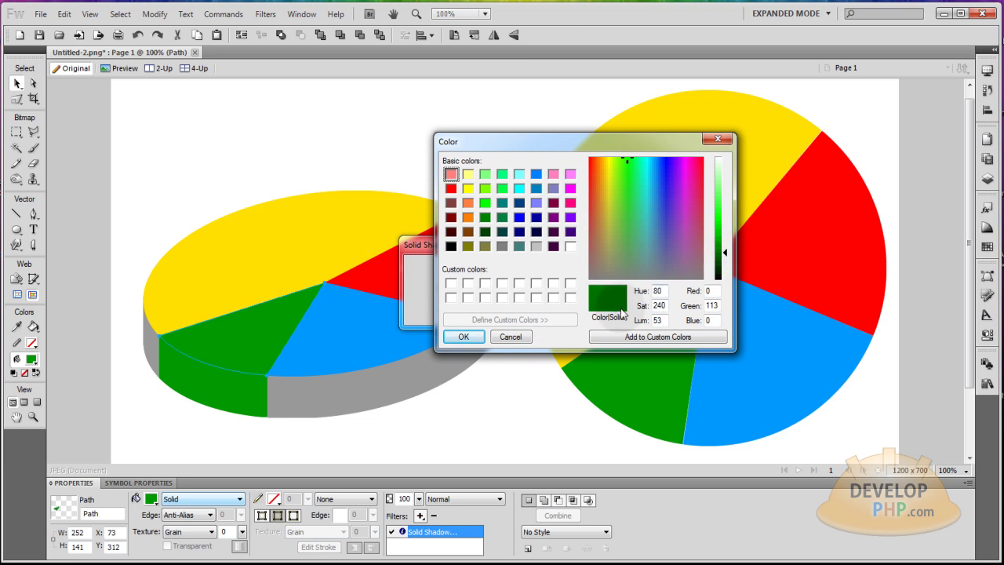
click(464, 336)
key(Return)
click(430, 414)
Step: Edit the blue tilted slice's Solid Shadow filter to use the slice's own blue, #0099FF, as its solid color
click(401, 337)
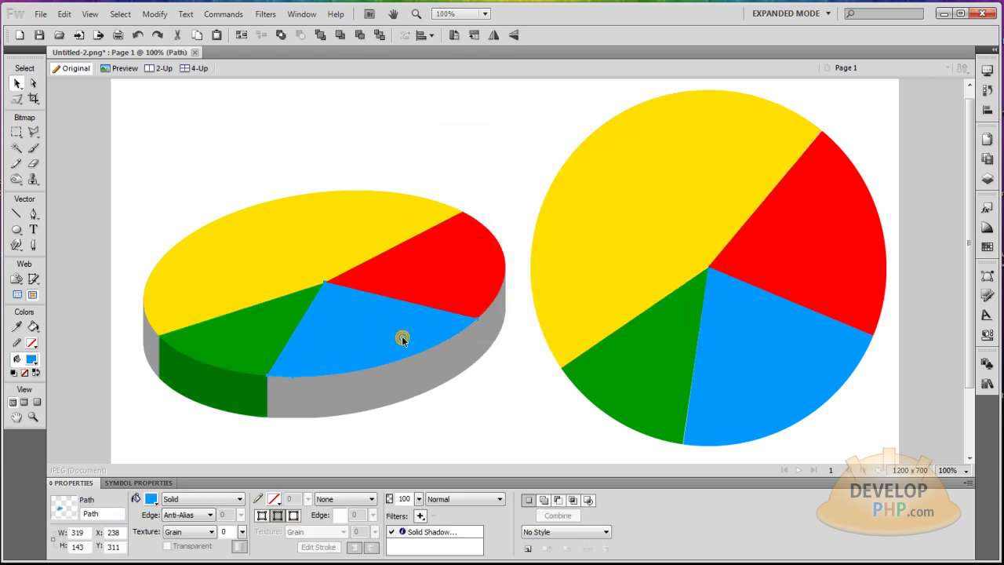
double_click(439, 531)
click(506, 309)
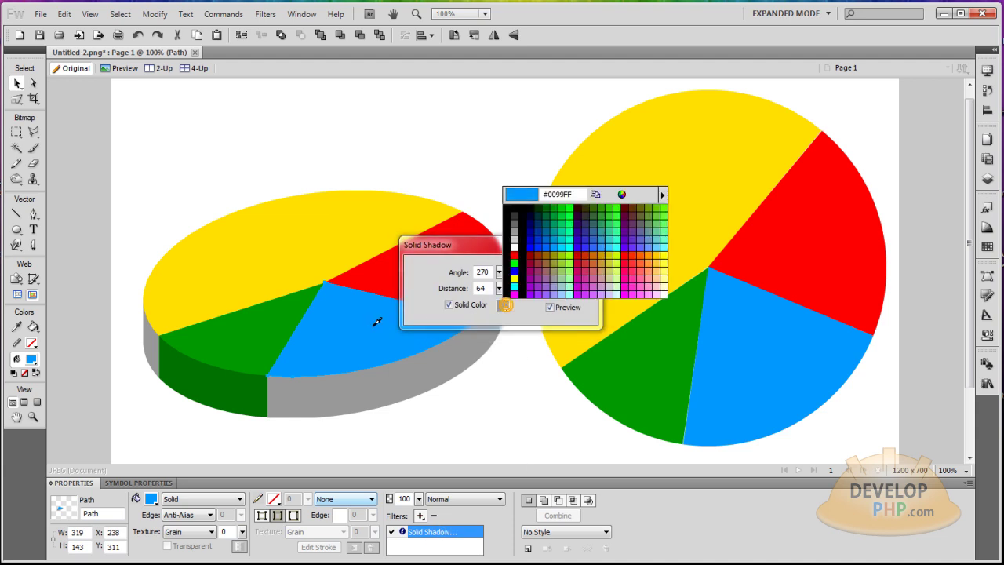
click(366, 328)
Step: Darken the blue slice's solid shadow color to RGB 0, 106, 176, apply the filter and clear the selection
click(503, 306)
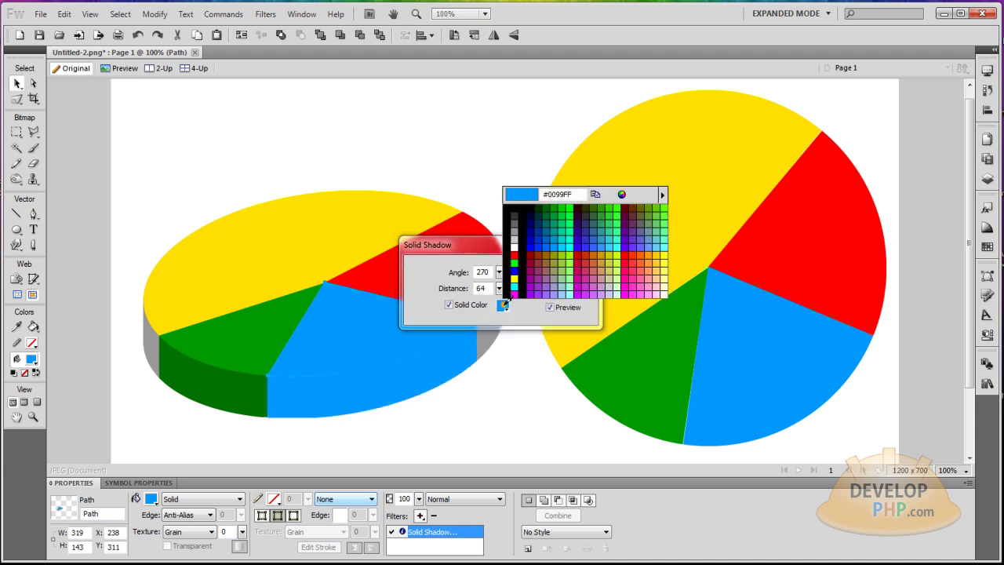
click(625, 196)
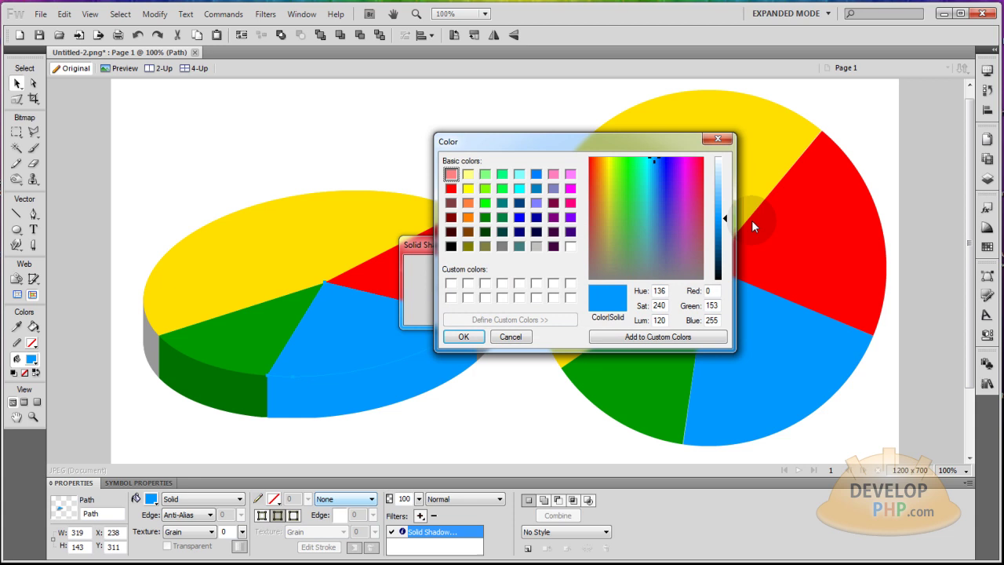
drag(726, 224, 726, 235)
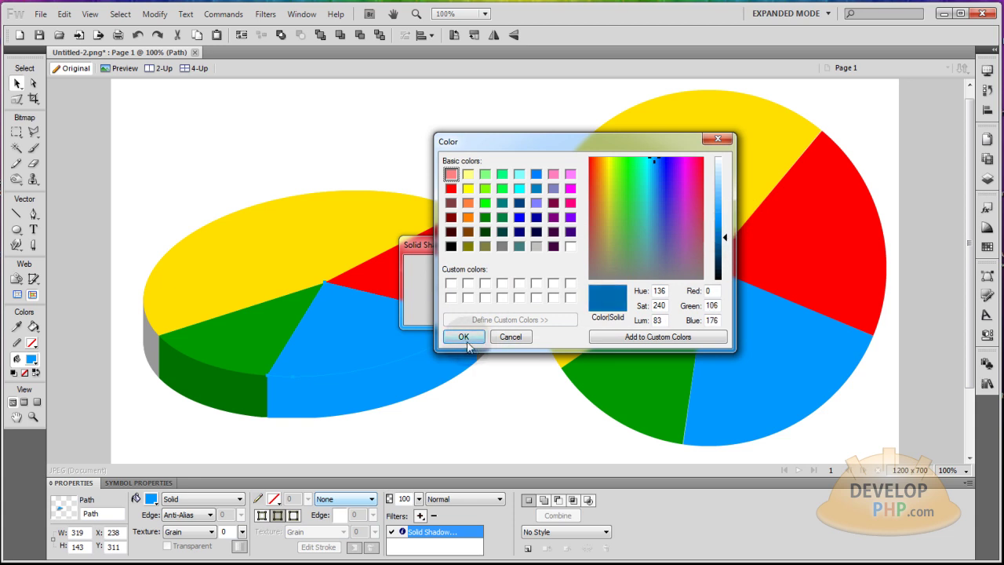
click(463, 337)
click(564, 269)
click(494, 397)
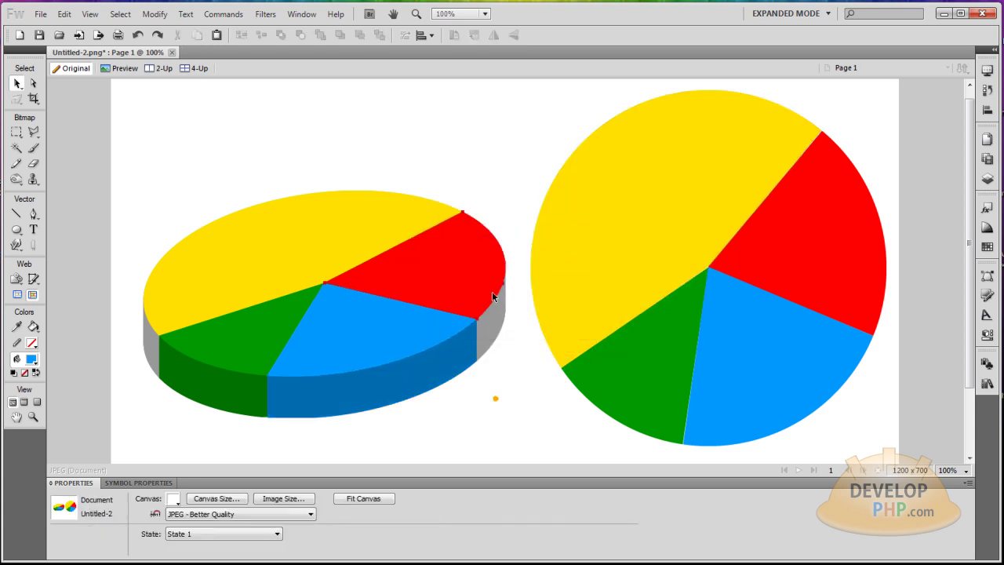
Step: Recolor the tilted pie's red slice shadow to dark red and the yellow slice shadow to dark yellow
click(474, 263)
click(322, 233)
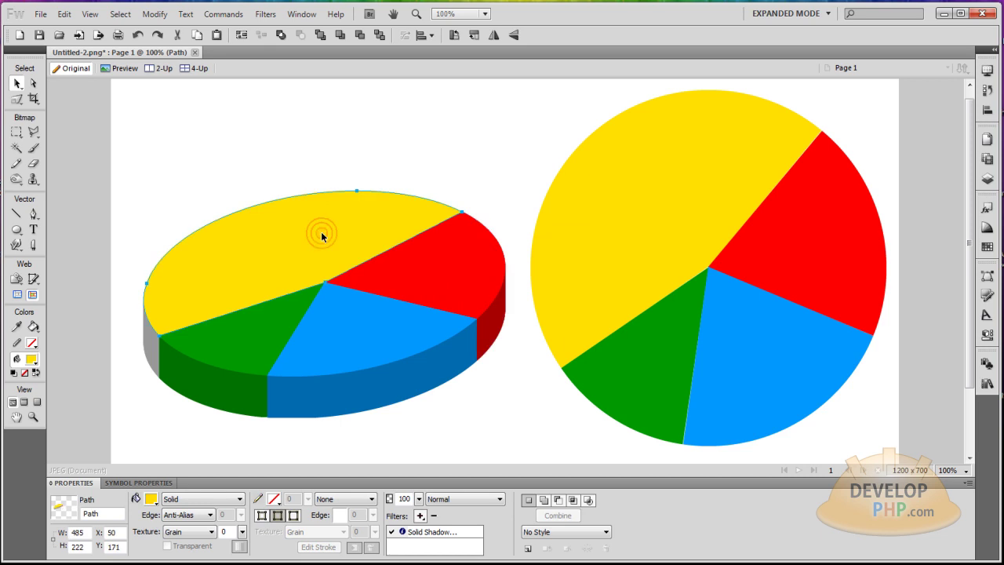
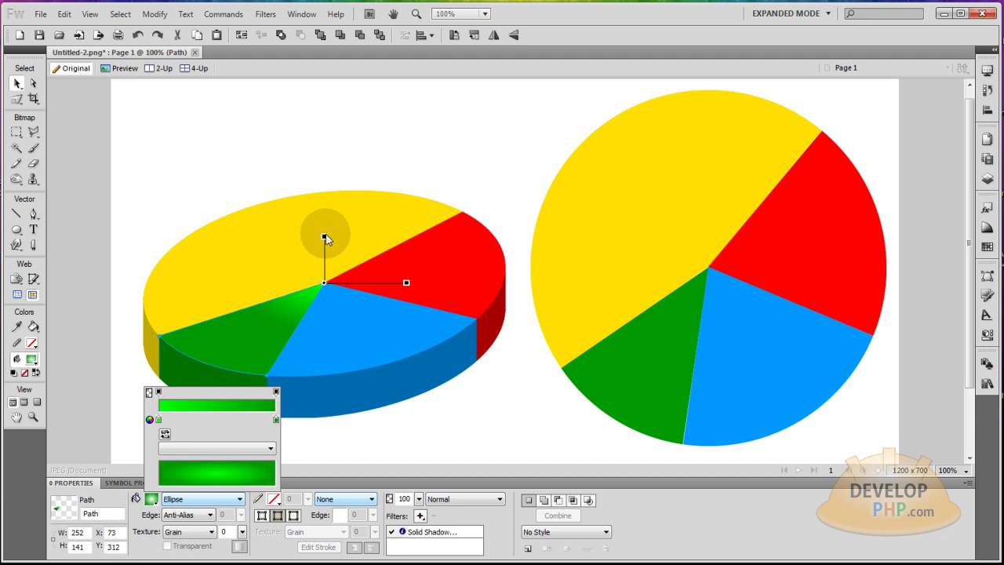
Step: Enlarge the green slice's ellipse gradient so the light green spreads from the pie's center towards the outer edge
click(324, 237)
click(324, 236)
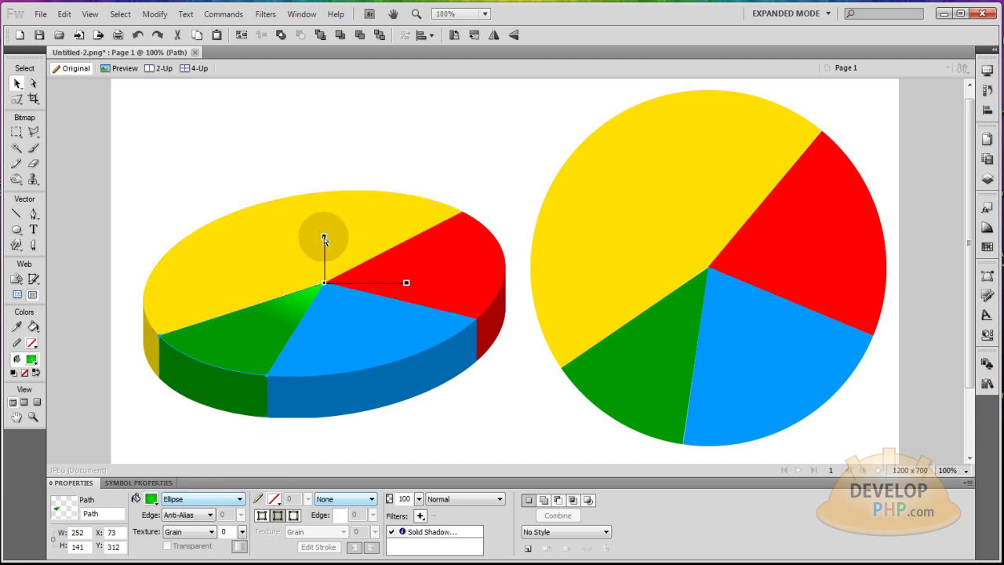
drag(325, 238, 330, 184)
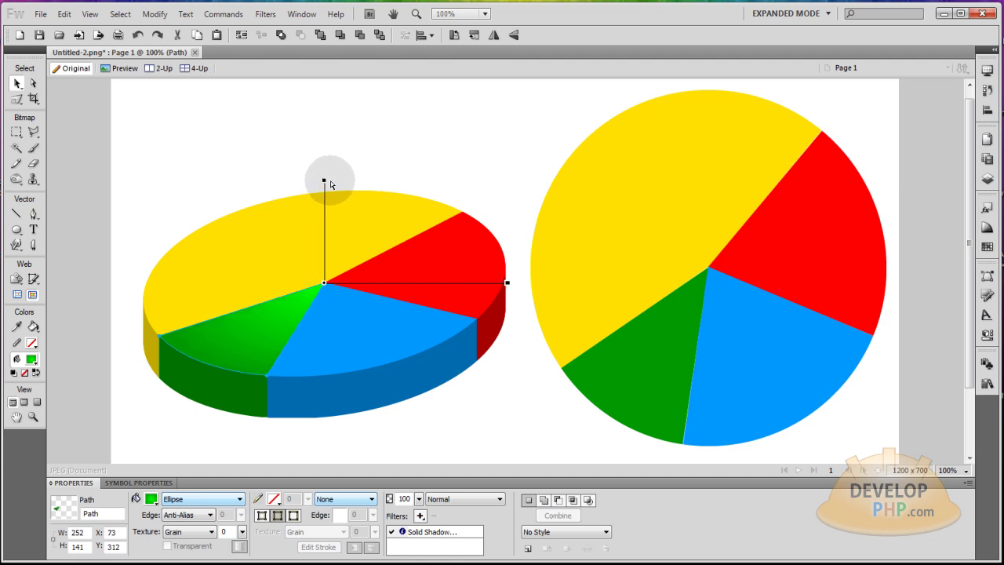
Step: Give the blue tilted slice an Ellipse gradient fill and move the gradient's center to the pie's center point
click(358, 338)
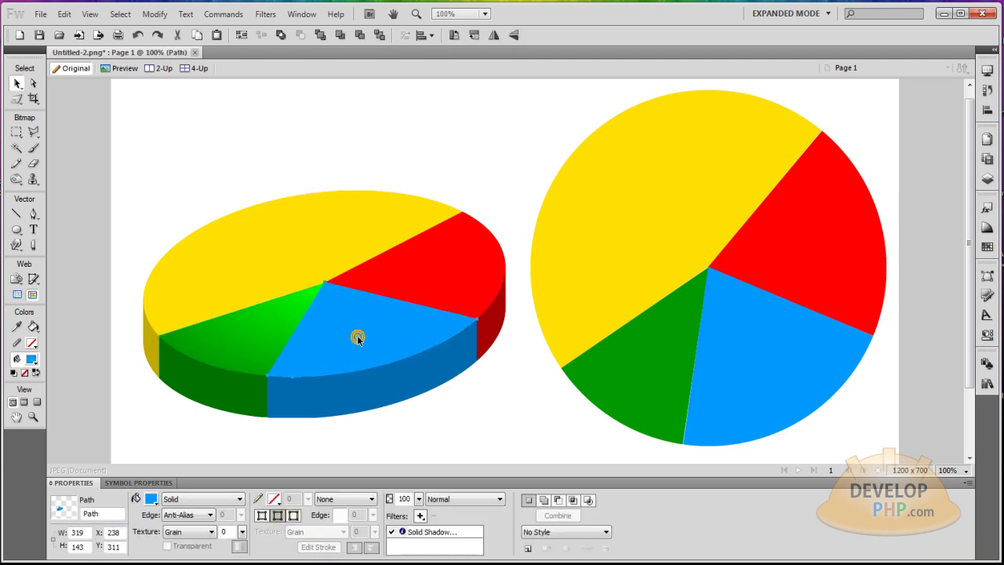
click(194, 499)
mouse_move(230, 449)
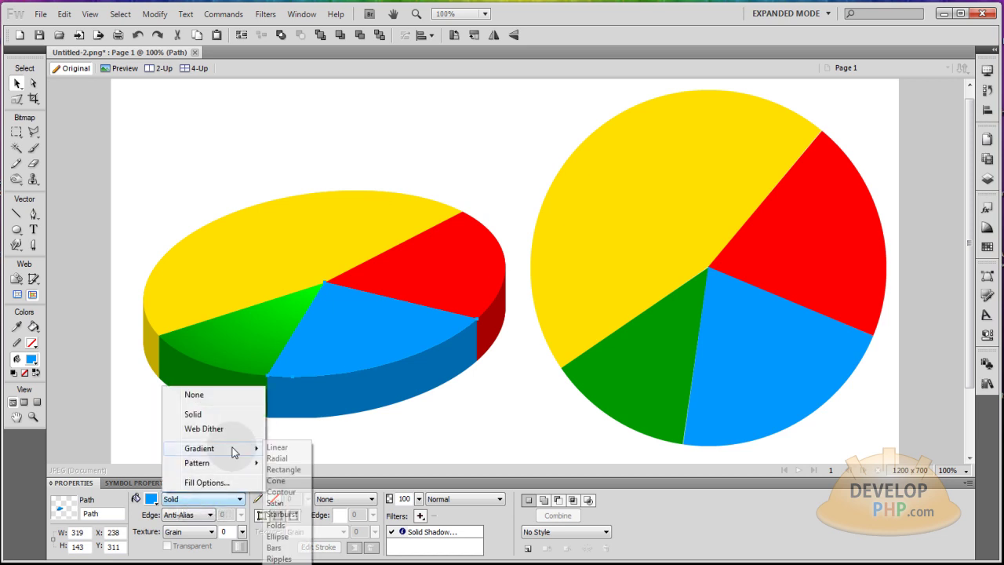
click(279, 536)
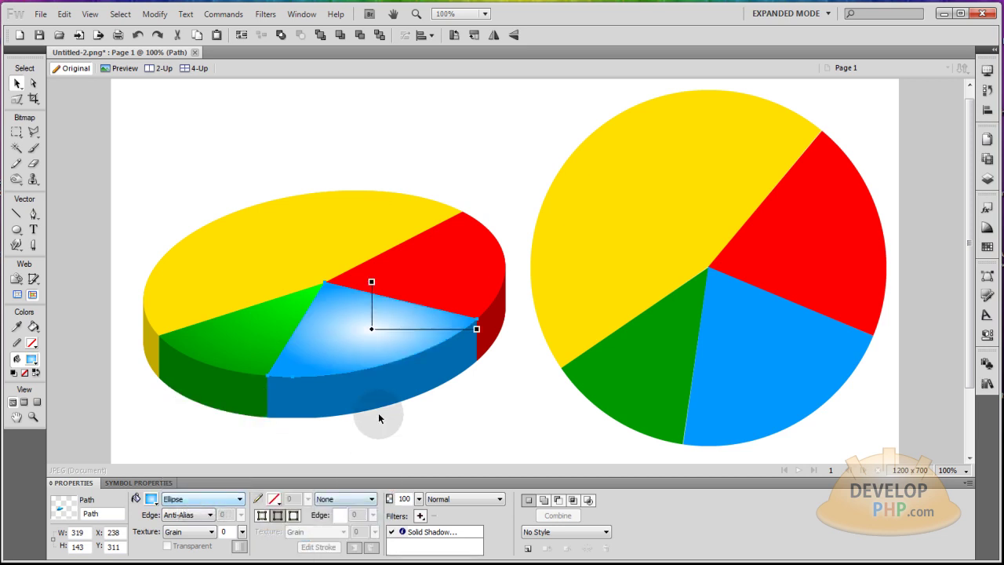
drag(373, 330, 326, 282)
Step: Change the inner color of the blue slice's gradient from white to a light sky blue
click(150, 499)
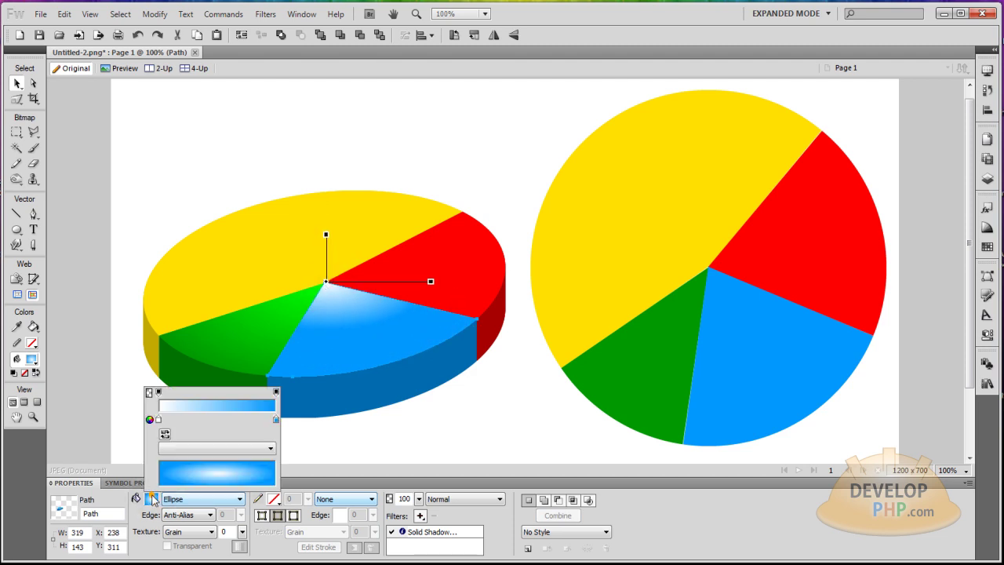
click(157, 419)
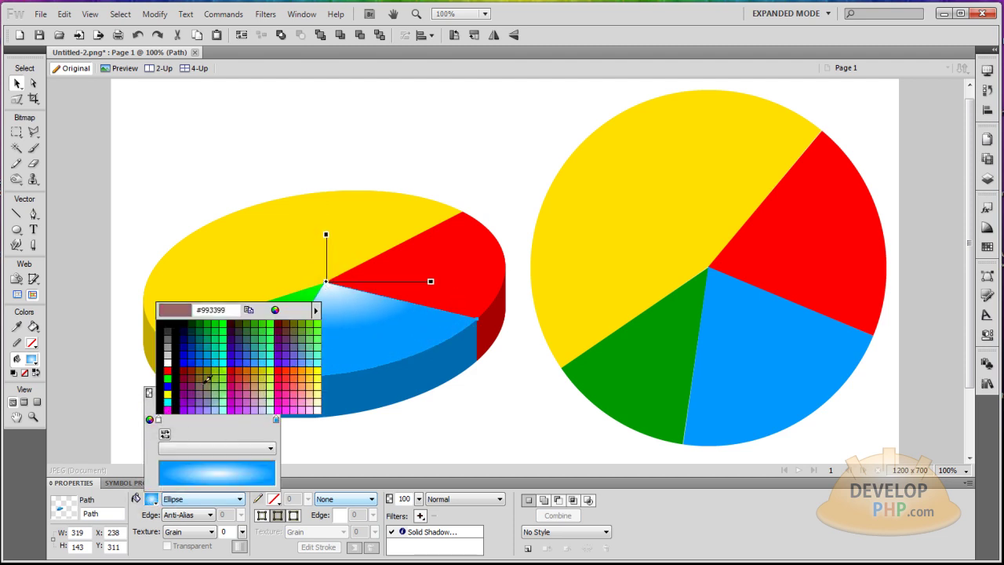
click(223, 357)
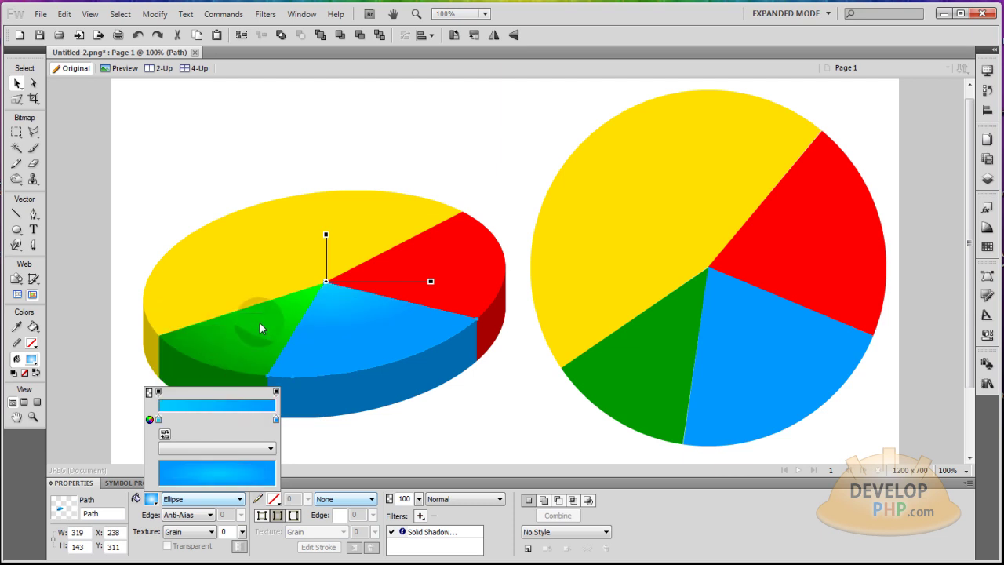
click(159, 420)
click(290, 240)
drag(378, 333, 378, 303)
click(116, 452)
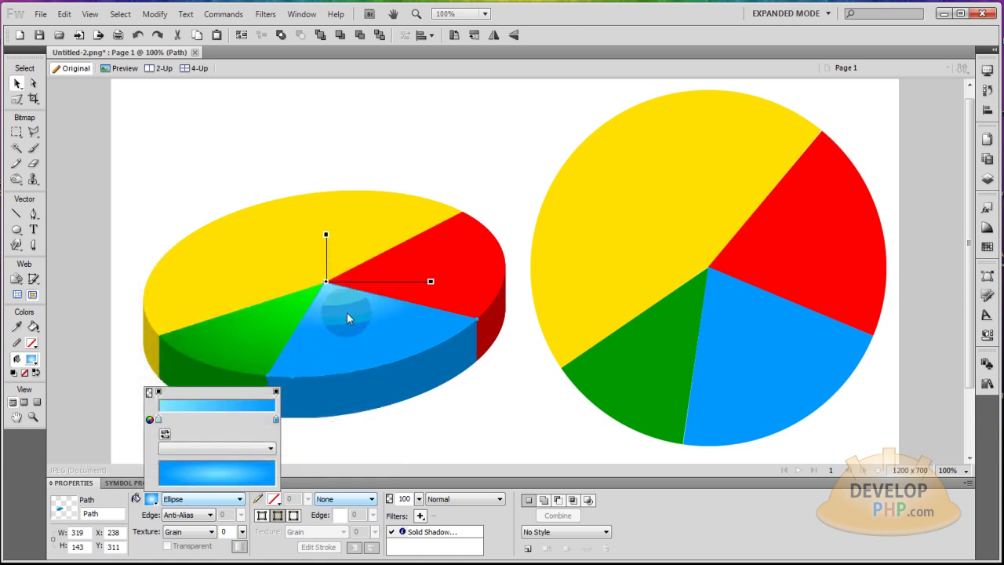
Step: Widen the blue slice's ellipse gradient to just past the pie's right edge and clear the selection
click(431, 284)
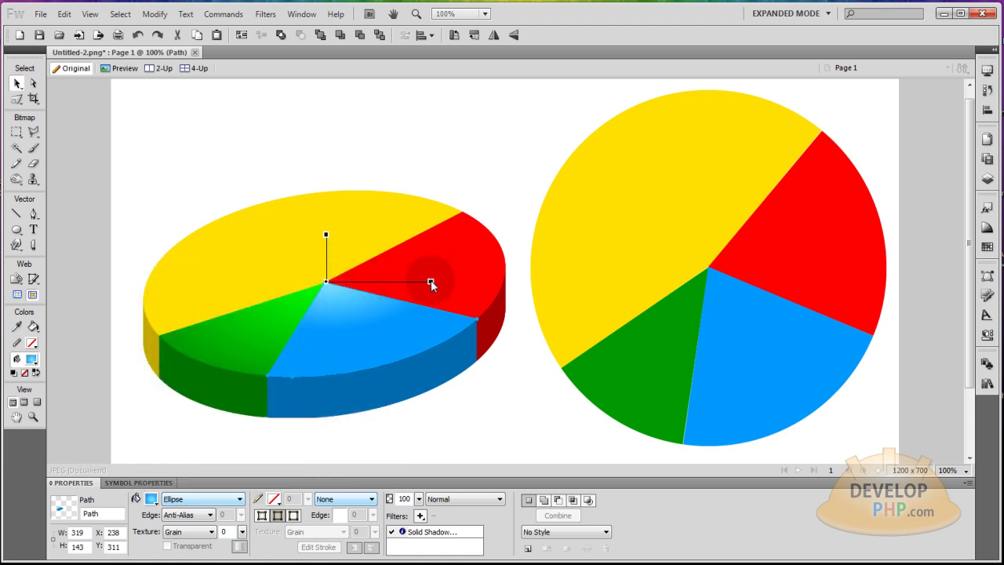
drag(430, 283, 513, 280)
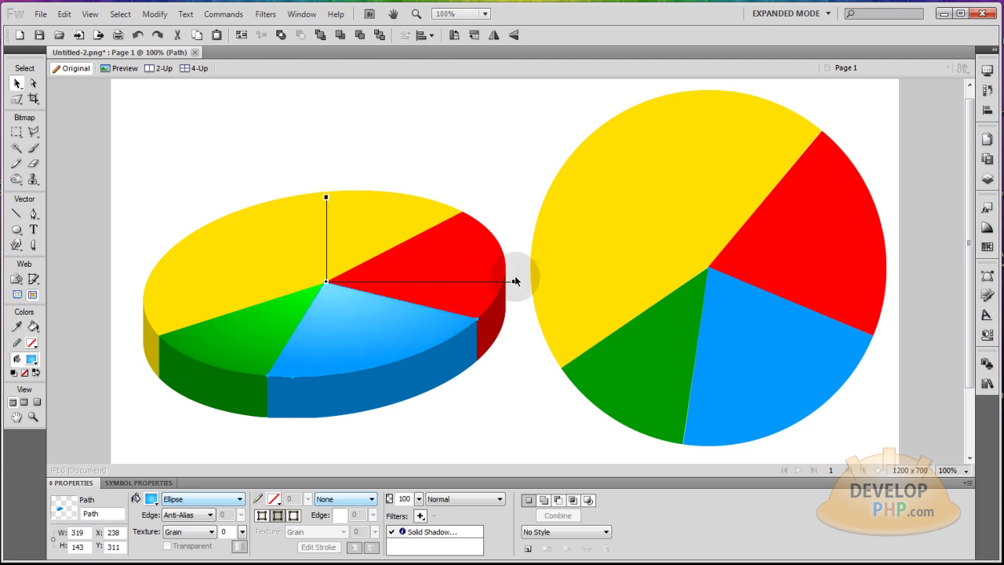
click(488, 421)
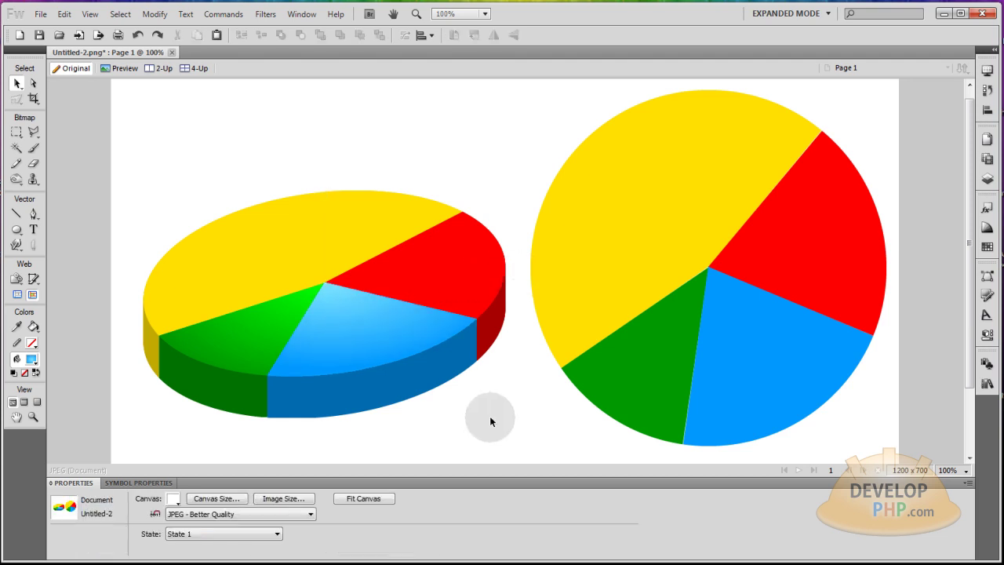
Step: Give the red and yellow tilted slices Ellipse gradients centered on the pie's center point, and enlarge the yellow slice's gradient
click(464, 264)
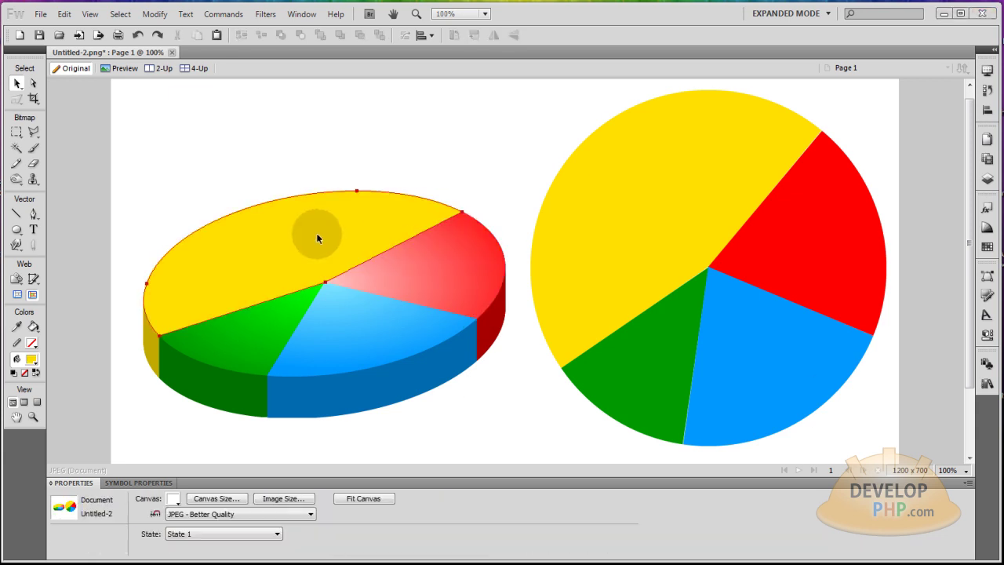
click(316, 234)
click(202, 499)
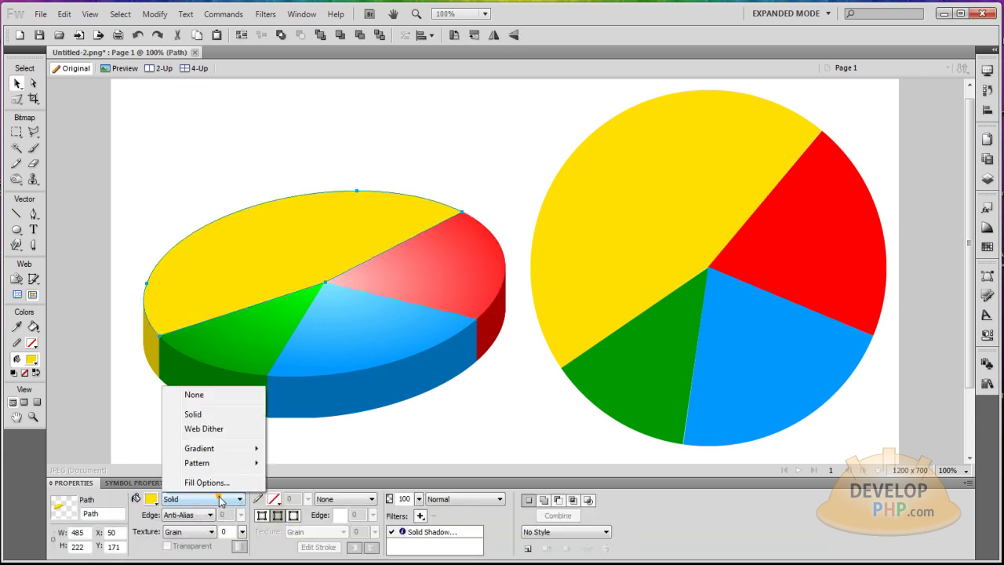
mouse_move(222, 451)
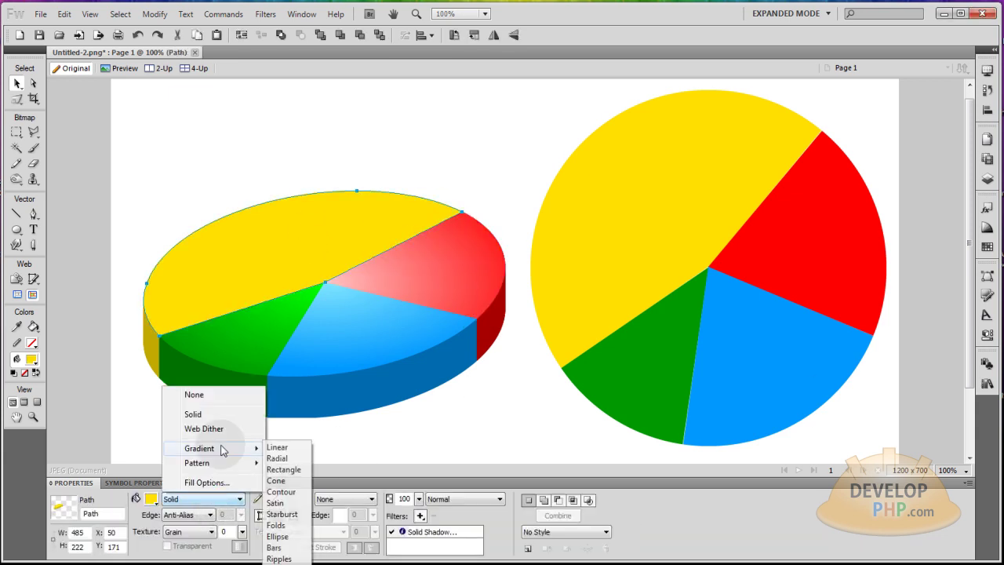
click(281, 536)
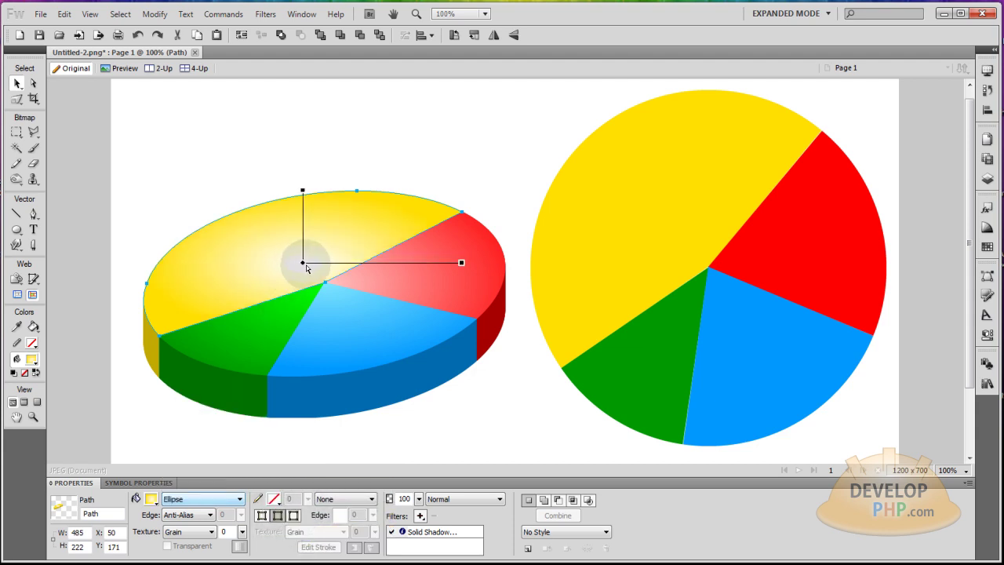
drag(303, 264, 323, 281)
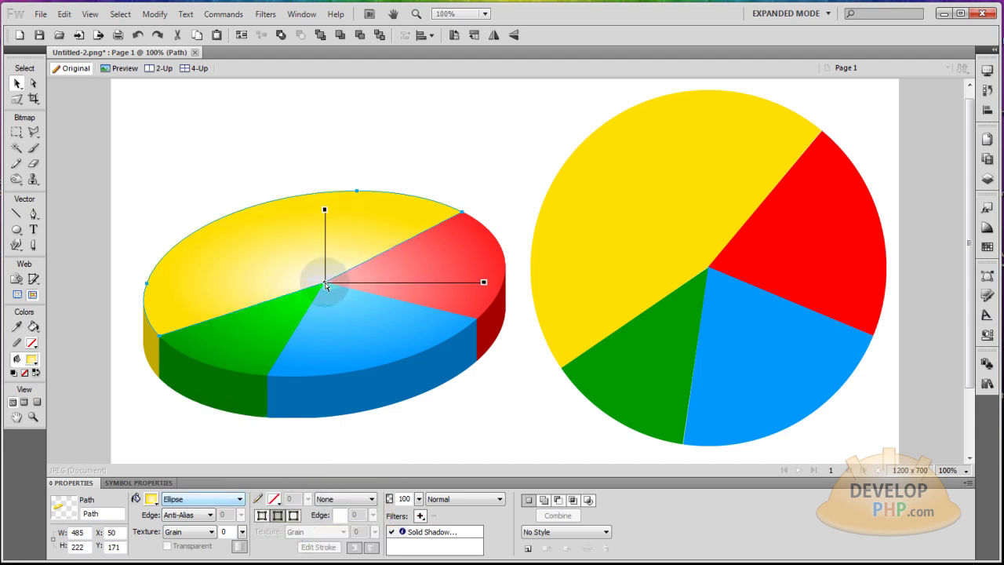
mouse_move(326, 209)
mouse_down()
mouse_move(338, 147)
mouse_move(326, 142)
mouse_move(322, 198)
mouse_up()
click(325, 143)
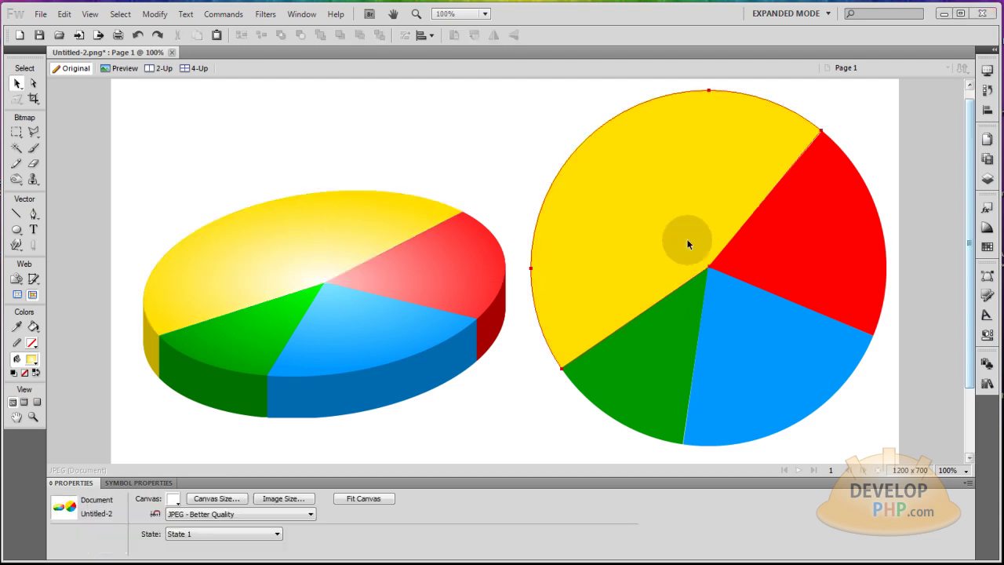
Step: Move the yellow tilted slice up and to the left, away from the rest of the tilted pie
click(391, 222)
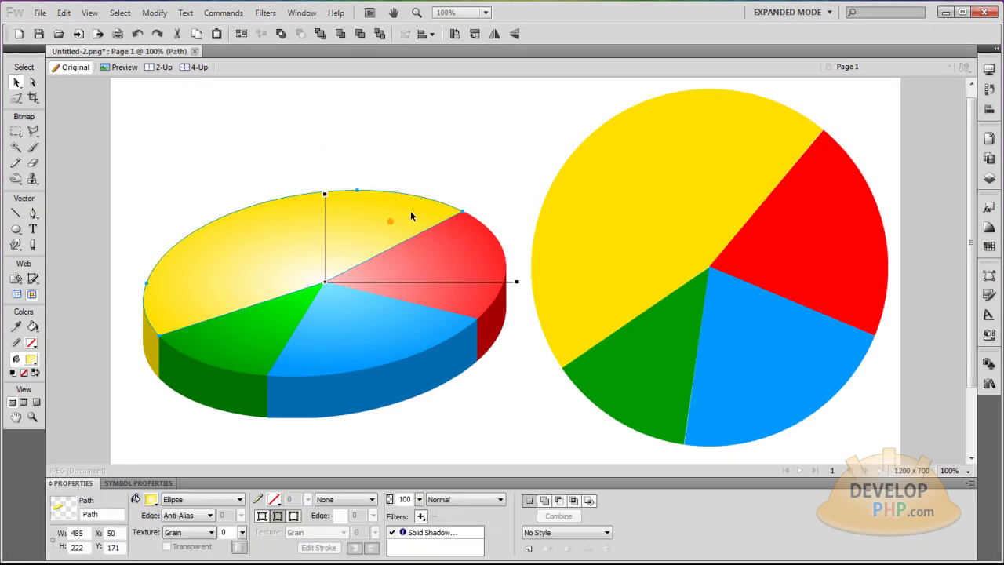
key(Up)
key(Up)
key(Up)
key(Up)
key(Up)
key(Up)
key(Up)
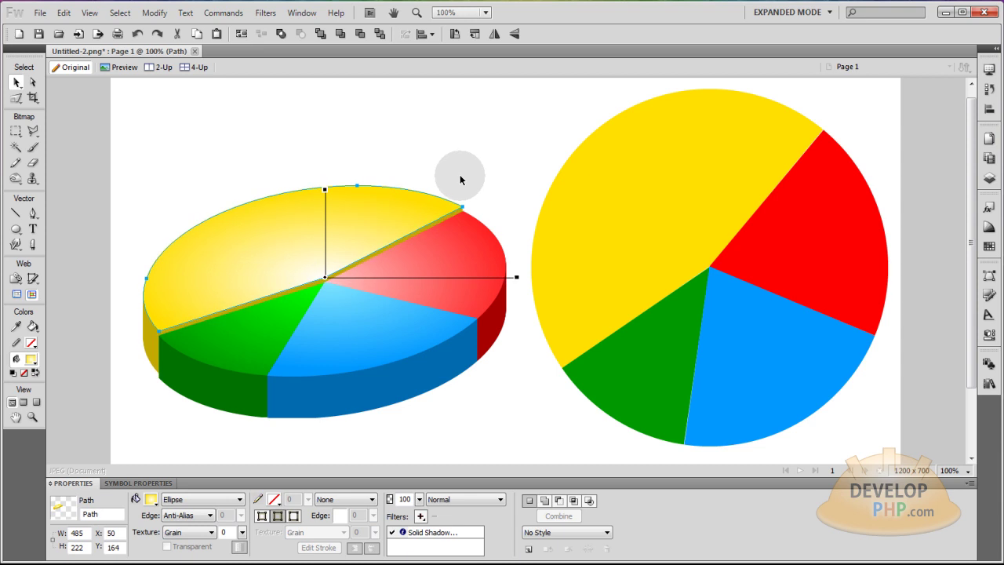
key(Left)
key(Left)
key(Left)
key(Left)
key(Left)
key(Left)
key(Left)
key(Left)
key(Left)
key(Left)
key(Left)
key(Left)
key(Left)
key(Left)
key(Left)
key(Left)
key(Left)
key(Up)
key(Up)
key(Up)
key(Up)
key(Up)
key(Up)
key(Up)
Step: Move the red tilted slice about 30 pixels to the right to separate it from the other slices
click(473, 235)
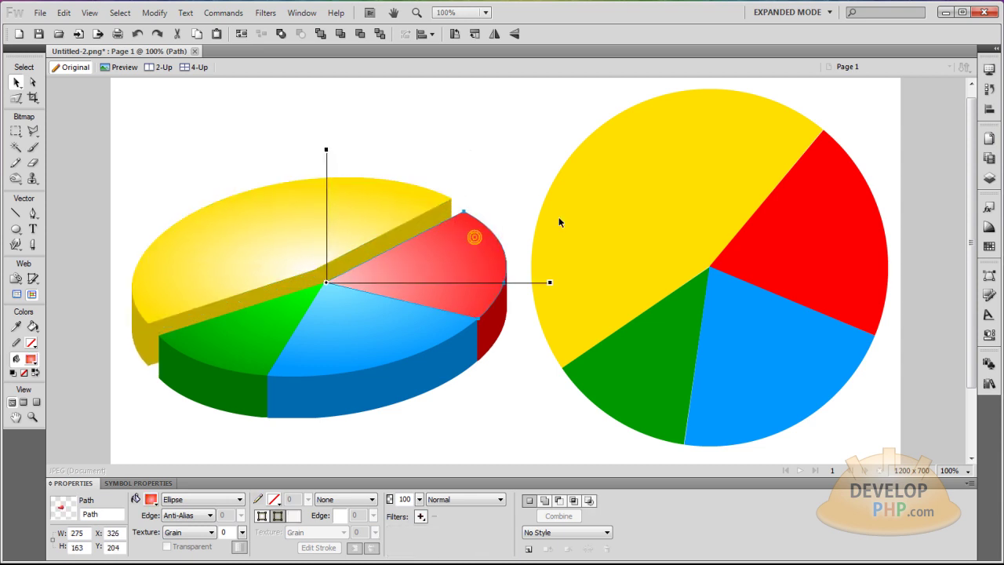
key(Right)
key(Right)
key(Right)
key(Right)
key(Right)
key(Right)
key(Right)
key(Right)
key(Right)
key(Right)
key(Right)
key(Right)
key(Right)
key(Right)
key(Right)
key(Right)
key(Right)
key(Right)
key(Right)
key(Right)
key(Right)
key(Right)
key(Right)
key(Right)
key(Right)
key(Right)
key(Right)
key(Right)
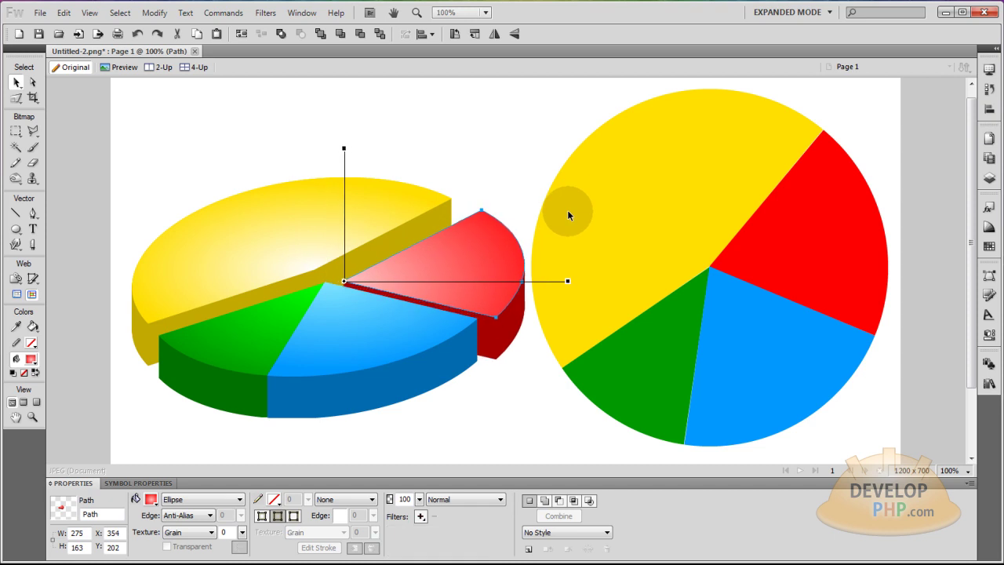
Step: Move the blue tilted slice straight down and the green tilted slice down and to the left to pull them apart
click(360, 318)
key(Down)
key(Down)
key(Down)
key(Down)
key(Down)
key(Down)
key(Down)
key(Down)
key(Down)
key(Down)
key(Down)
key(Down)
key(Down)
key(Down)
key(Down)
key(Down)
key(Down)
key(Down)
key(Down)
key(Down)
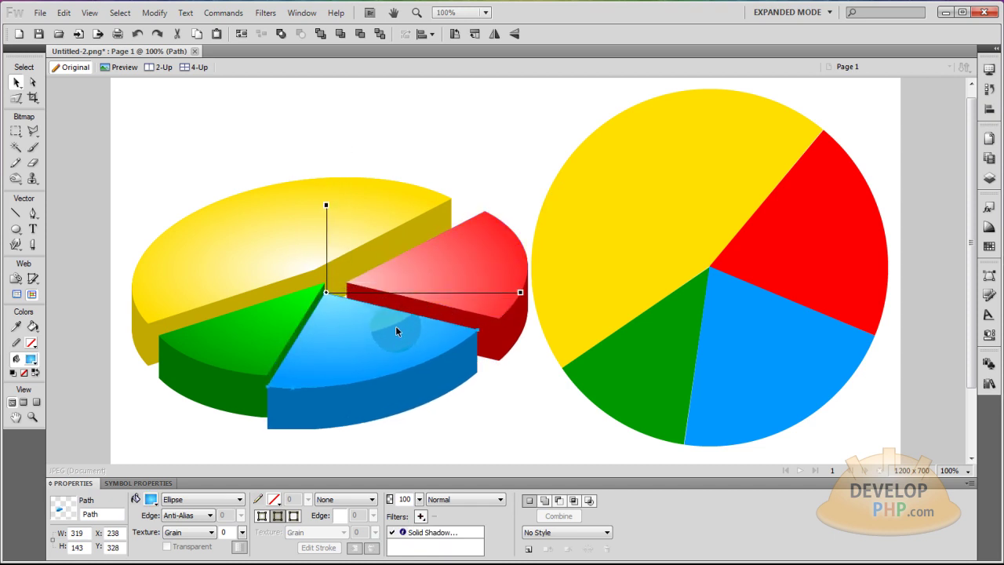
drag(282, 323, 260, 336)
Step: Try nudging the blue tilted slice slightly further to the right
click(386, 361)
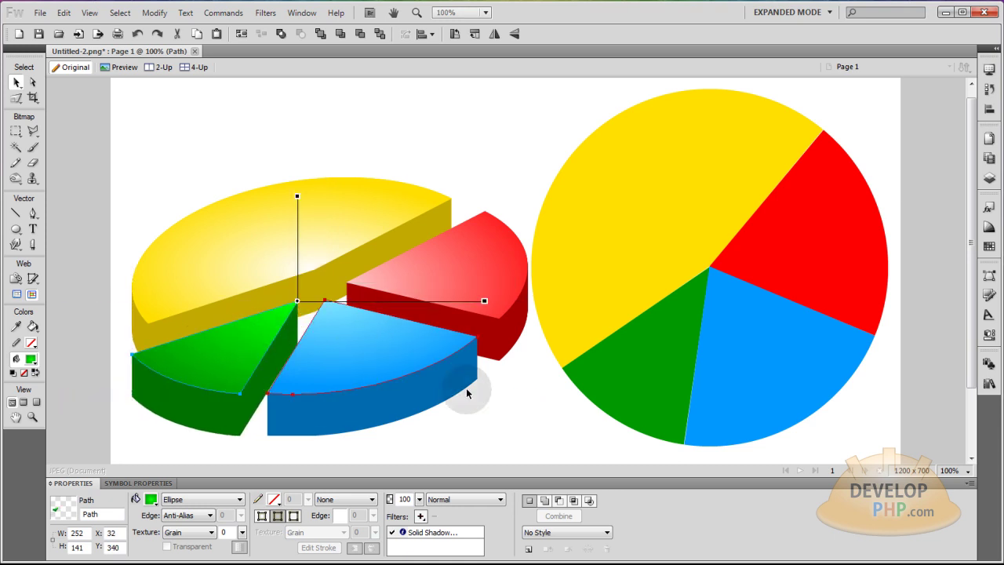
key(Right)
key(Right)
key(Right)
click(503, 387)
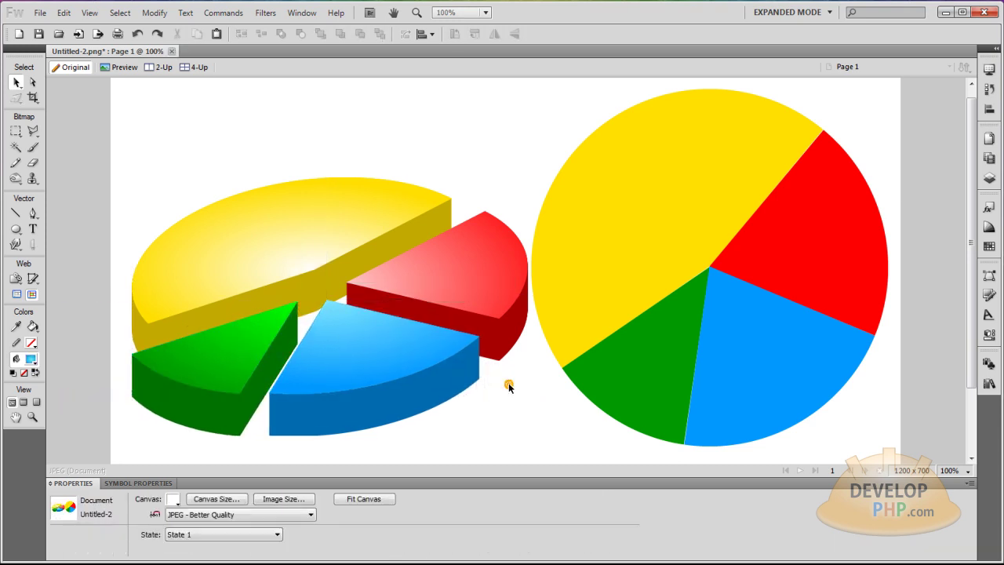
Step: Add an Inner Shadow effect to the green tilted slice with an angle of 100 degrees
click(229, 346)
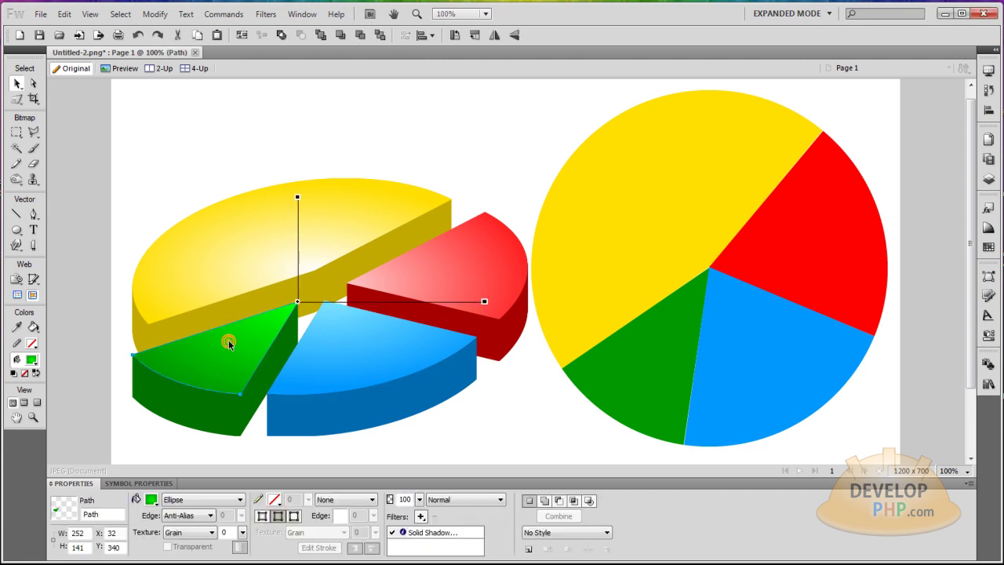
click(491, 420)
click(234, 354)
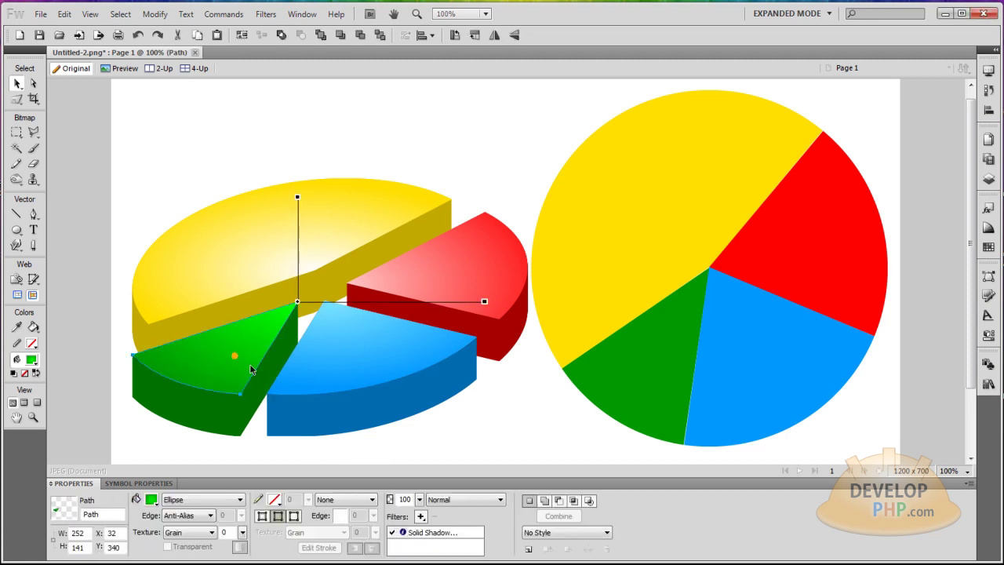
click(419, 516)
mouse_move(492, 475)
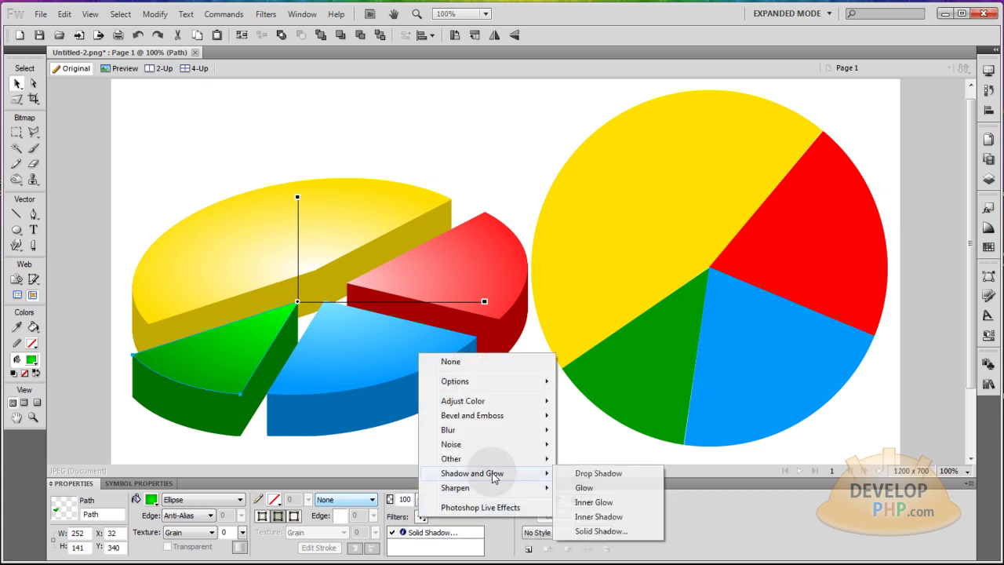
click(602, 516)
drag(523, 542, 506, 485)
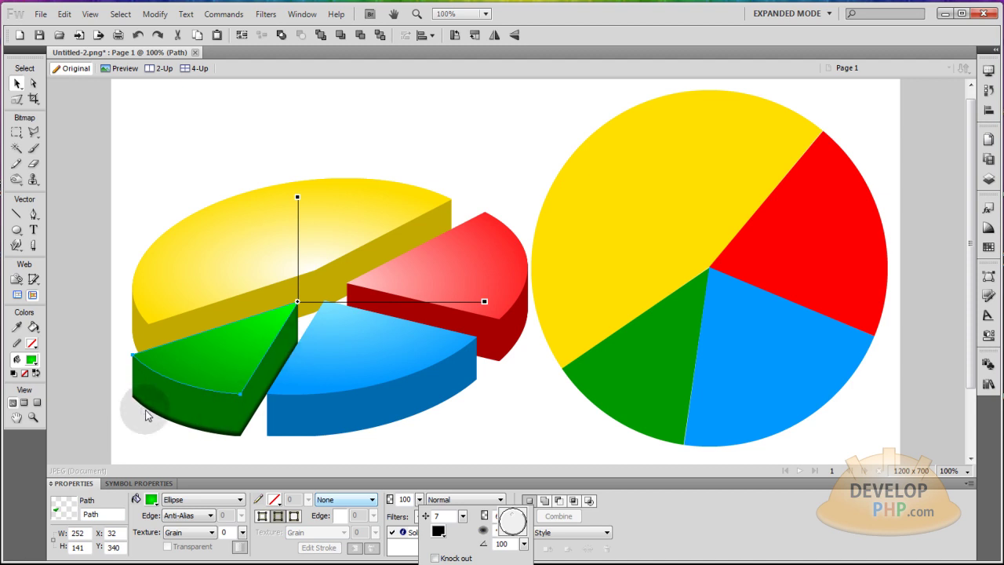
Step: Set the green slice's inner shadow to distance 23 and softness 18, and reduce its opacity slightly
mouse_move(463, 516)
mouse_down()
mouse_move(465, 505)
mouse_move(462, 519)
mouse_up()
drag(523, 531, 527, 524)
click(531, 428)
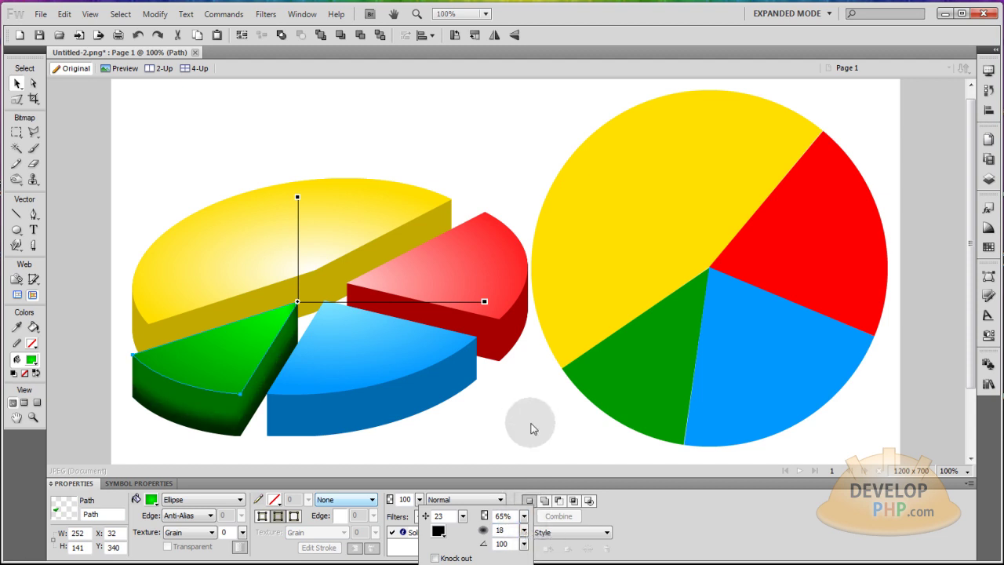
click(525, 516)
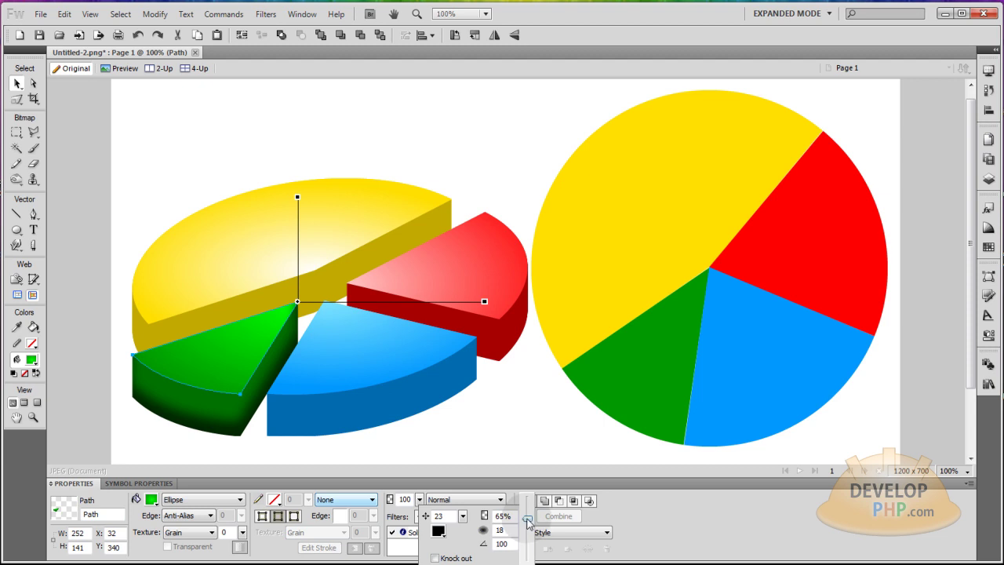
drag(528, 523, 529, 534)
click(523, 415)
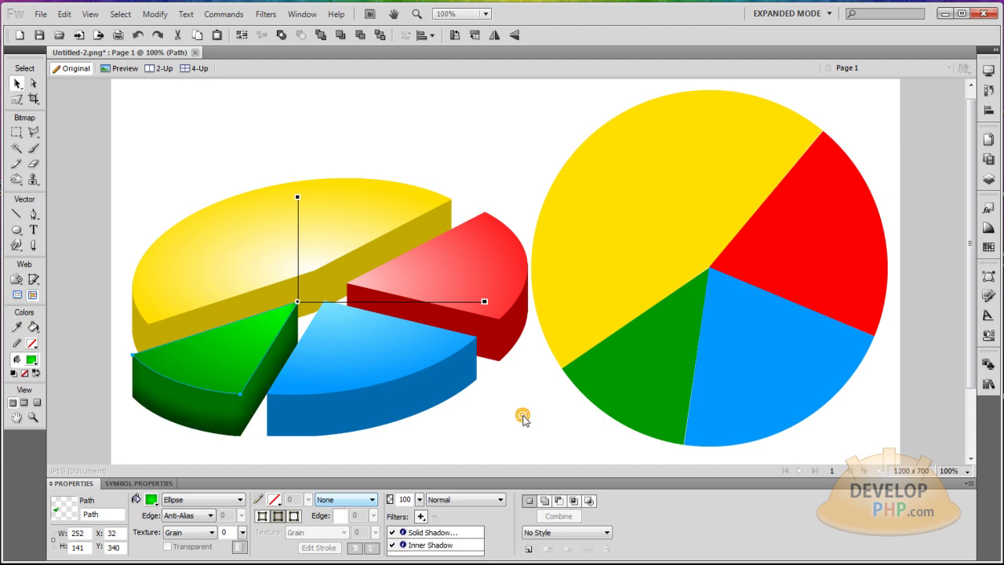
click(522, 415)
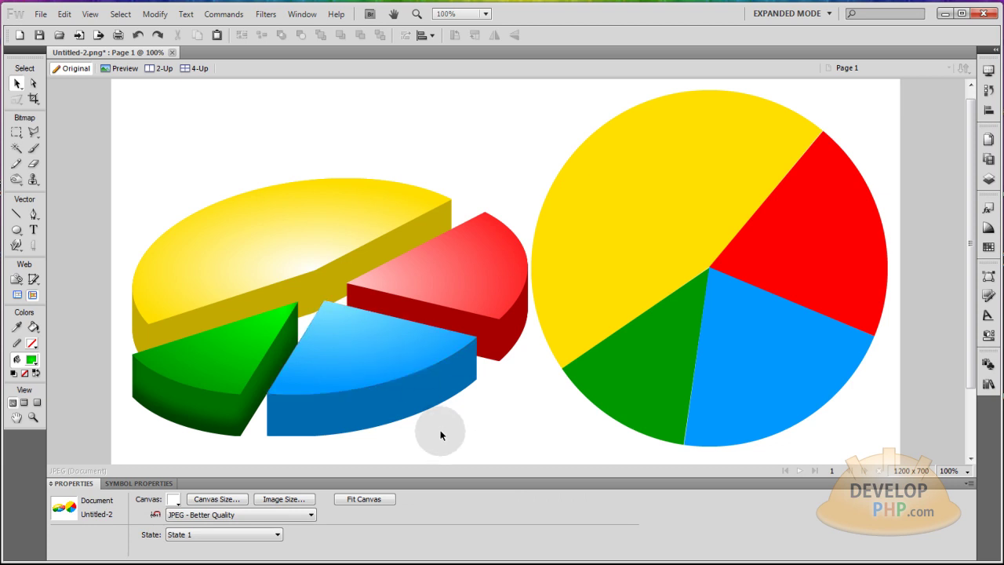
Step: Add matching Inner Shadow effects to the blue, red and yellow tilted slices
click(538, 336)
click(486, 369)
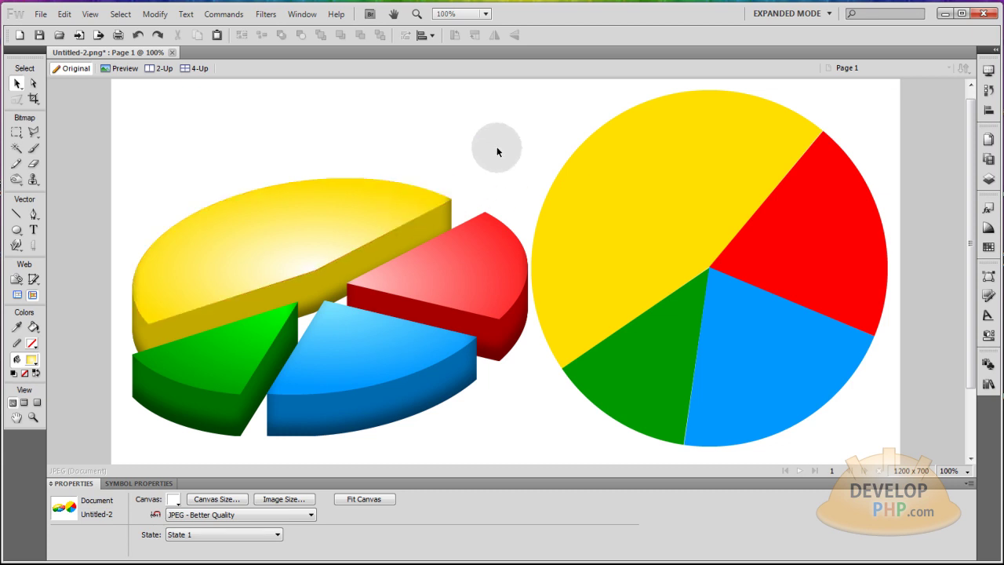
Step: Draw a vertical line about 63 pixels high along the front edge of the green slice's side, from the top corner to the base
click(218, 362)
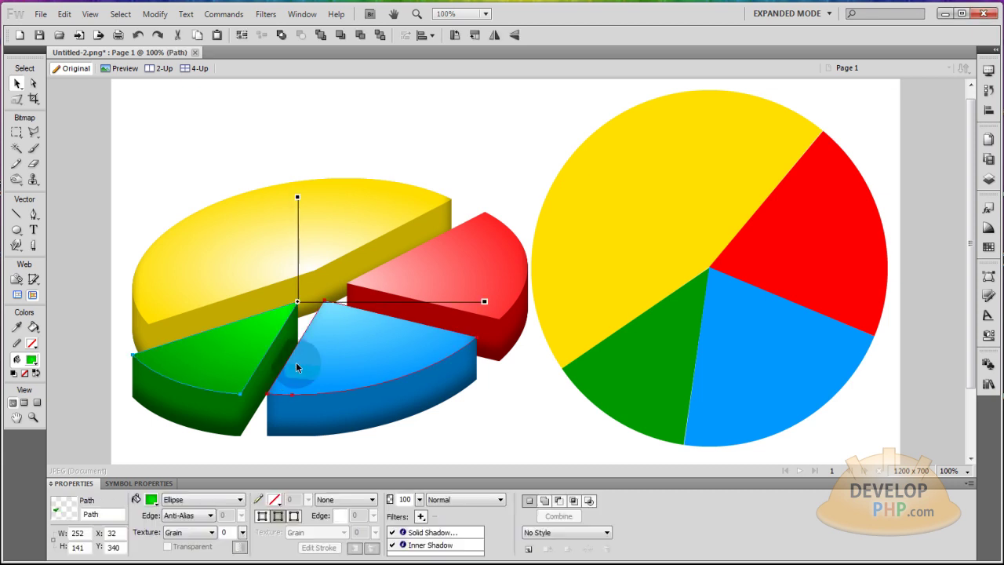
scroll(296, 361, up, 3)
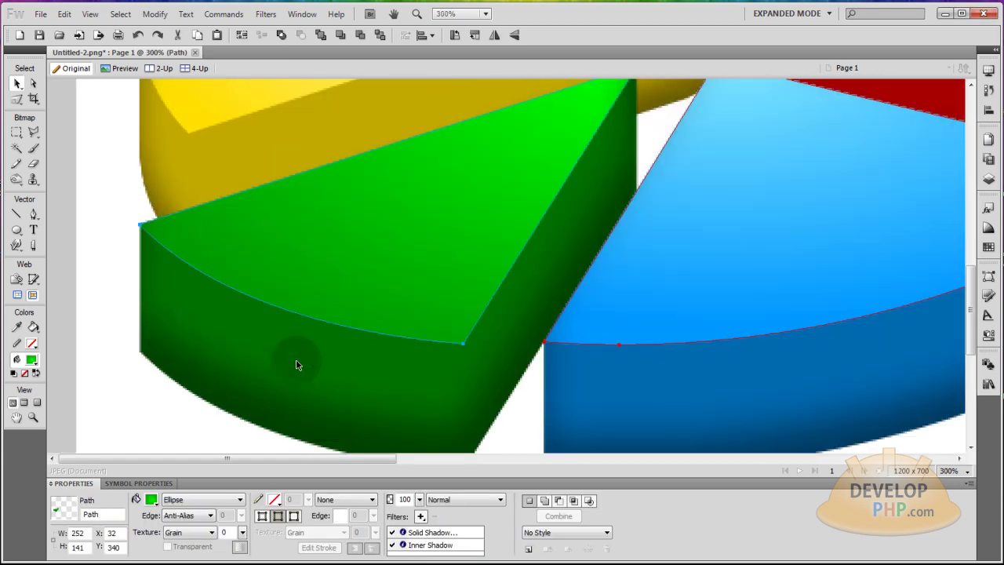
scroll(302, 333, down, 3)
click(116, 306)
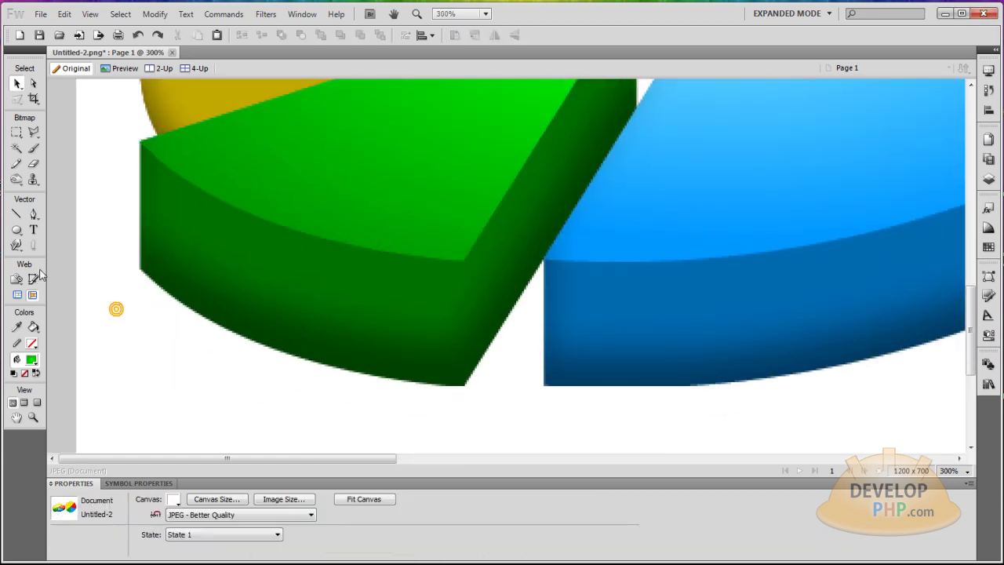
click(18, 215)
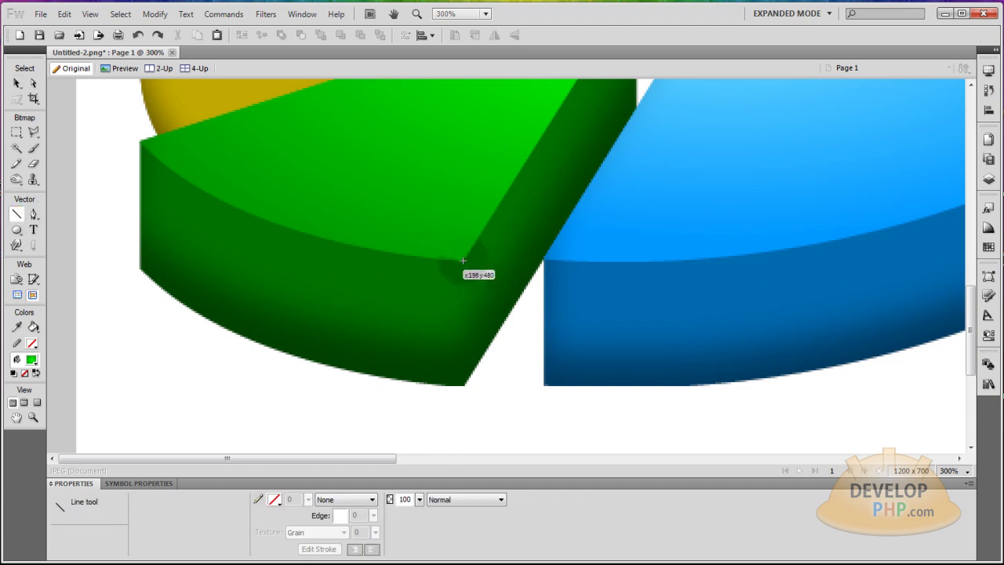
drag(462, 260, 464, 384)
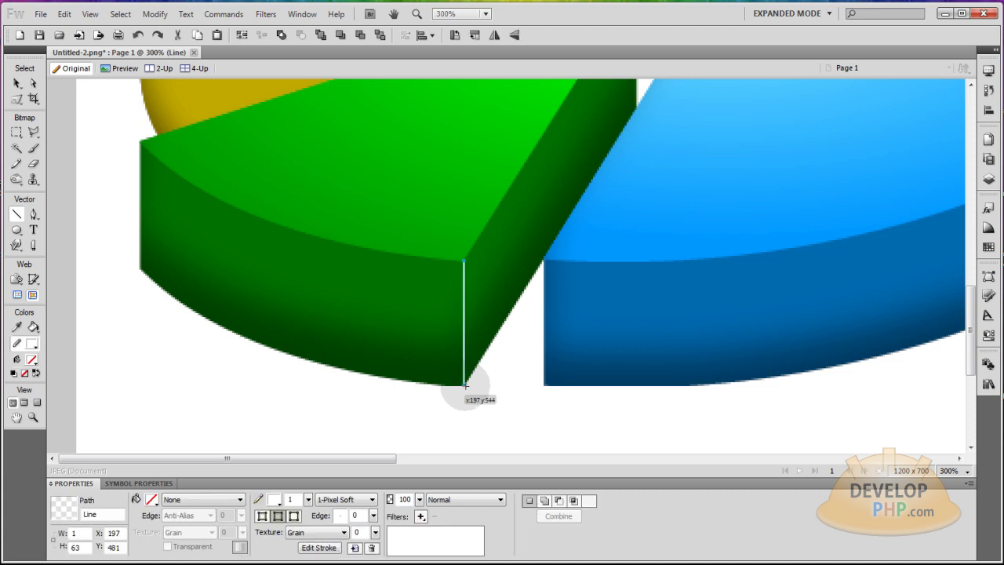
Step: Color the green slice's edge line with the dark green sampled from the shaded base of its side
click(274, 501)
click(452, 382)
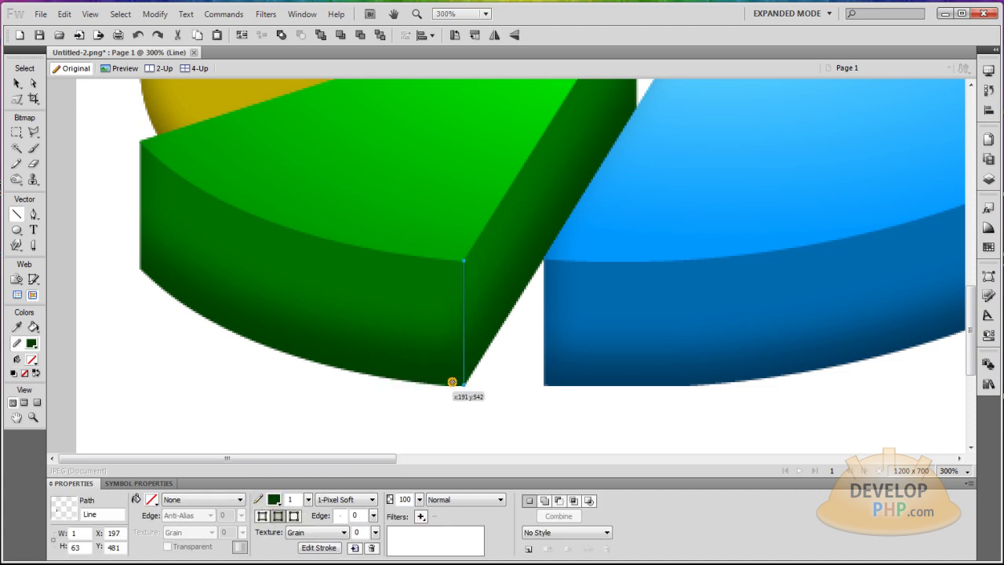
click(18, 83)
click(185, 330)
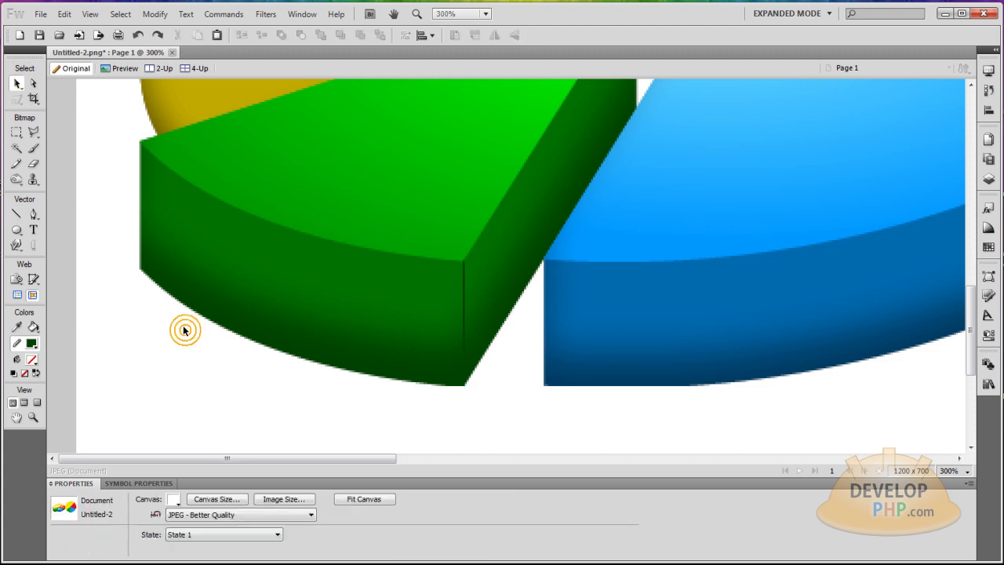
key(ctrl+1)
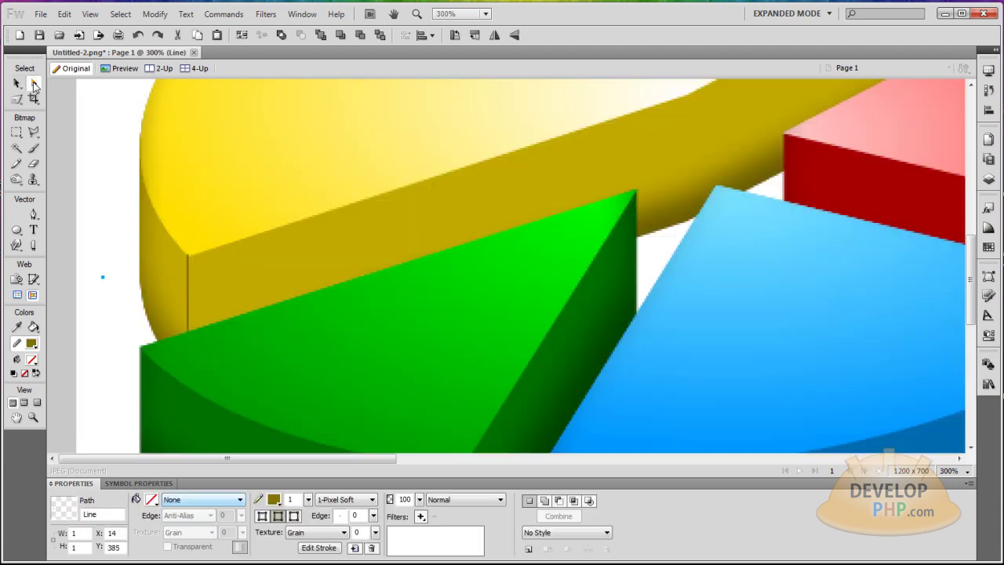
Step: Shift the top endpoint of the dark yellow edge line onto the yellow slice's front corner and clear the selection
click(33, 82)
click(187, 259)
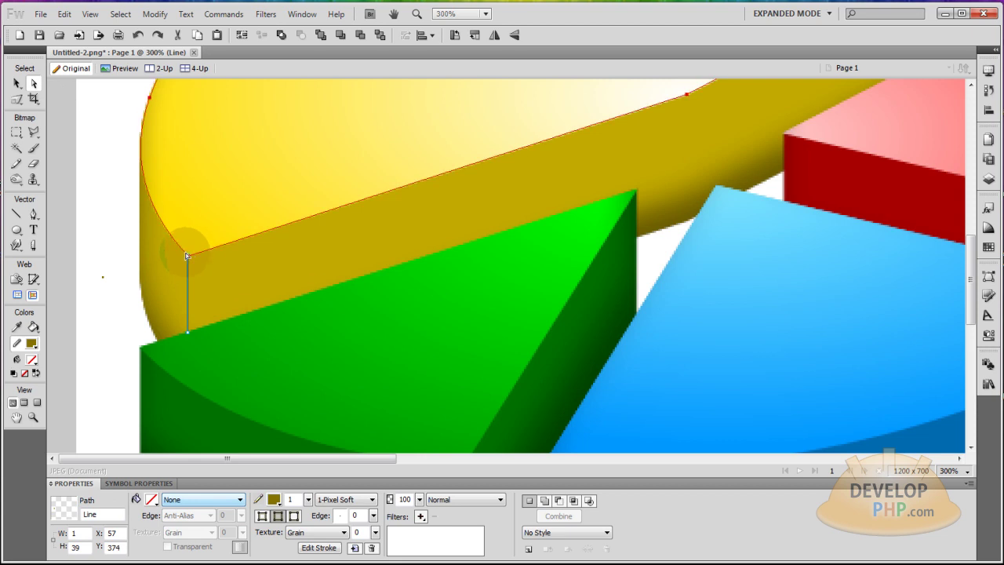
drag(189, 257, 189, 259)
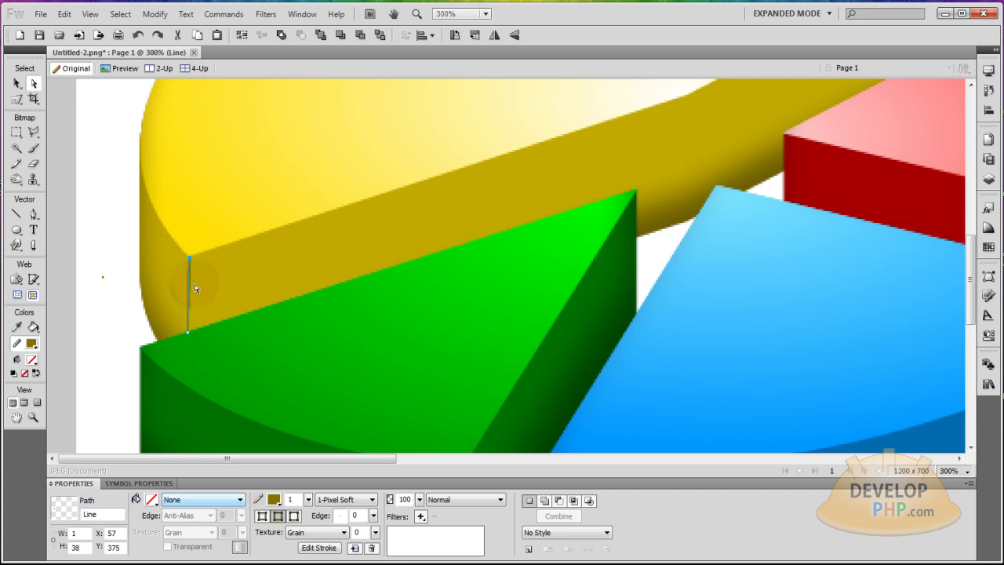
click(102, 265)
key(ctrl+1)
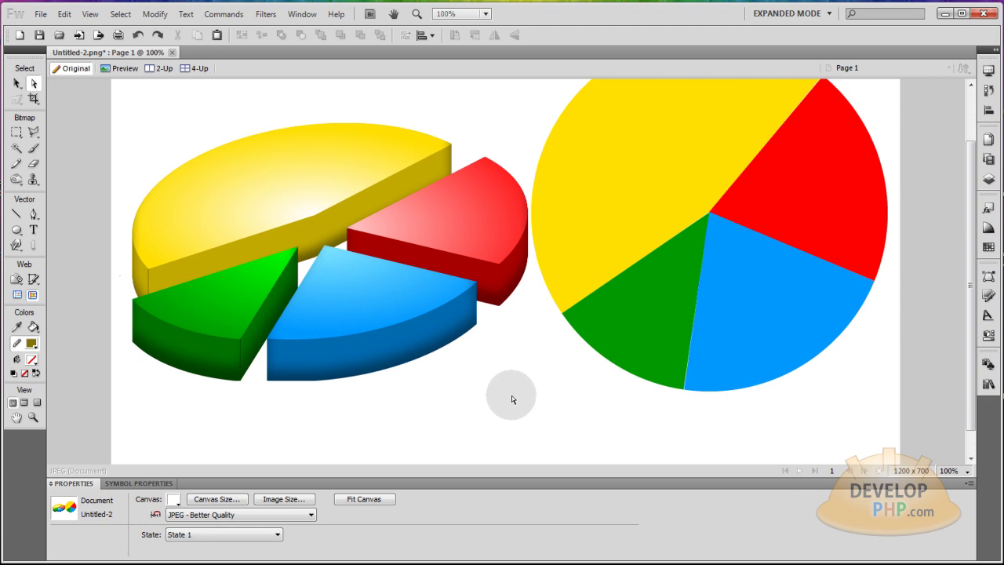
Step: Add a dark red vertical line along the front edge of the red tilted slice's side
click(500, 276)
key(ctrl+4)
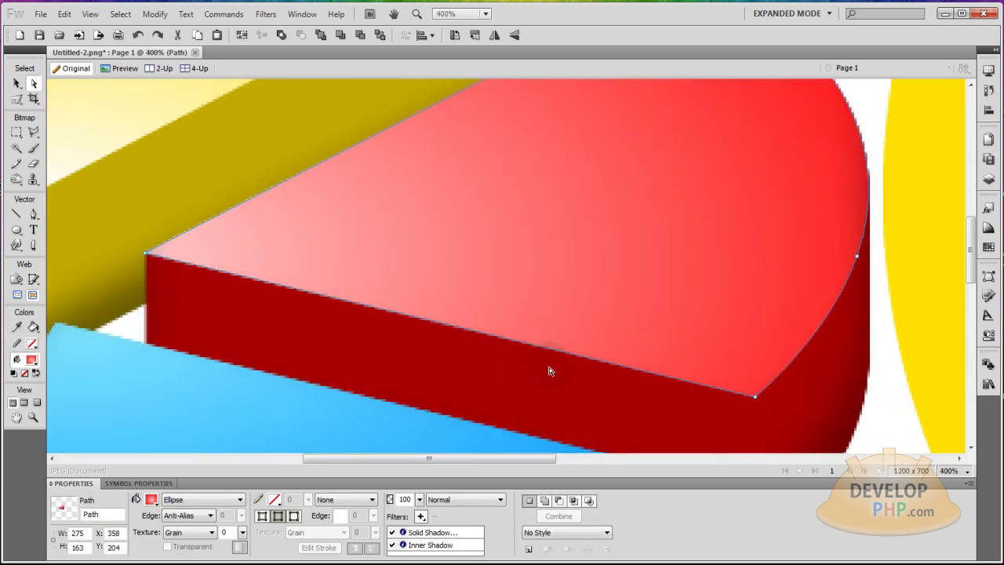
scroll(833, 359, down, 3)
click(834, 358)
key(ctrl+1)
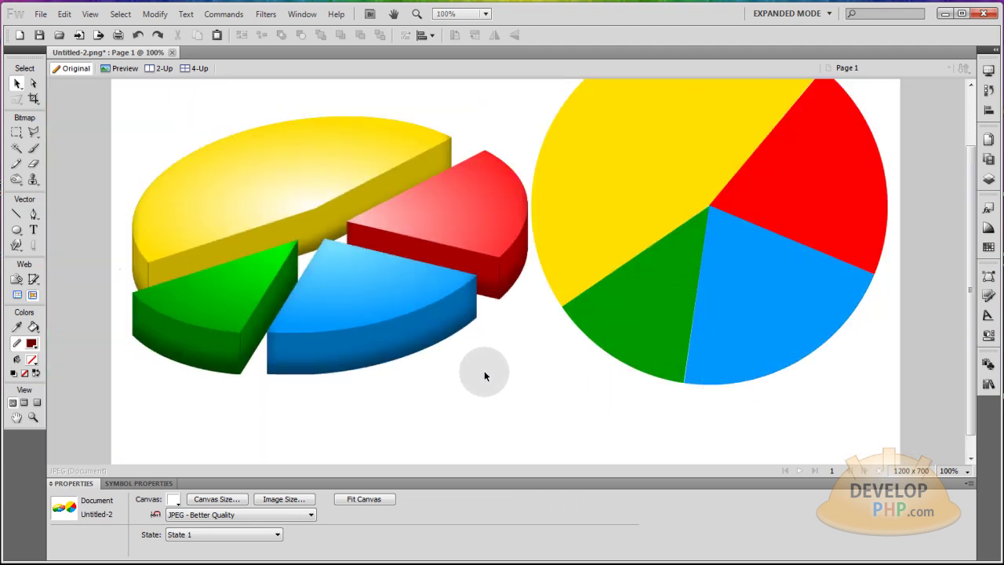
Step: Recolor the yellow slice's front edge line with a lighter custom shade of dark yellow and clear the selection
click(148, 271)
click(273, 498)
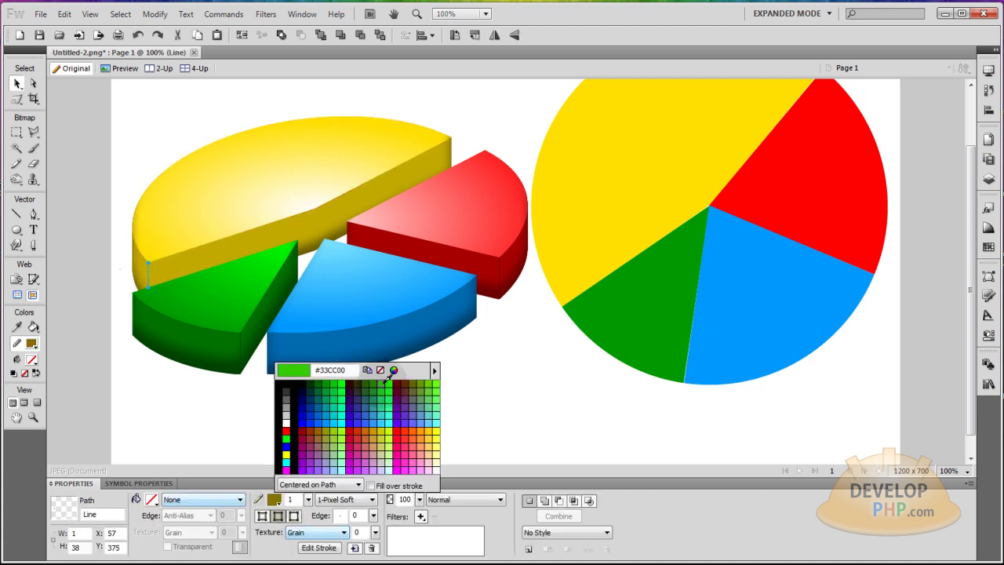
click(417, 365)
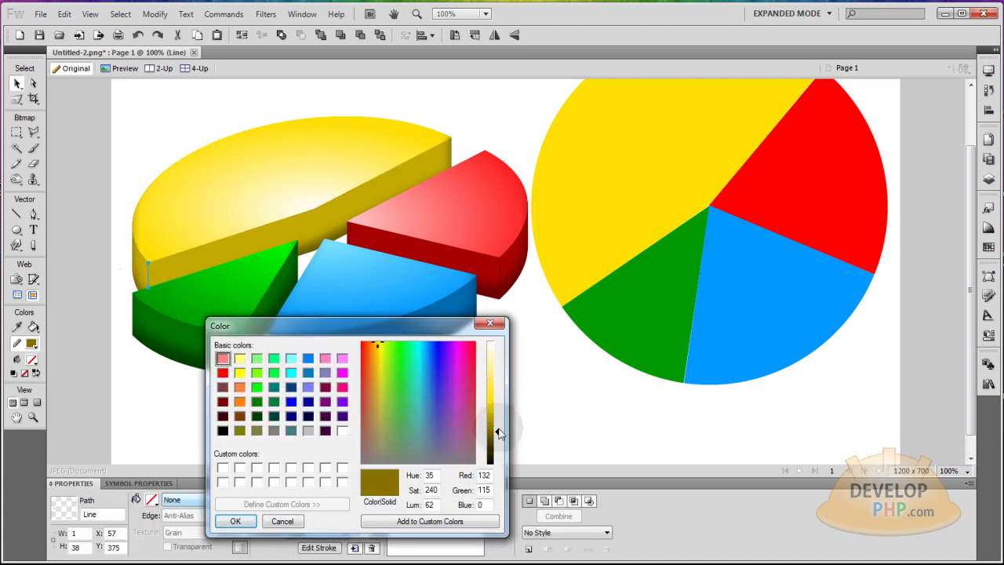
key(Return)
click(542, 395)
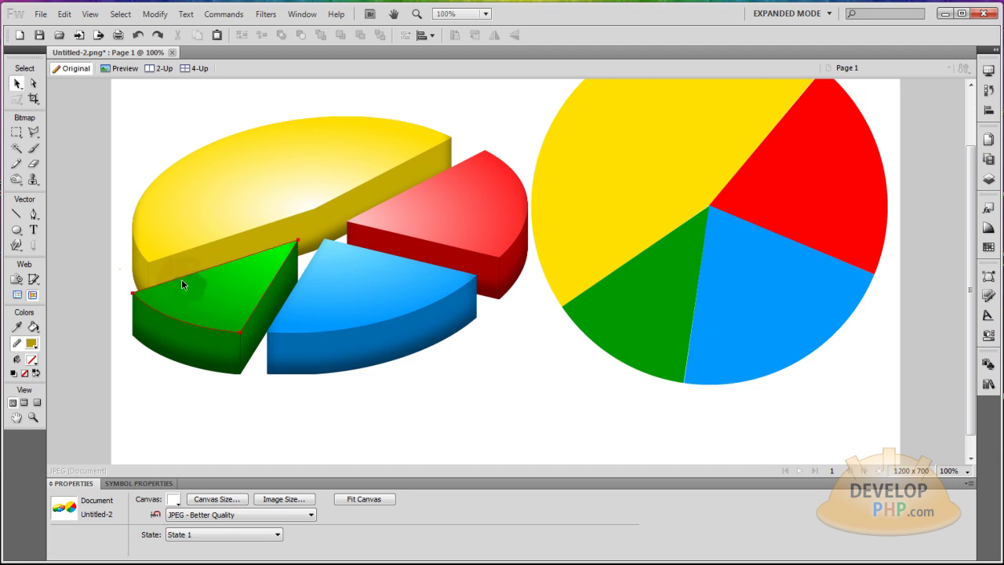
click(149, 266)
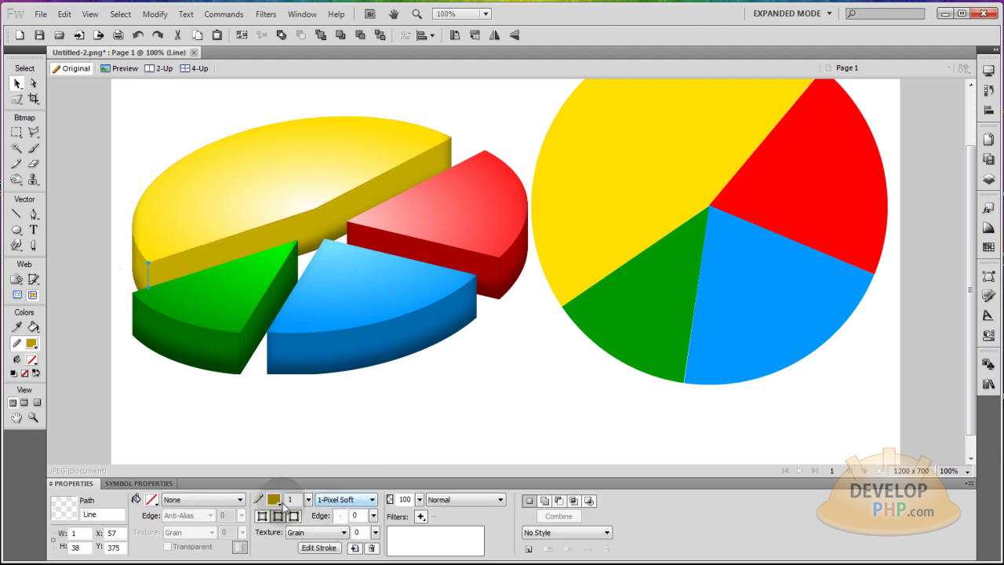
click(462, 382)
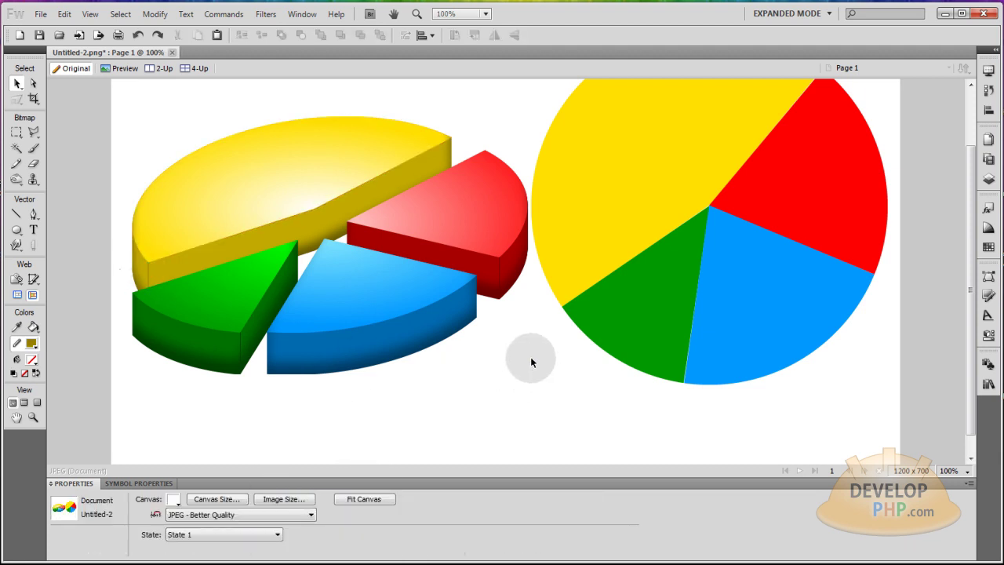
Step: Group all eight pieces of the tilted 3D pie and shift the group slightly down and to the left
drag(533, 376, 426, 226)
click(517, 325)
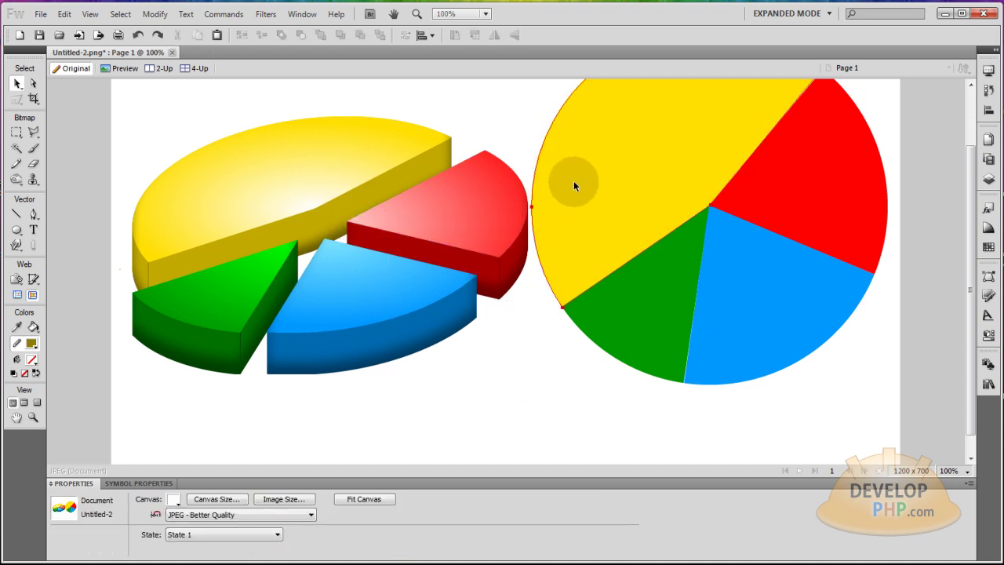
drag(517, 374, 119, 124)
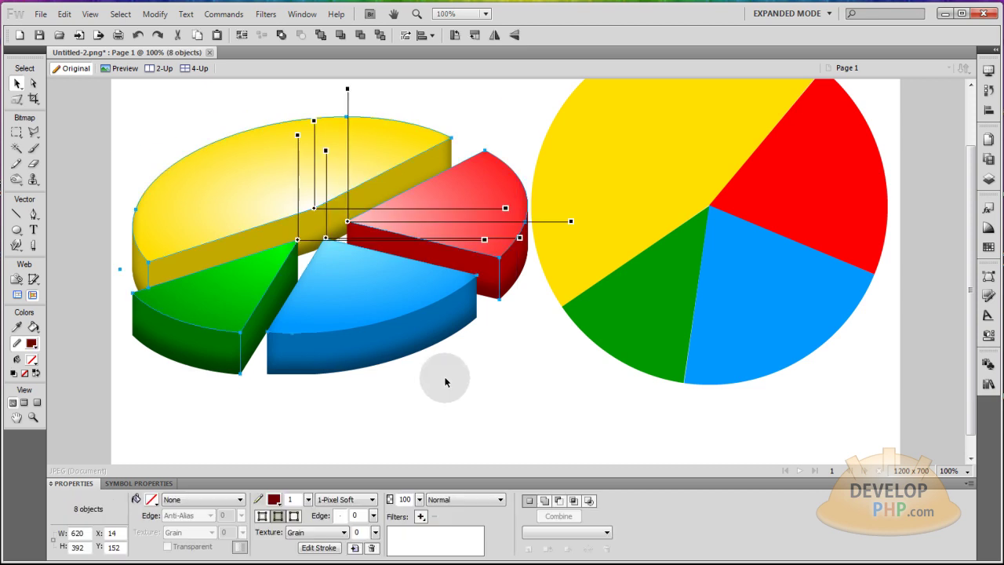
key(ctrl+g)
drag(440, 296, 428, 326)
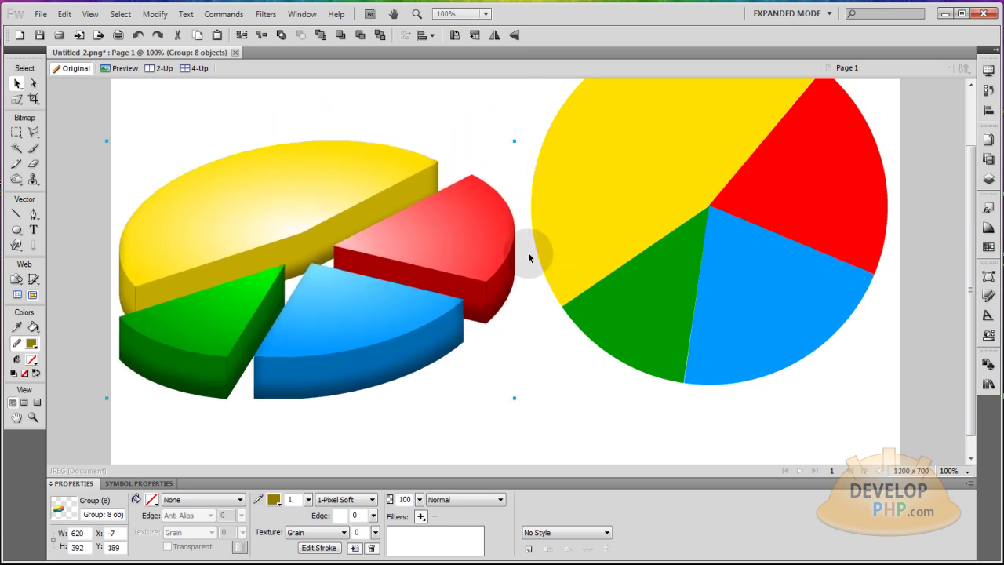
Step: Move the four flat pie slices together until they mostly hang off the canvas's right edge
drag(529, 108, 850, 381)
drag(654, 210, 914, 242)
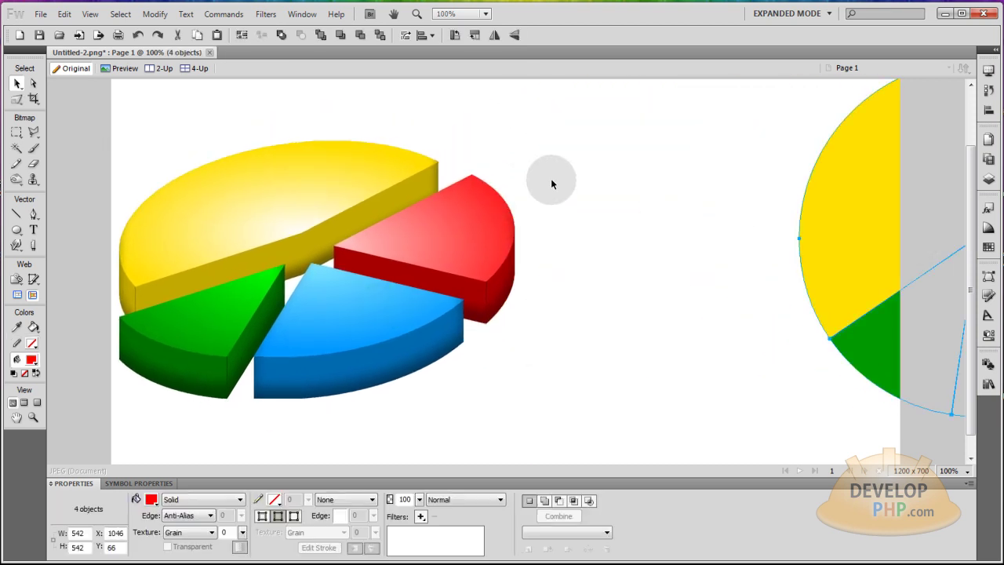
click(641, 279)
Step: Move the 3D pie group to the right half of the canvas, at about X 557, Y 109, and deselect it
drag(453, 230, 641, 222)
click(619, 232)
drag(421, 212, 258, 154)
drag(369, 167, 690, 146)
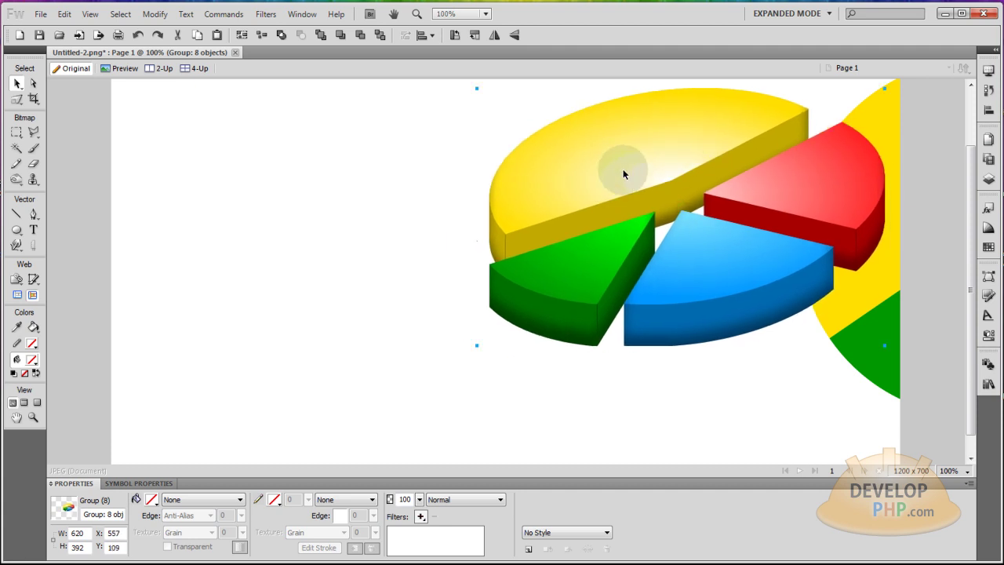
click(262, 203)
Step: Draw a rectangle about 512 by 373 pixels in the canvas's empty left half and give it a Radial gradient fill
drag(17, 230, 65, 245)
drag(140, 103, 477, 349)
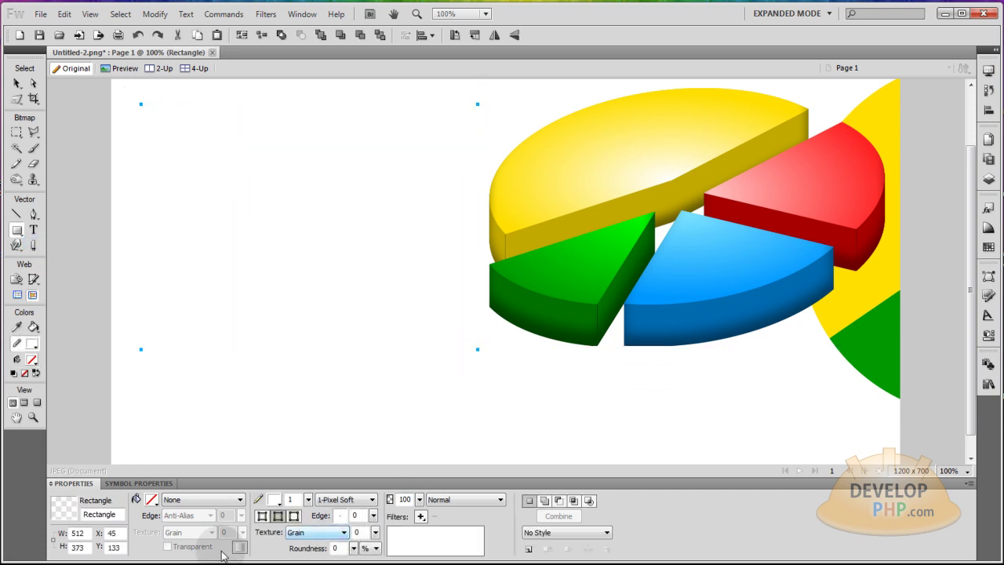
click(205, 500)
mouse_move(197, 449)
click(294, 457)
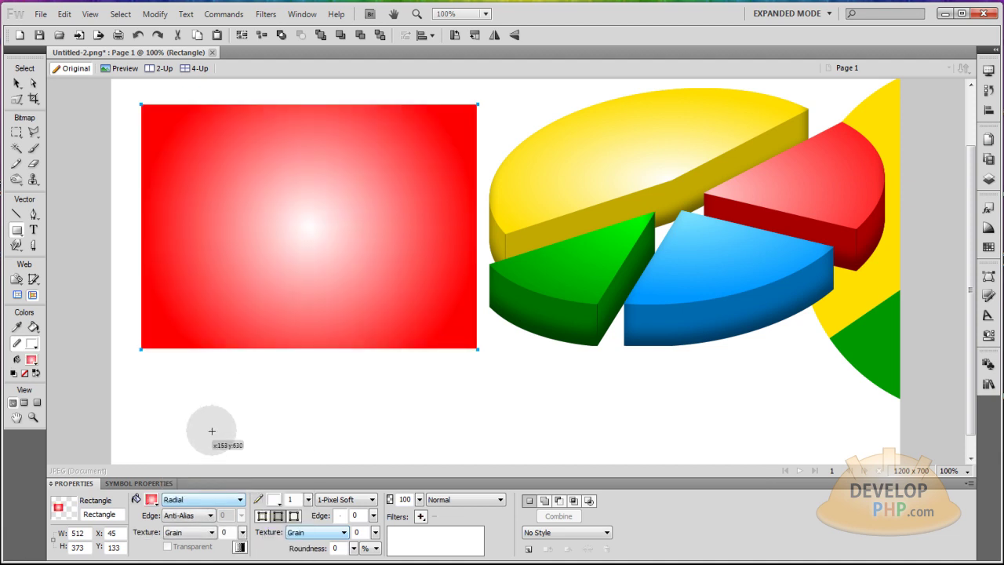
Step: Change the outer color of the rectangle's radial gradient to medium gray
click(152, 498)
click(276, 420)
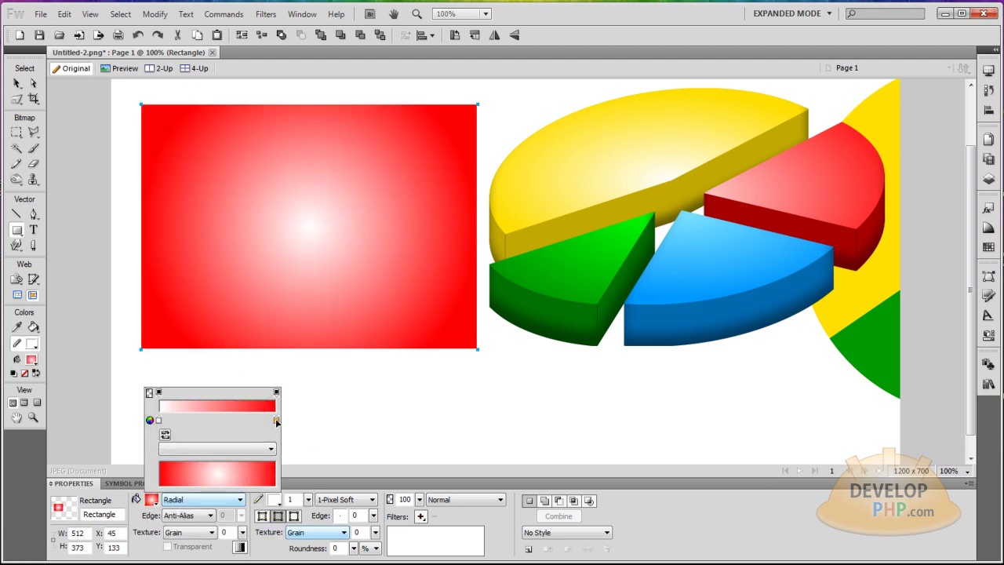
click(290, 339)
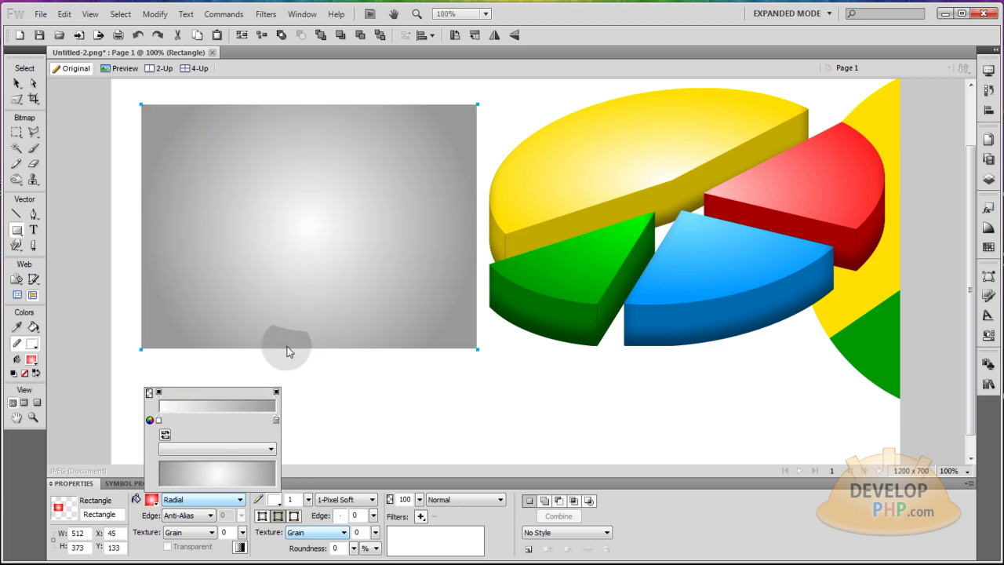
Step: Place a copy of the 3D pie group over the gray rectangle and bring it in front
key(v)
drag(655, 131, 327, 162)
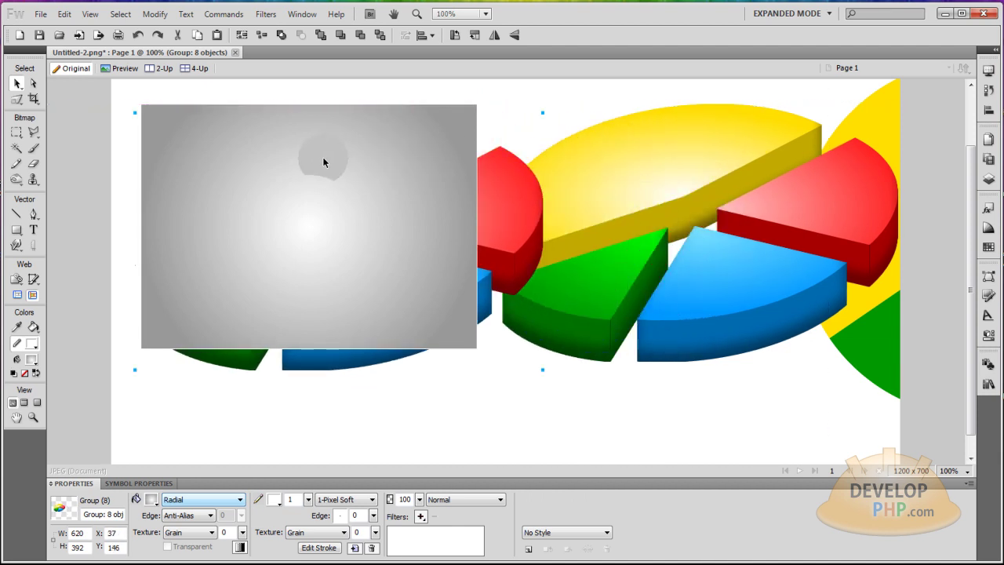
key(ctrl+shift+Up)
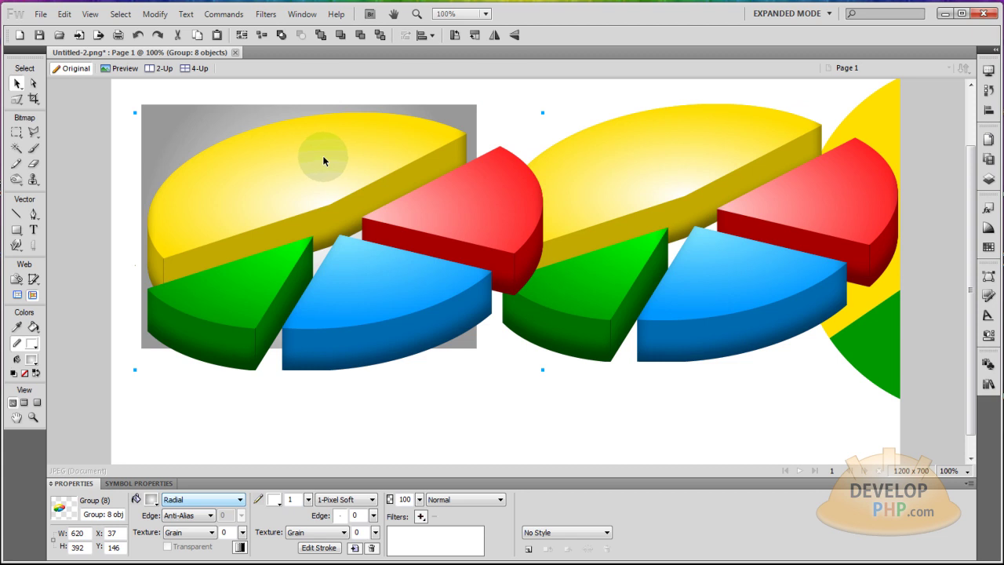
Step: Flatten the copied pie group into a single bitmap and nudge it slightly up and to the right
click(154, 14)
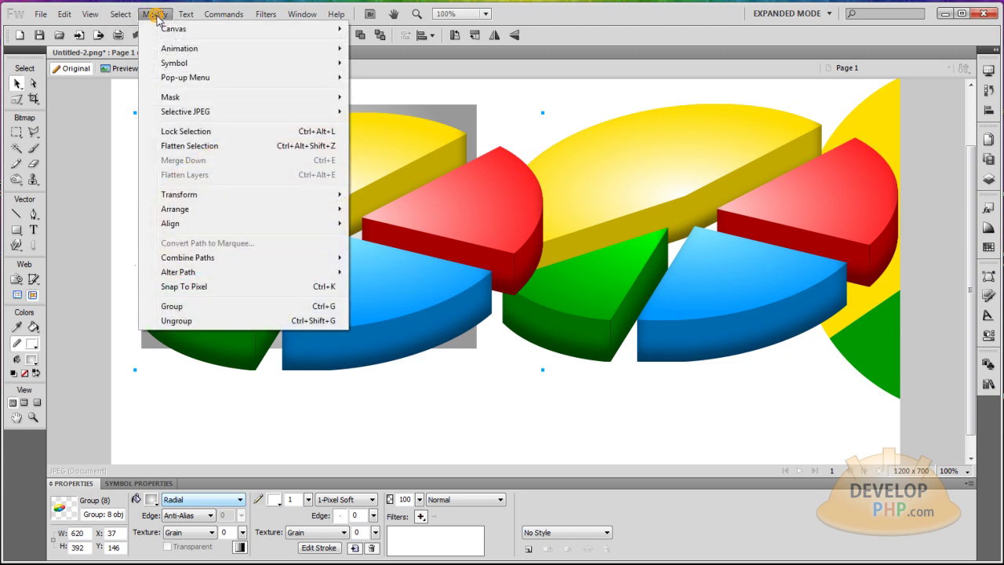
click(189, 144)
mouse_move(292, 182)
mouse_down()
mouse_move(392, 152)
mouse_move(578, 224)
mouse_move(382, 206)
mouse_move(306, 167)
mouse_up()
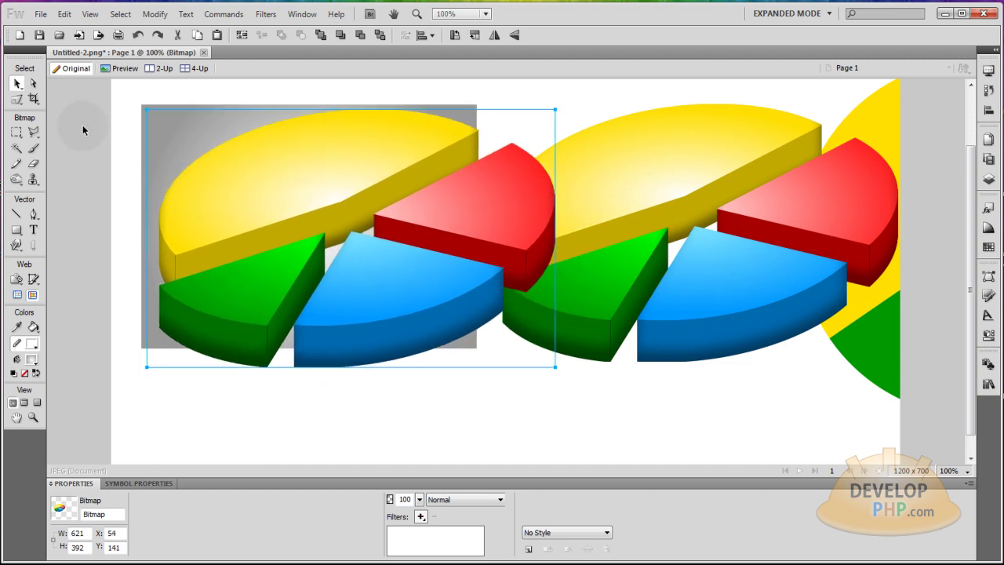
Step: Scale the flattened pie down to about 275 by 174 pixels and center it on the gray rectangle
click(17, 99)
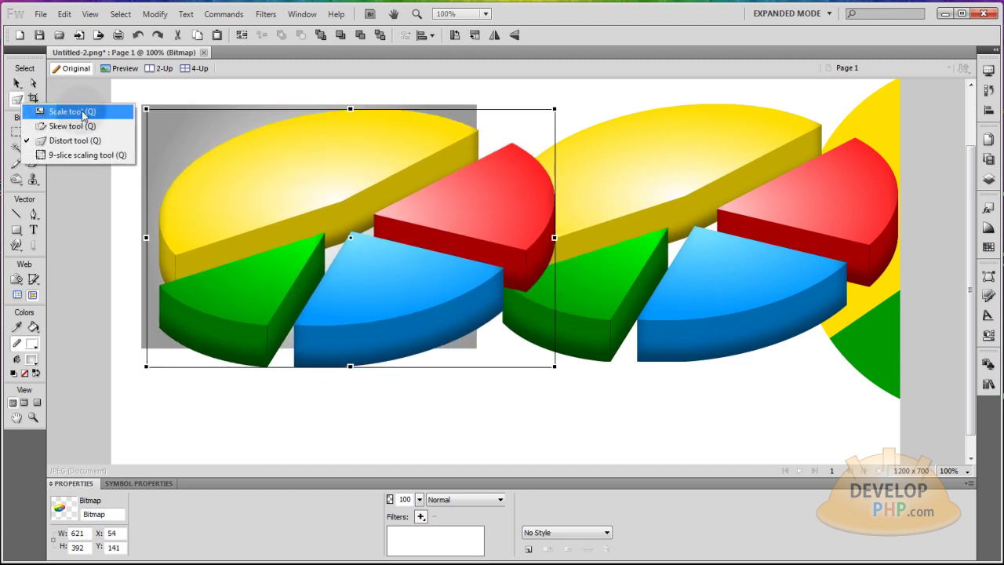
click(76, 116)
drag(556, 111, 300, 201)
click(16, 83)
drag(240, 273, 301, 197)
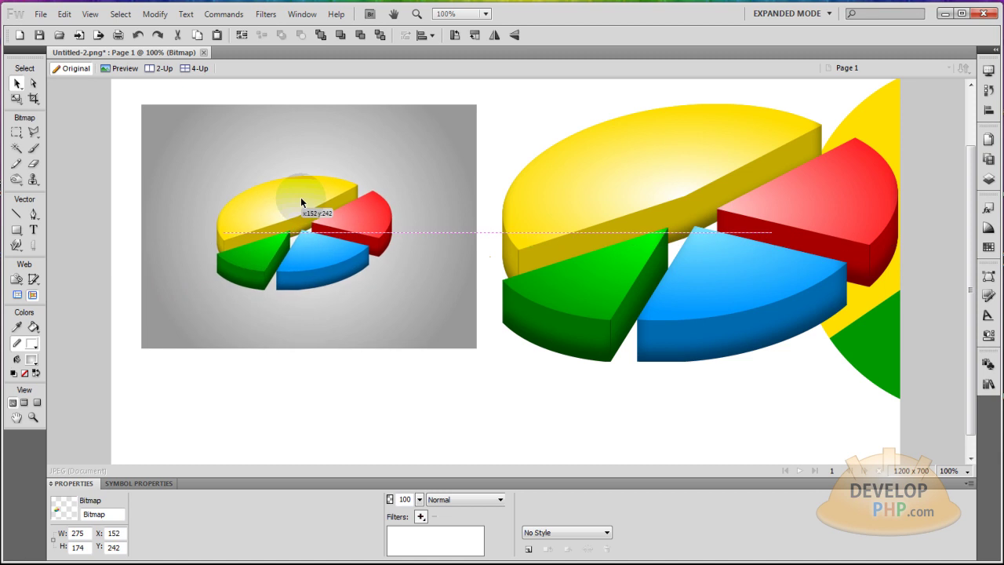
Step: Apply a Drop Shadow filter to the small pie bitmap
click(315, 256)
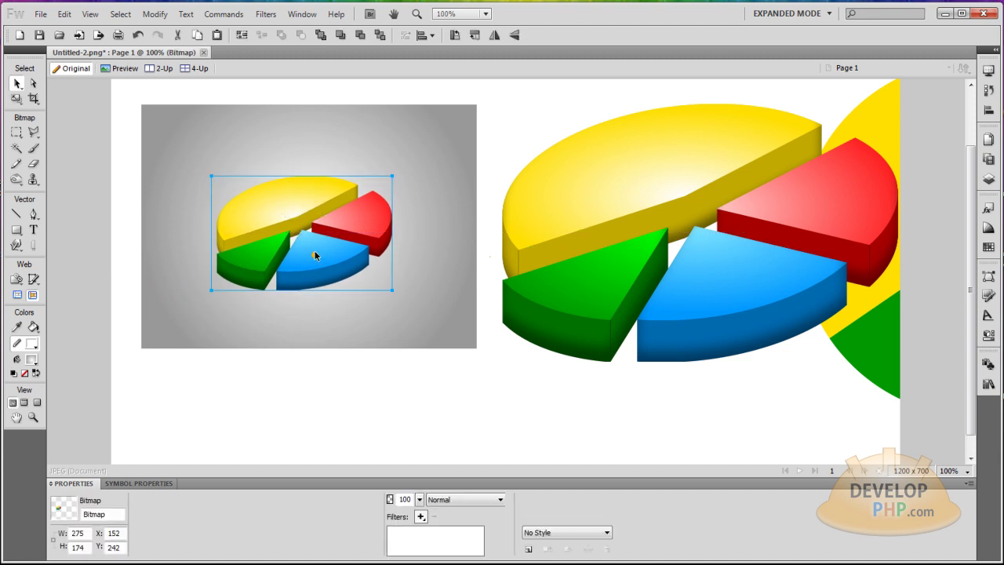
click(421, 516)
mouse_move(520, 476)
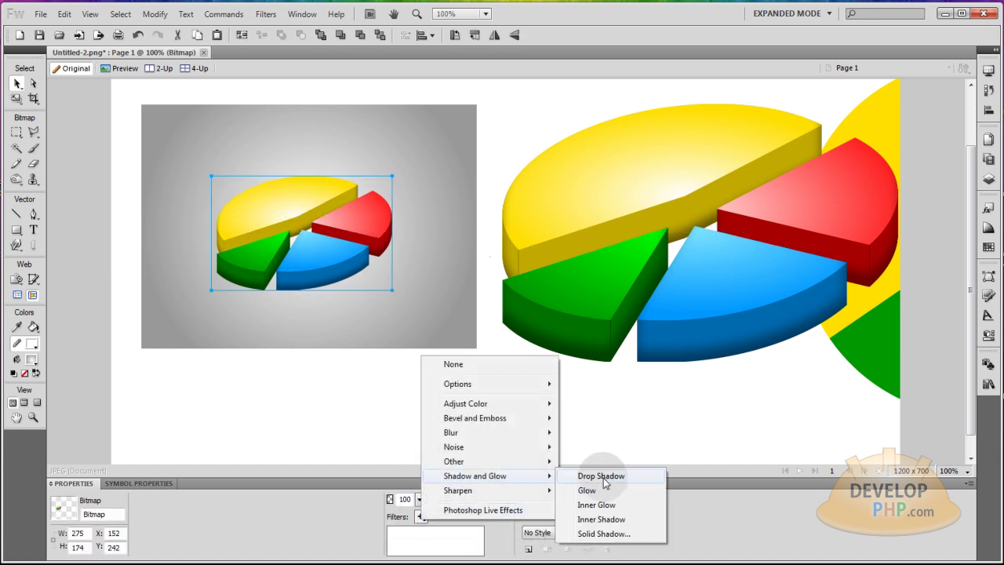
click(600, 476)
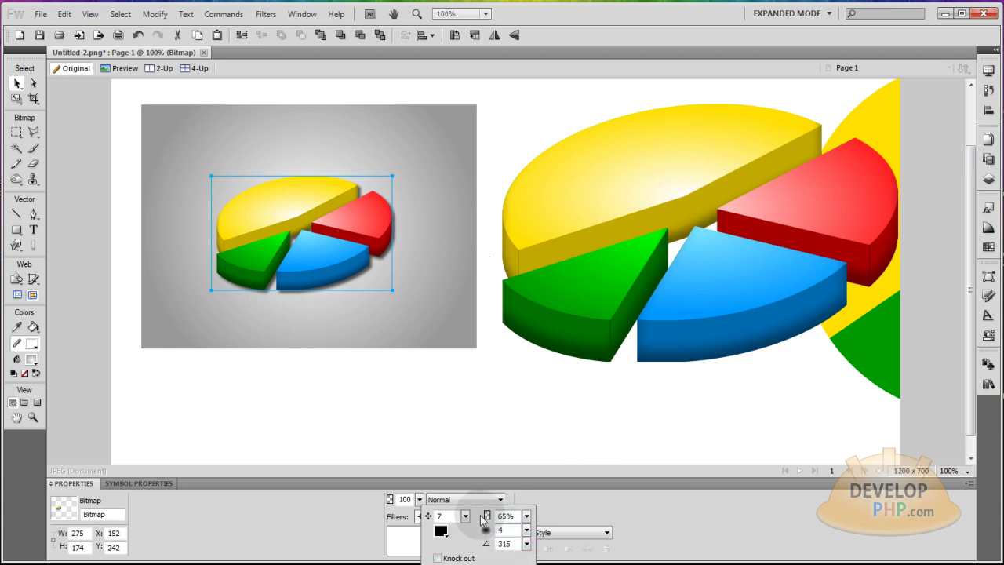
Step: Set the small pie's drop shadow distance to 27 and its opacity to 32%, then deselect the pie
drag(465, 516, 468, 505)
click(573, 514)
double_click(445, 533)
drag(506, 516, 506, 541)
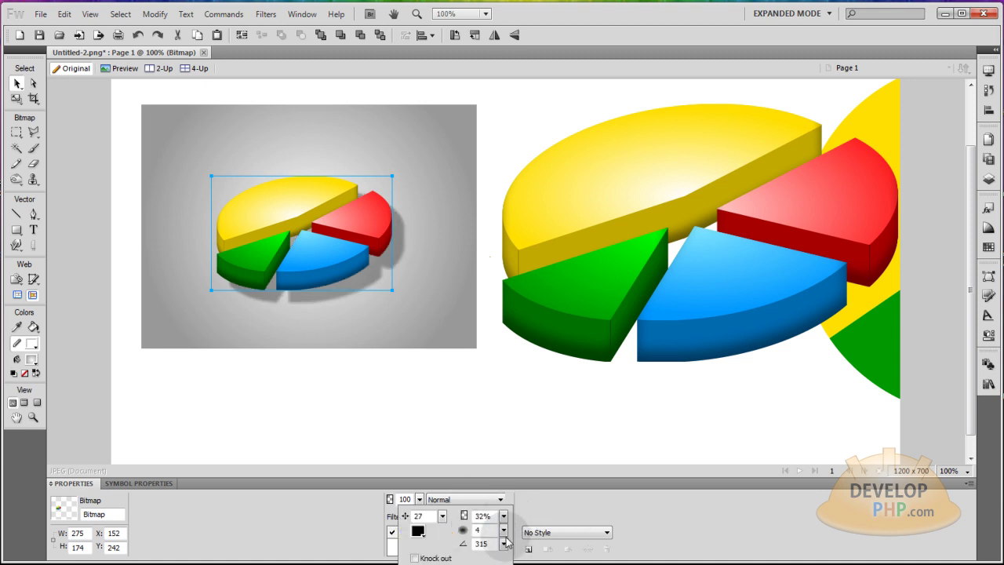
click(495, 412)
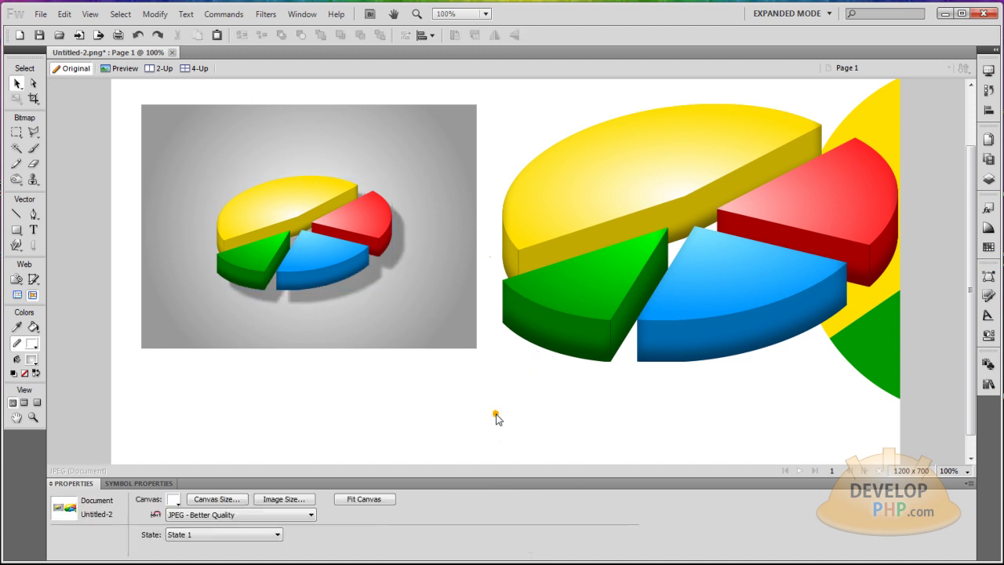
Step: Add a Talking auto shape from the Auto Shapes collection near the small pie's red slice
click(989, 334)
click(989, 334)
click(989, 334)
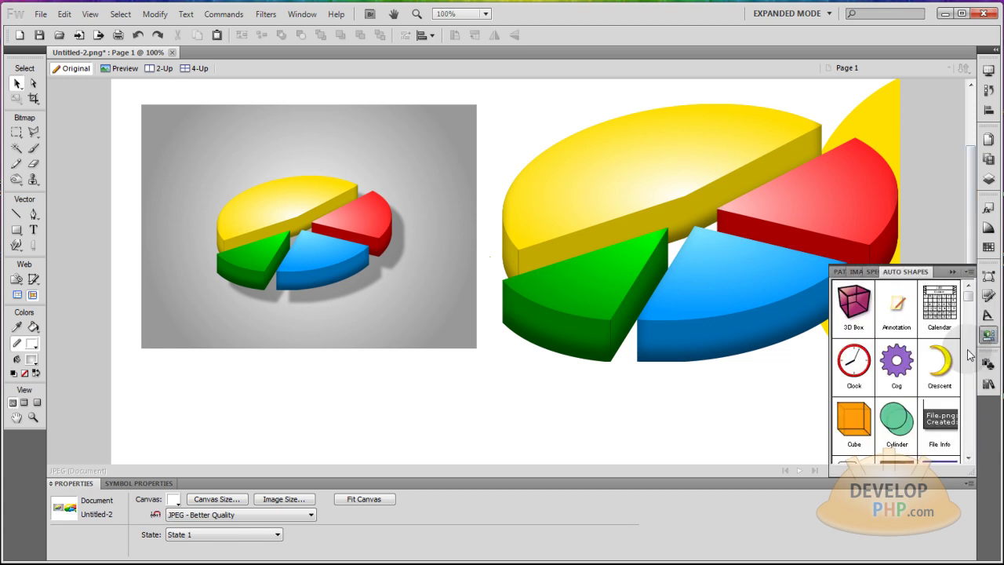
scroll(969, 294, down, 6)
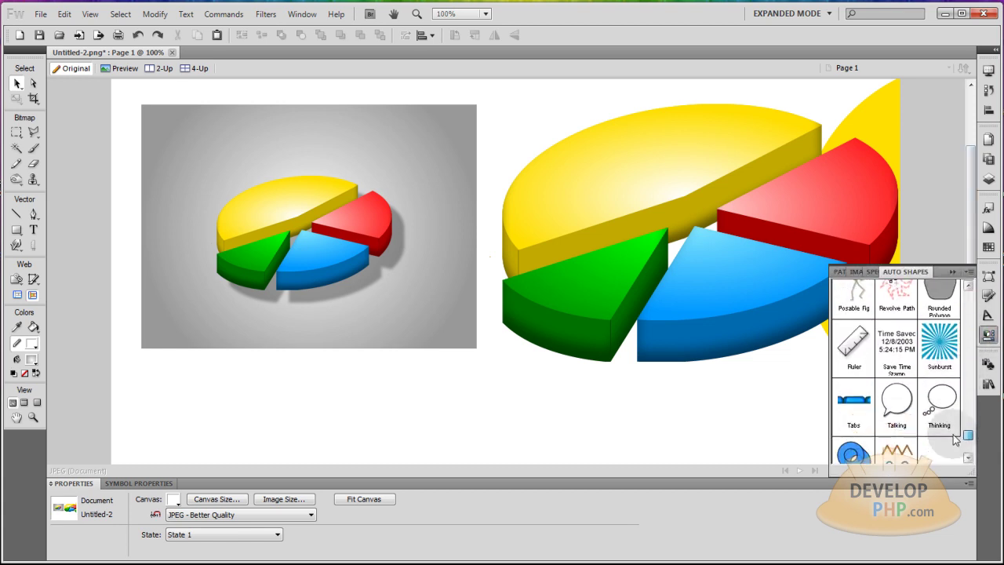
drag(896, 399, 731, 374)
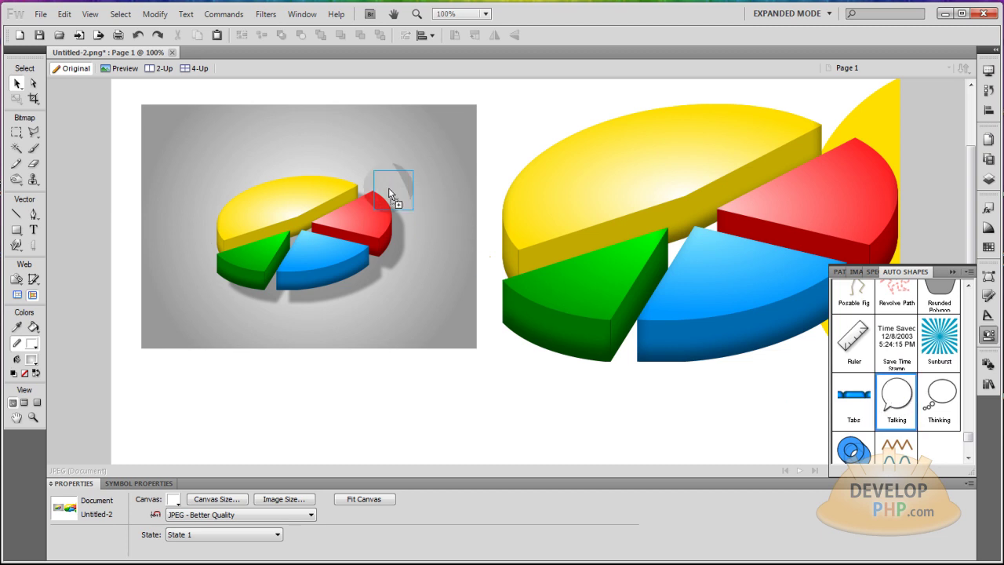
Step: Shrink the speech bubble to about 71 by 53 pixels, place it with its tail pointing at the red slice, and deselect it
drag(403, 194, 373, 186)
click(16, 97)
drag(445, 119, 409, 188)
click(16, 83)
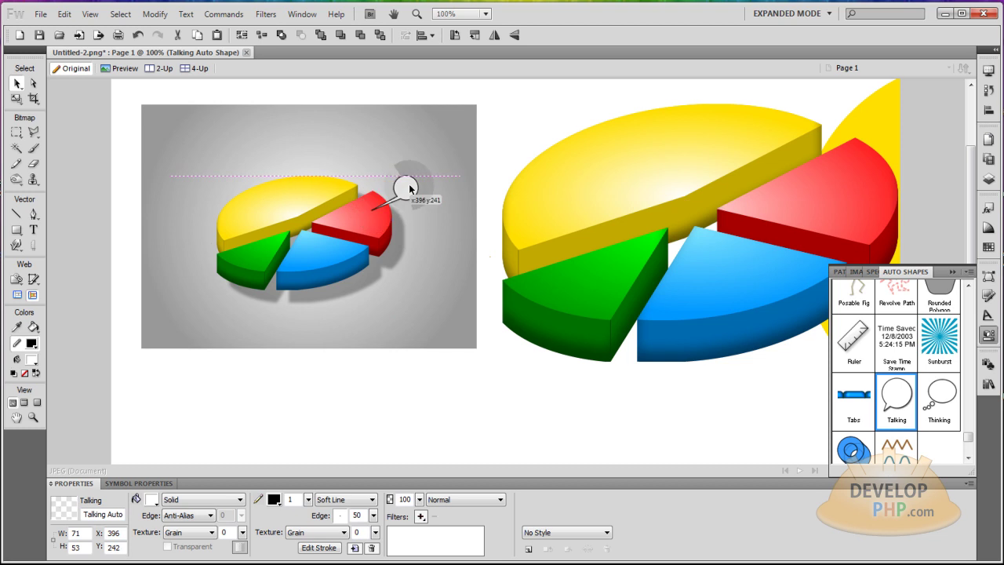
click(498, 404)
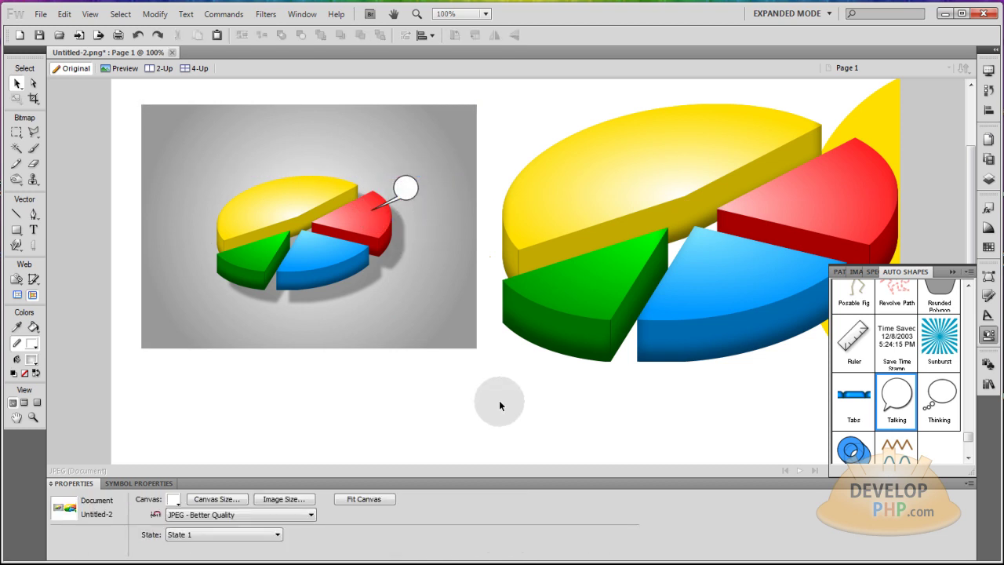